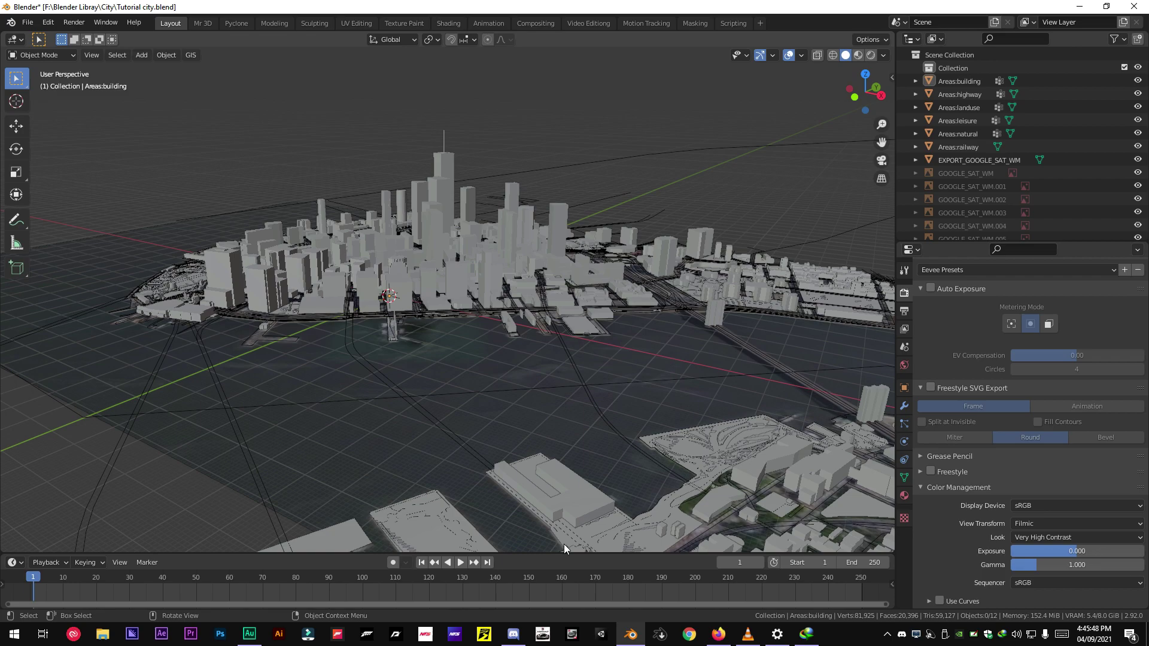
# - Browse the Discord server's renders, support, lefts and announcements channels
pyautogui.click(514, 635)
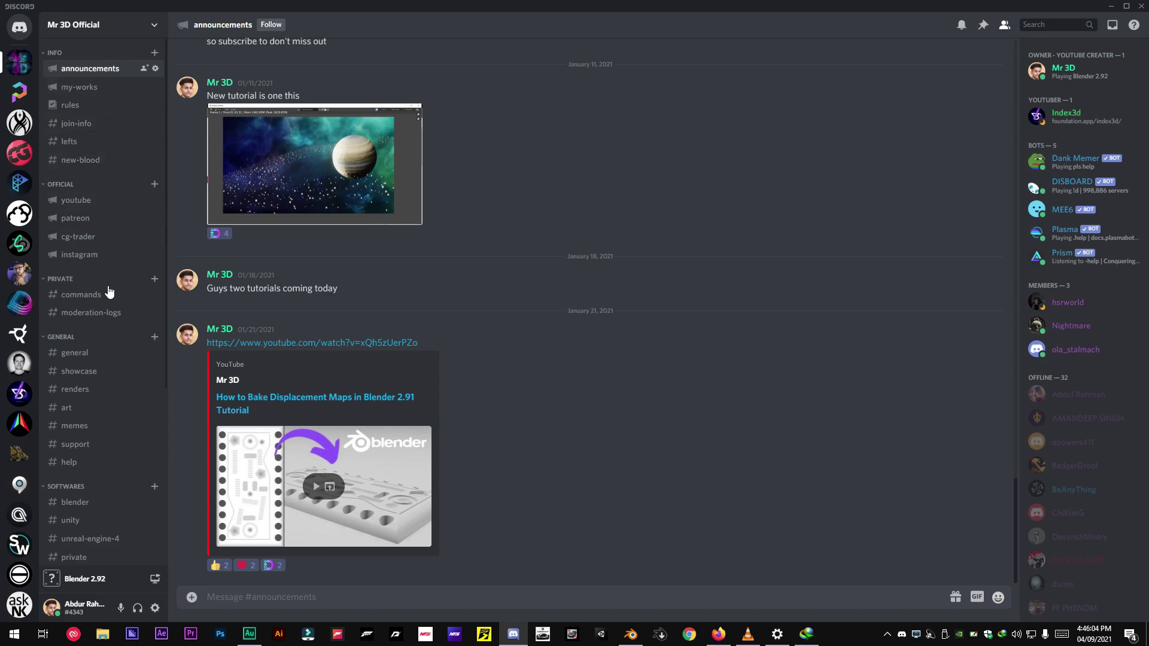
pyautogui.click(77, 390)
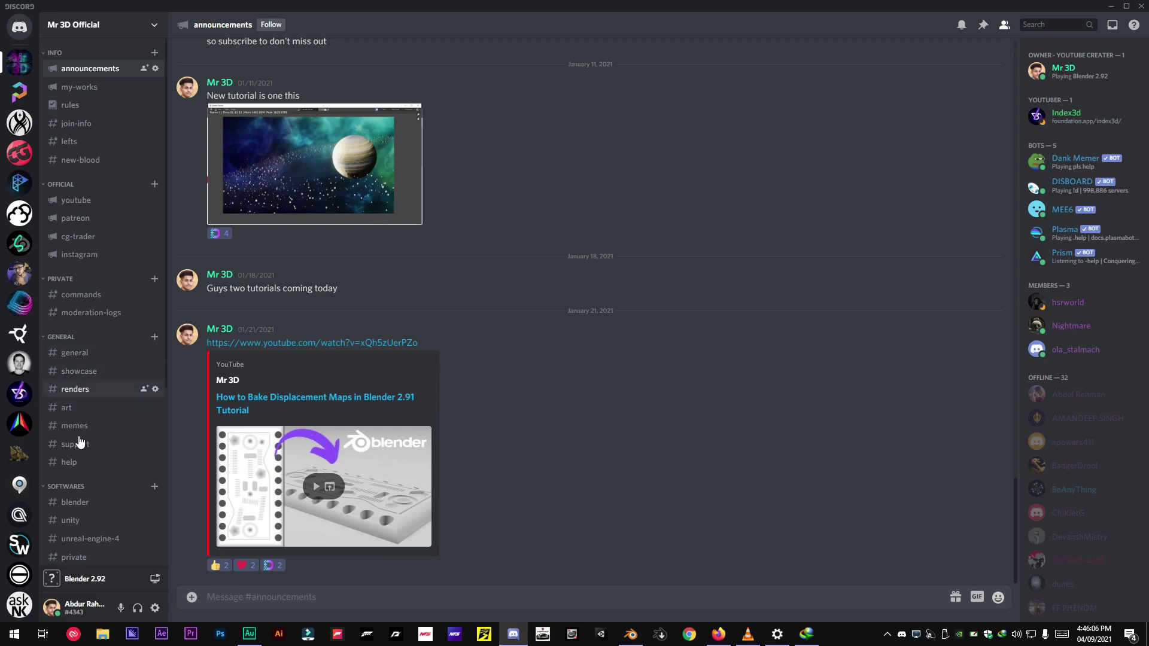
pyautogui.click(79, 445)
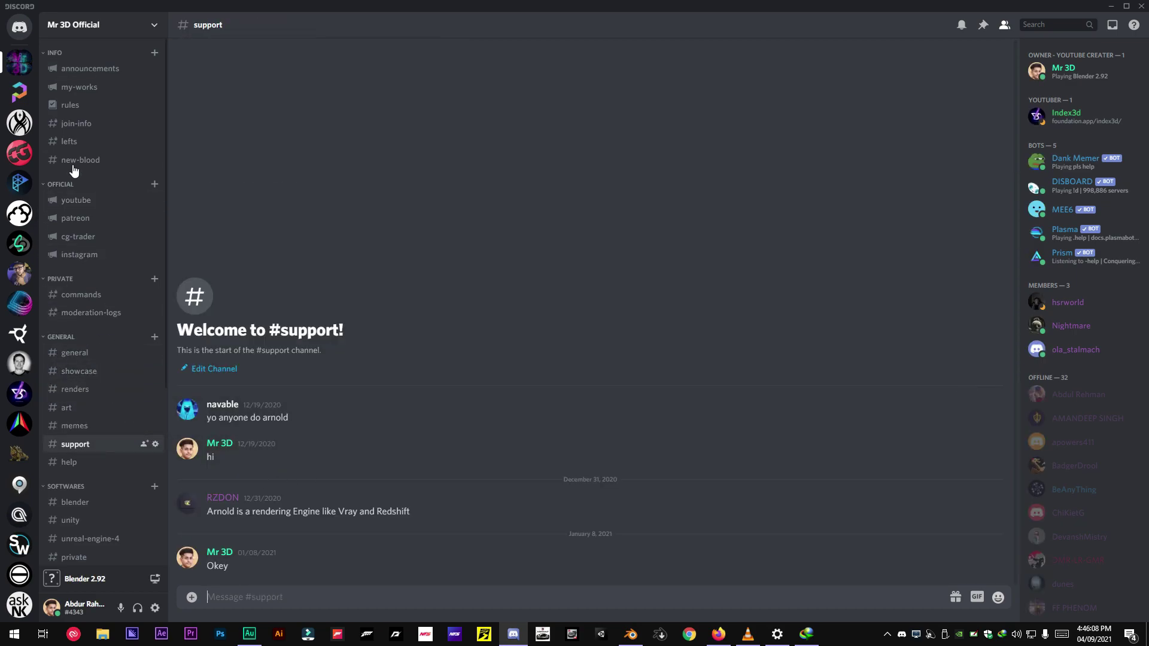
pyautogui.click(74, 144)
pyautogui.click(87, 69)
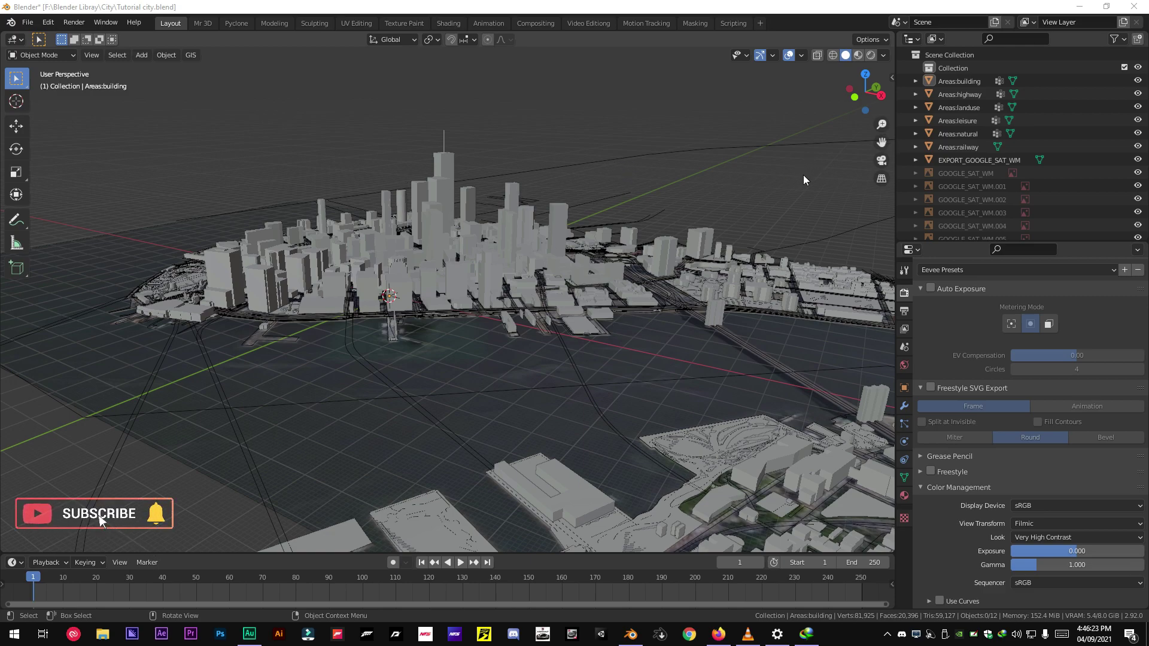
# - Enable Screencast Keys from the Screen tab of the viewport sidebar
pyautogui.press('n')
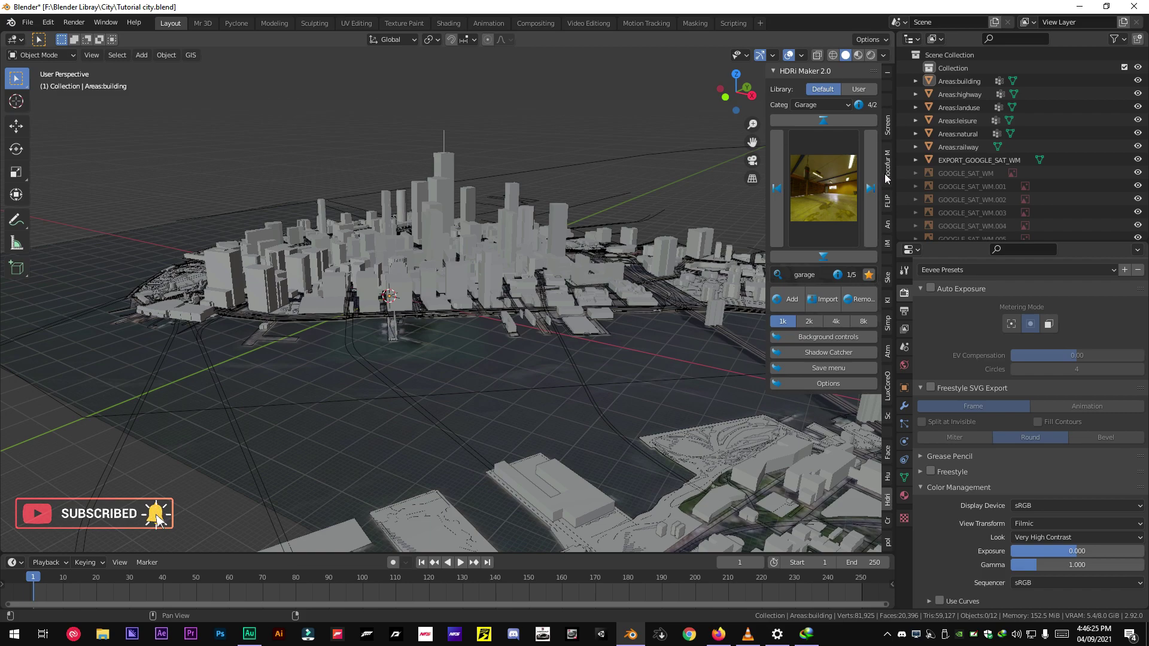
pyautogui.click(886, 130)
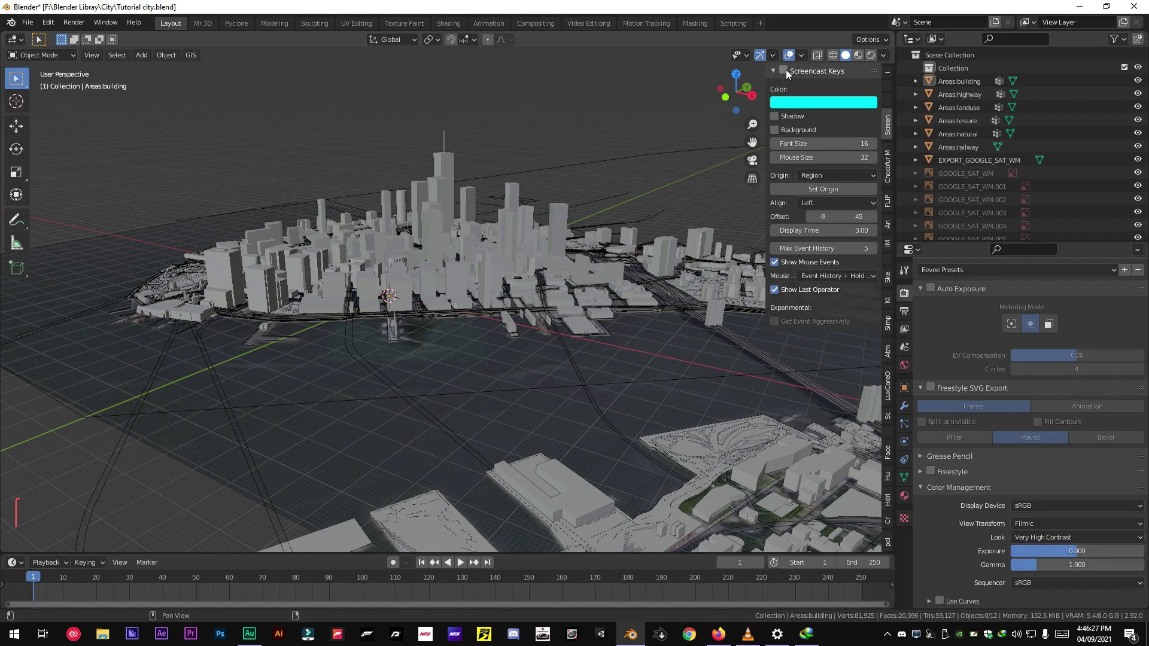
pyautogui.click(579, 248)
pyautogui.press('n')
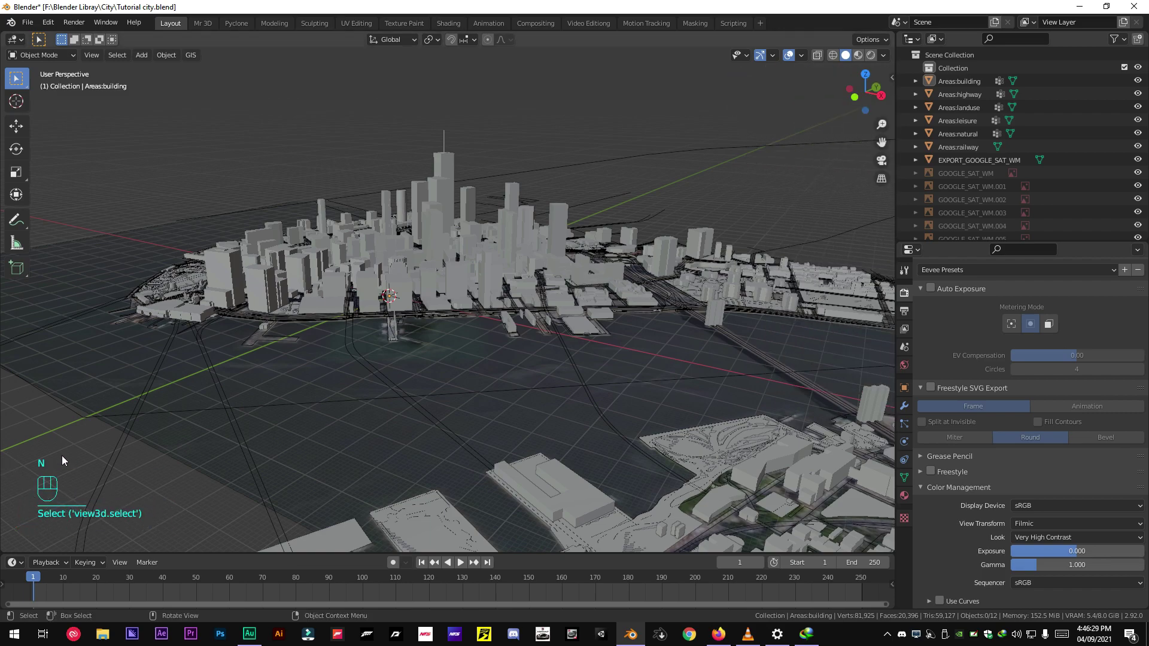
pyautogui.scroll(-1, 552, 167)
pyautogui.scroll(2, 533, 176)
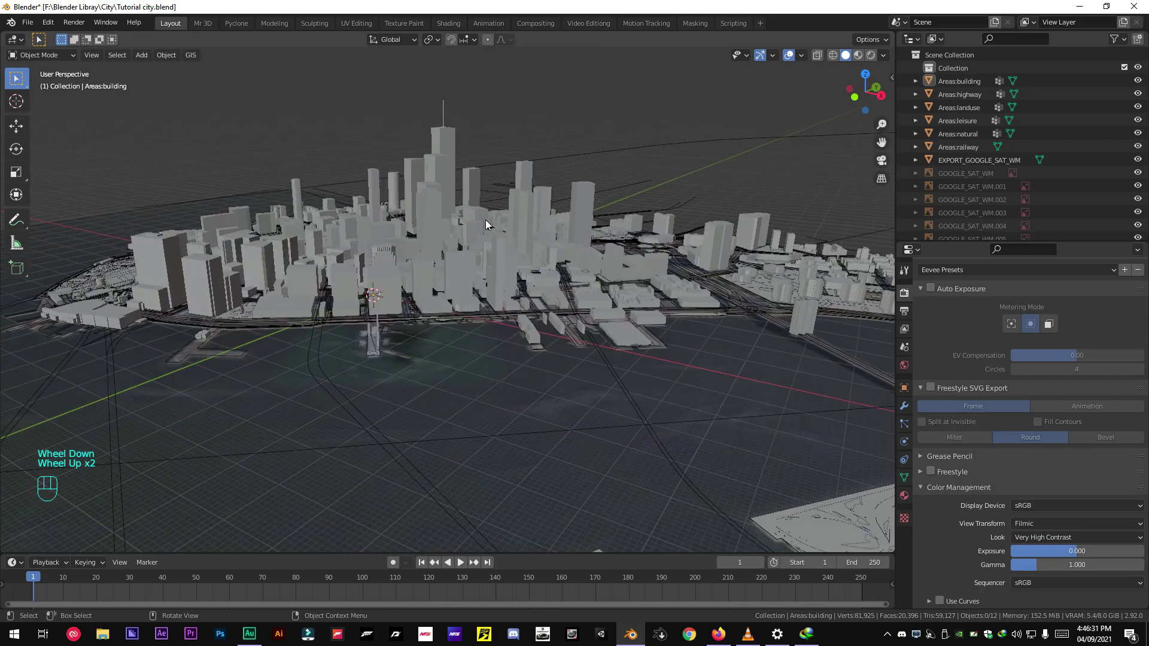
# - Orbit over the downtown towers and make Areas:building the active object in the Outliner
pyautogui.moveTo(453, 237)
pyautogui.keyDown('shift'); pyautogui.mouseDown(button='middle')
pyautogui.moveTo(349, 316)
pyautogui.moveTo(383, 375)
pyautogui.moveTo(448, 351)
pyautogui.moveTo(471, 358)
pyautogui.mouseUp(button='middle'); pyautogui.keyUp('shift')
pyautogui.scroll(-2, 350, 315)
pyautogui.scroll(-3, 470, 359)
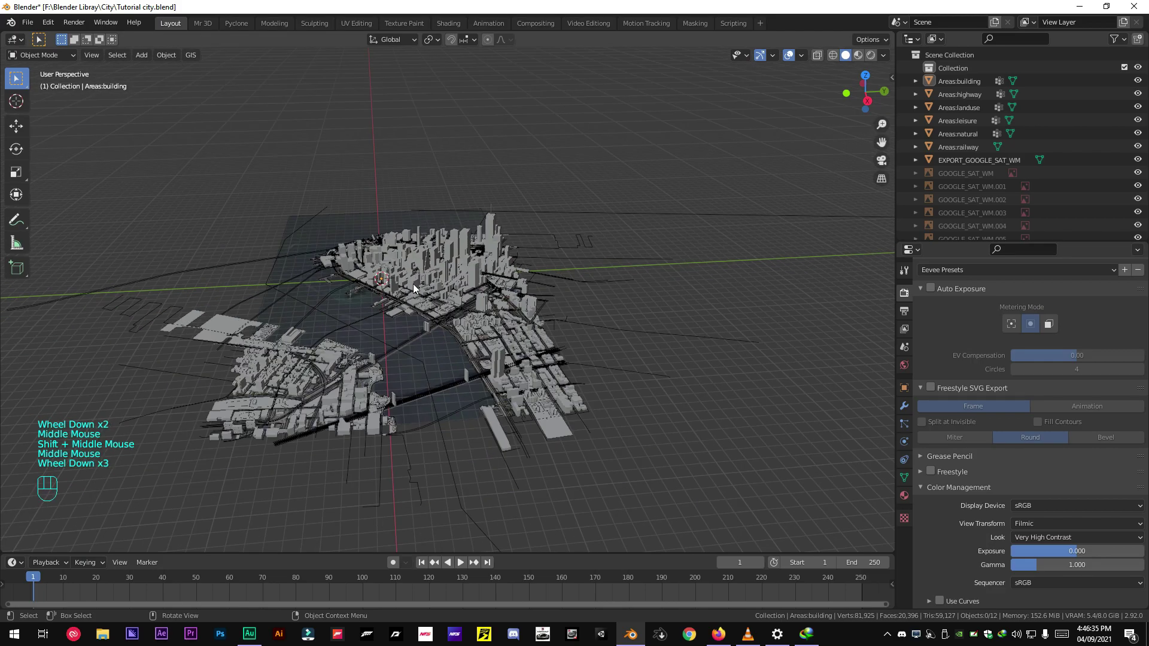
pyautogui.moveTo(557, 431); pyautogui.dragTo(384, 229)
pyautogui.click(385, 229)
pyautogui.scroll(4, 385, 229)
pyautogui.scroll(-2, 318, 285)
pyautogui.moveTo(386, 228)
pyautogui.keyDown('shift'); pyautogui.mouseDown(button='middle')
pyautogui.moveTo(318, 285)
pyautogui.moveTo(406, 344)
pyautogui.mouseUp(button='middle'); pyautogui.keyUp('shift')
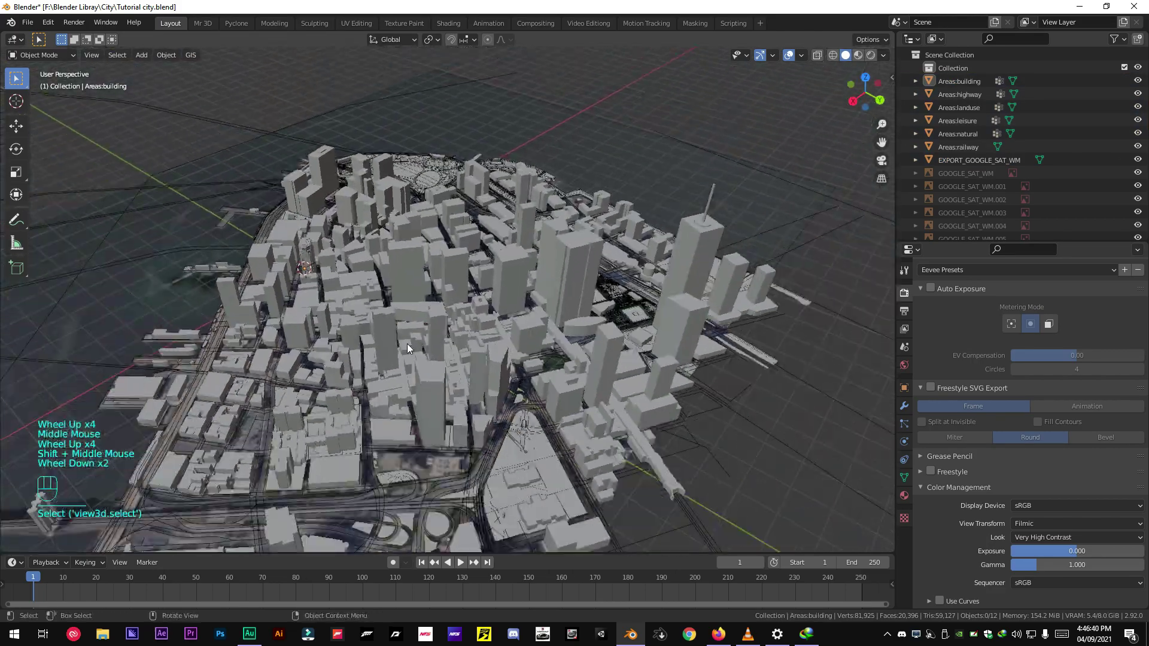
pyautogui.scroll(2, 407, 344)
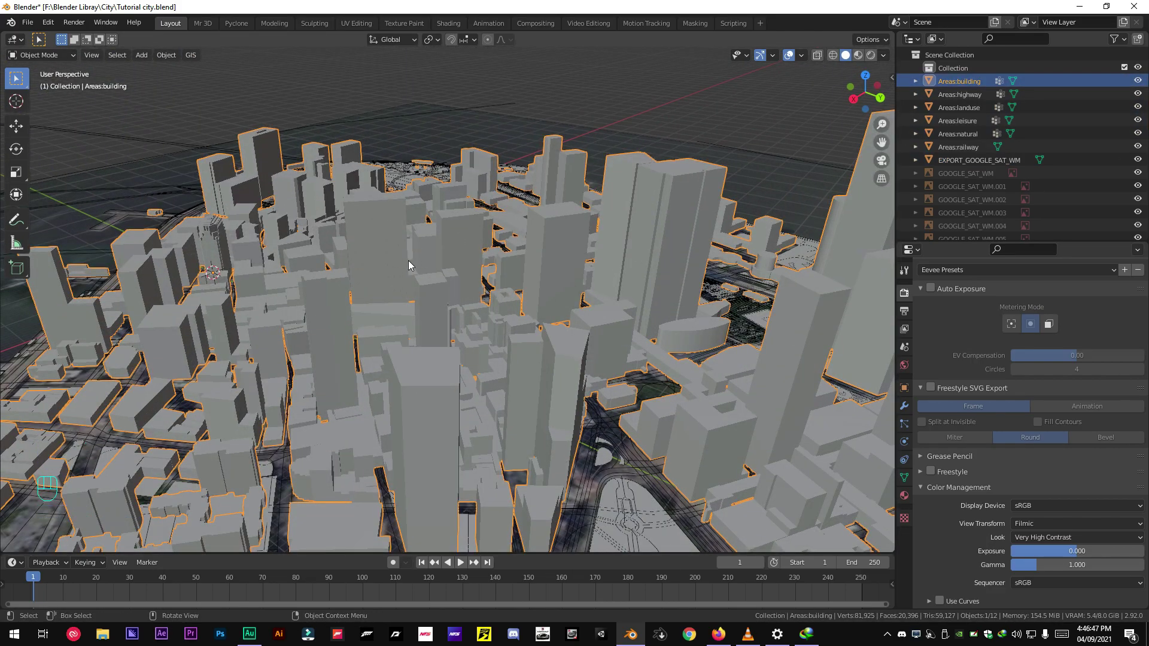
pyautogui.moveTo(408, 260)
pyautogui.mouseDown(button='middle')
pyautogui.moveTo(379, 290)
pyautogui.moveTo(404, 306)
pyautogui.mouseUp(button='middle')
pyautogui.moveTo(405, 305)
pyautogui.mouseDown(button='middle')
pyautogui.moveTo(487, 368)
pyautogui.moveTo(463, 336)
pyautogui.mouseUp(button='middle')
pyautogui.scroll(2, 431, 323)
pyautogui.moveTo(463, 337); pyautogui.dragTo(444, 312, button='middle')
pyautogui.scroll(1, 444, 313)
pyautogui.scroll(-1, 421, 318)
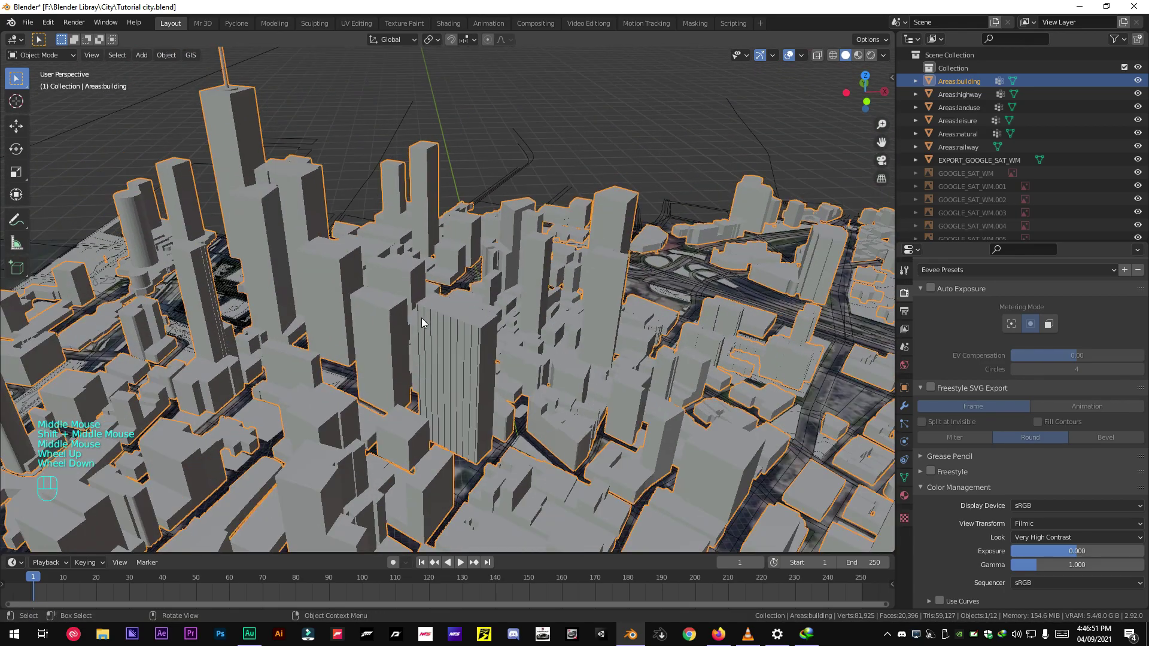
pyautogui.scroll(-2, 422, 317)
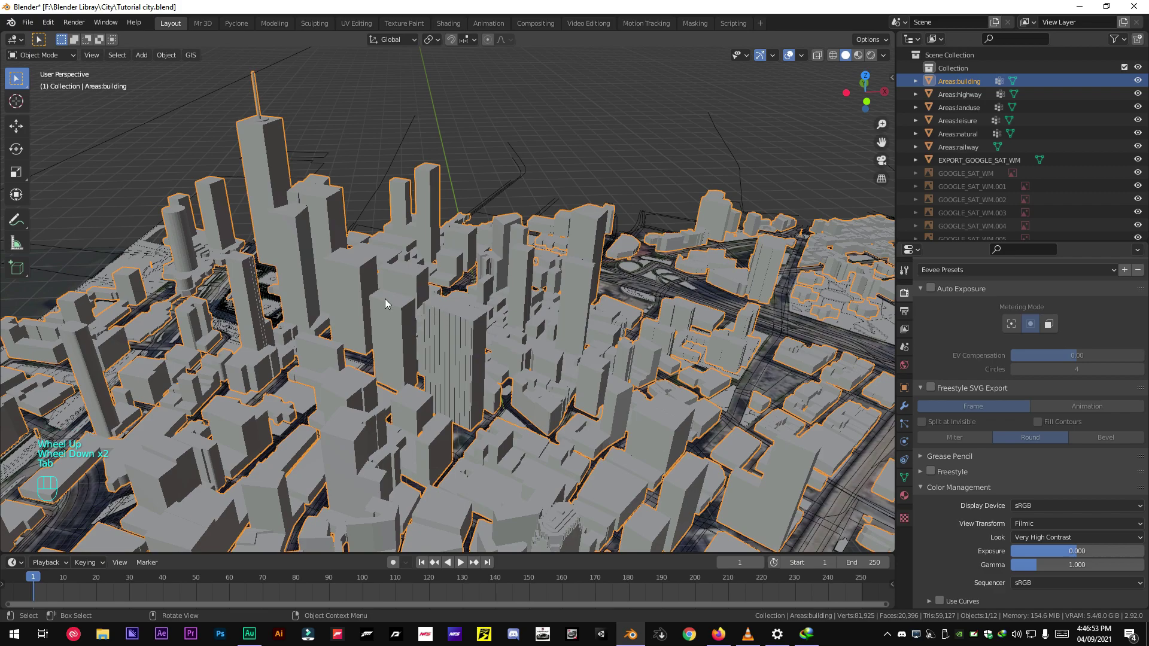
pyautogui.press('Tab')
pyautogui.click(946, 83)
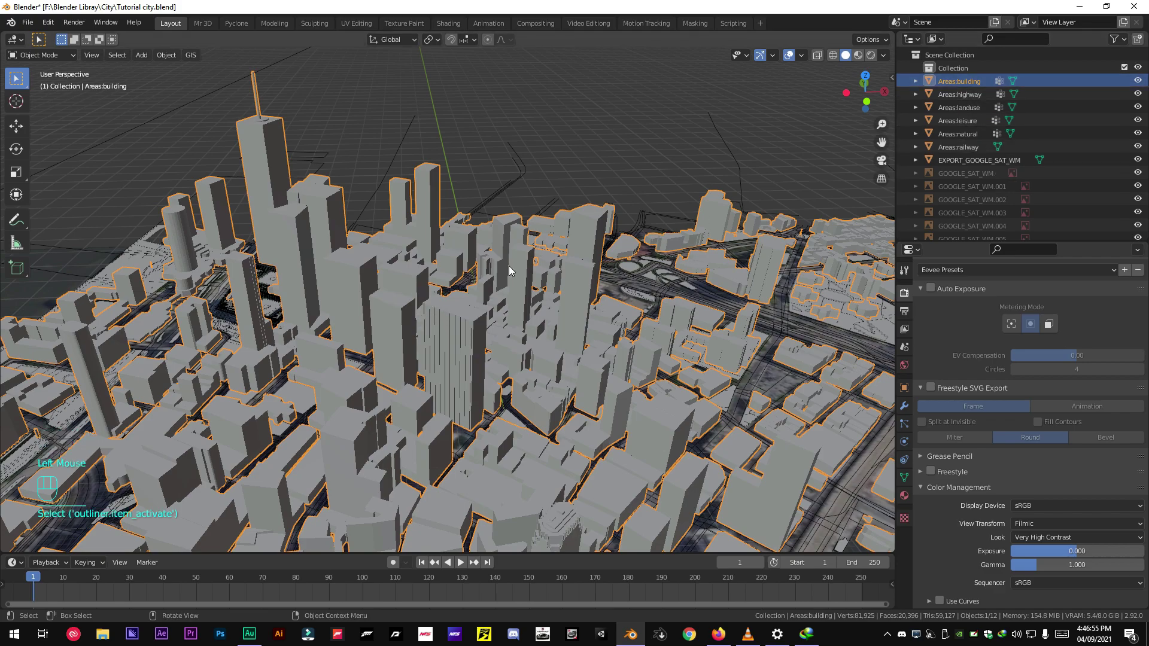
# - In Face select, pick one rooftop and grow it to all roofs with Select Similar > Normal
pyautogui.press('Tab')
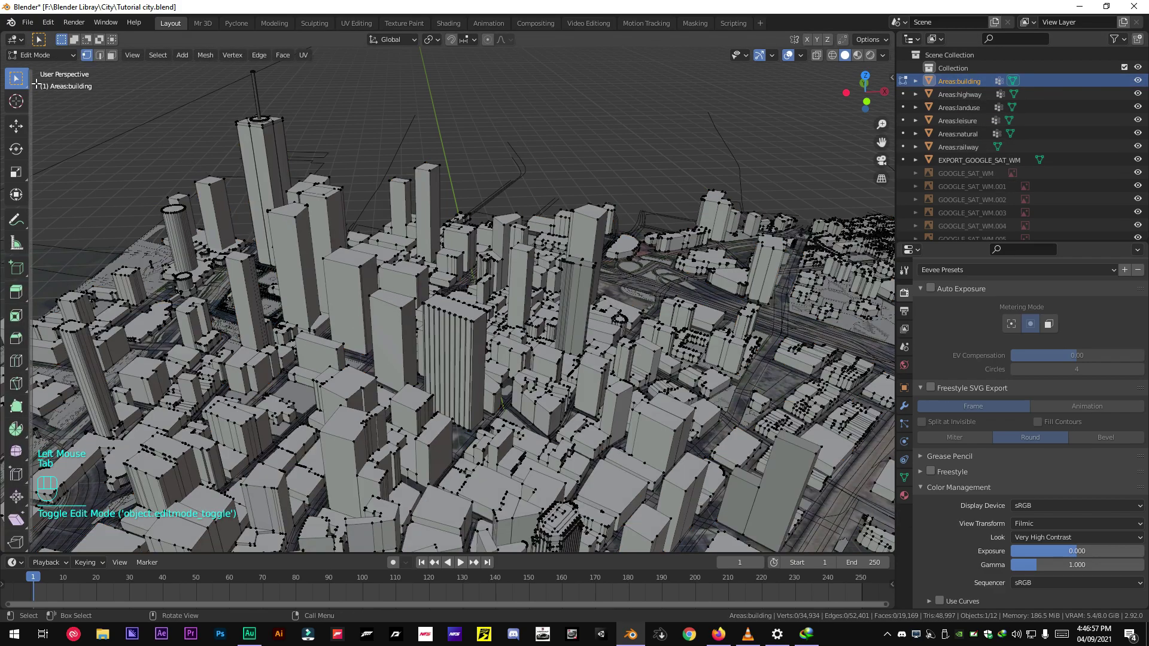
pyautogui.click(110, 56)
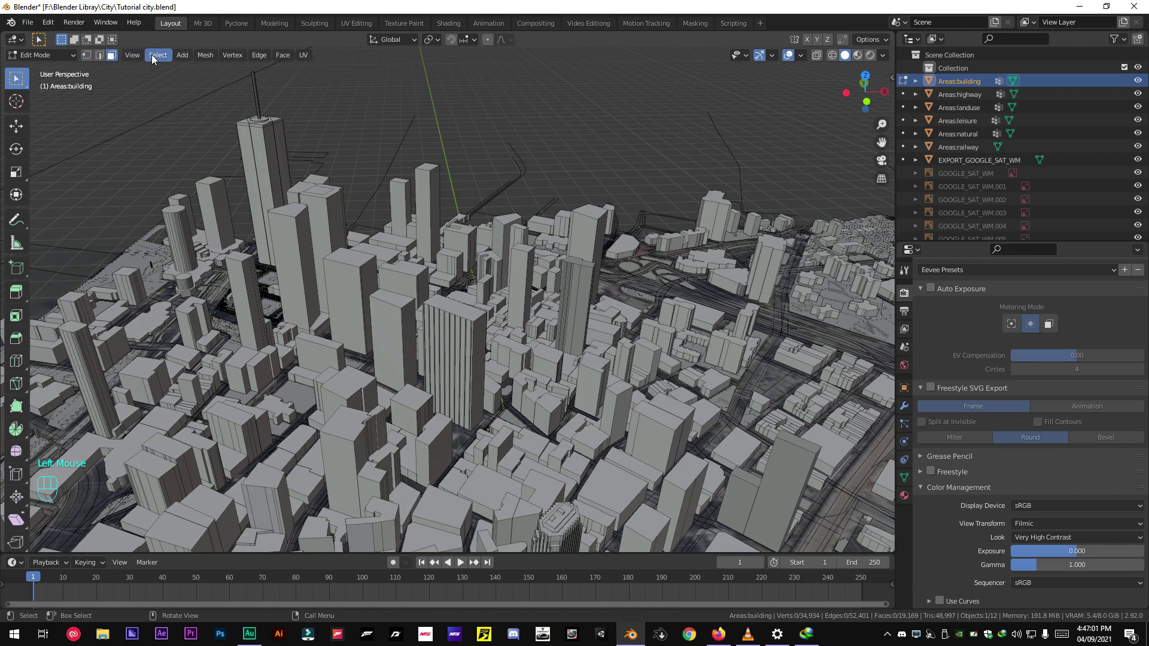
pyautogui.click(152, 55)
pyautogui.click(327, 254)
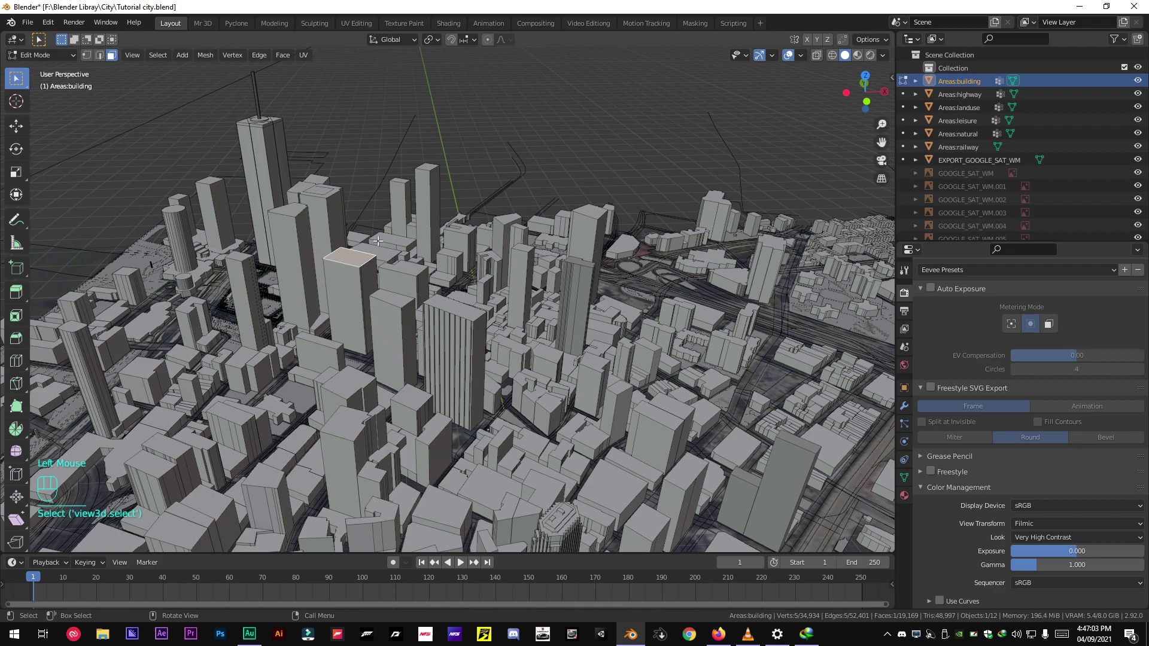
pyautogui.click(158, 55)
pyautogui.moveTo(182, 197)
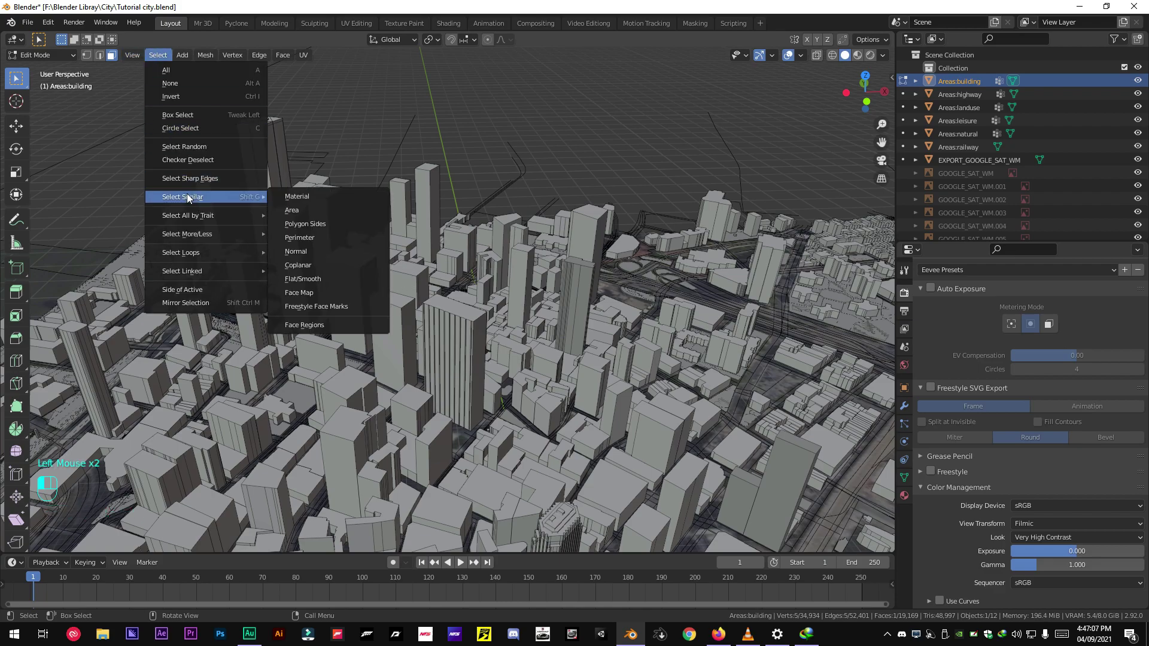
pyautogui.click(296, 250)
pyautogui.scroll(-2, 384, 261)
pyautogui.scroll(-1, 385, 261)
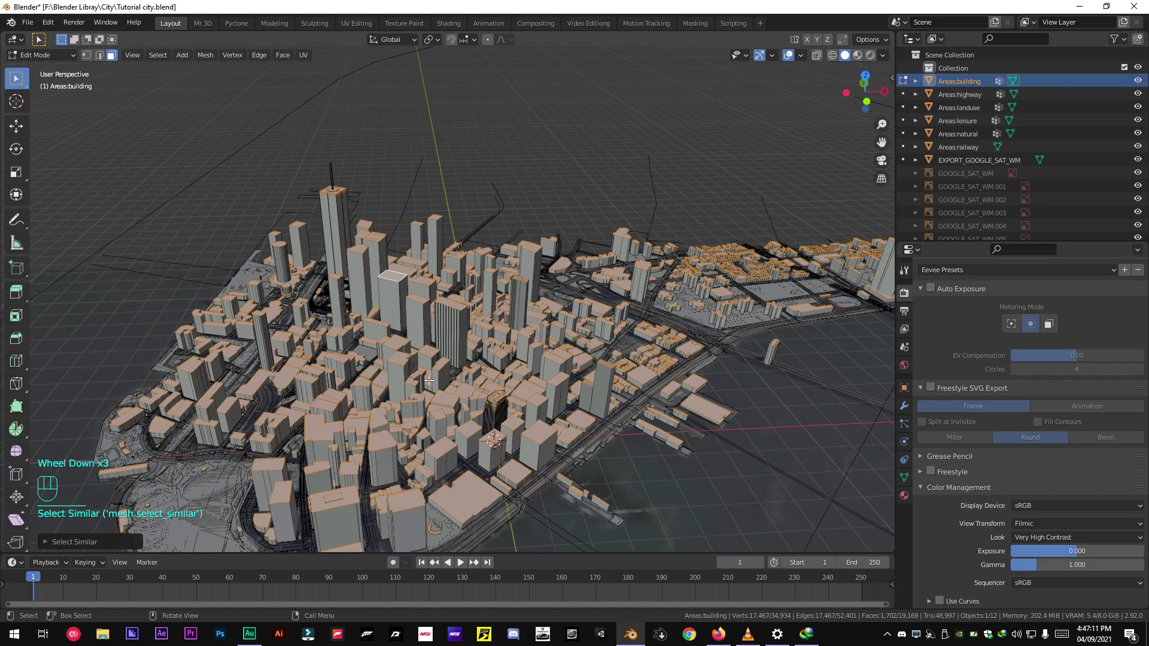
pyautogui.scroll(-3, 430, 380)
pyautogui.moveTo(429, 380); pyautogui.dragTo(493, 398, button='middle')
pyautogui.scroll(1, 493, 398)
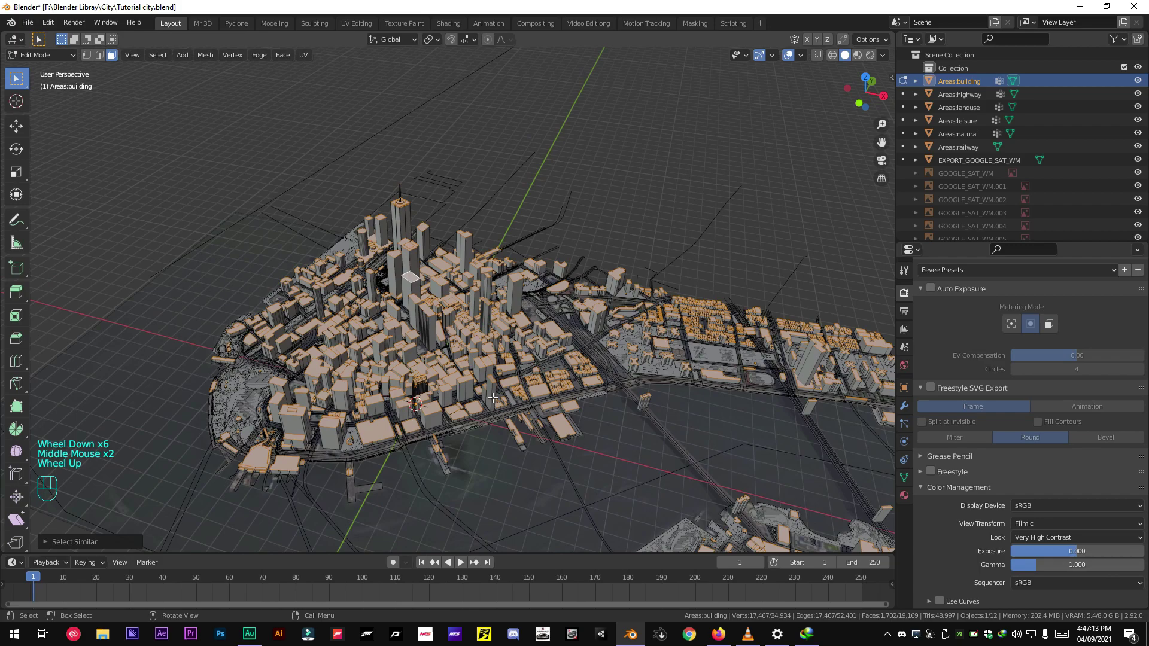
pyautogui.scroll(4, 441, 356)
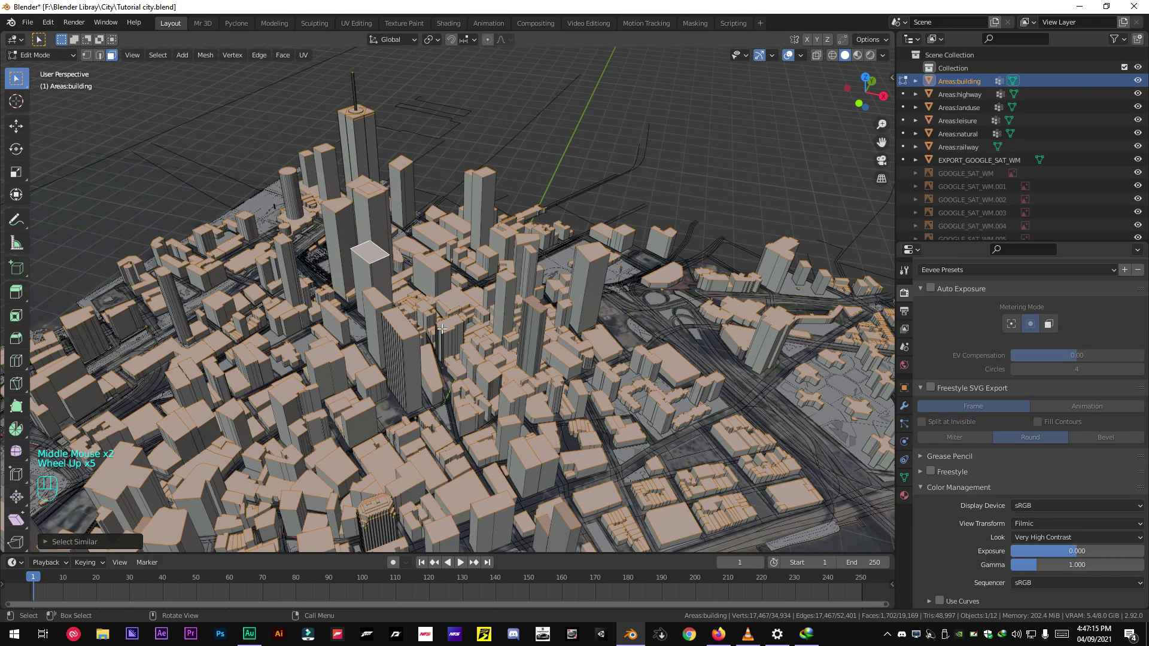
# - Separate the selected roof faces into a new object named Roof
pyautogui.press('p')
pyautogui.click(442, 330)
pyautogui.press('Tab')
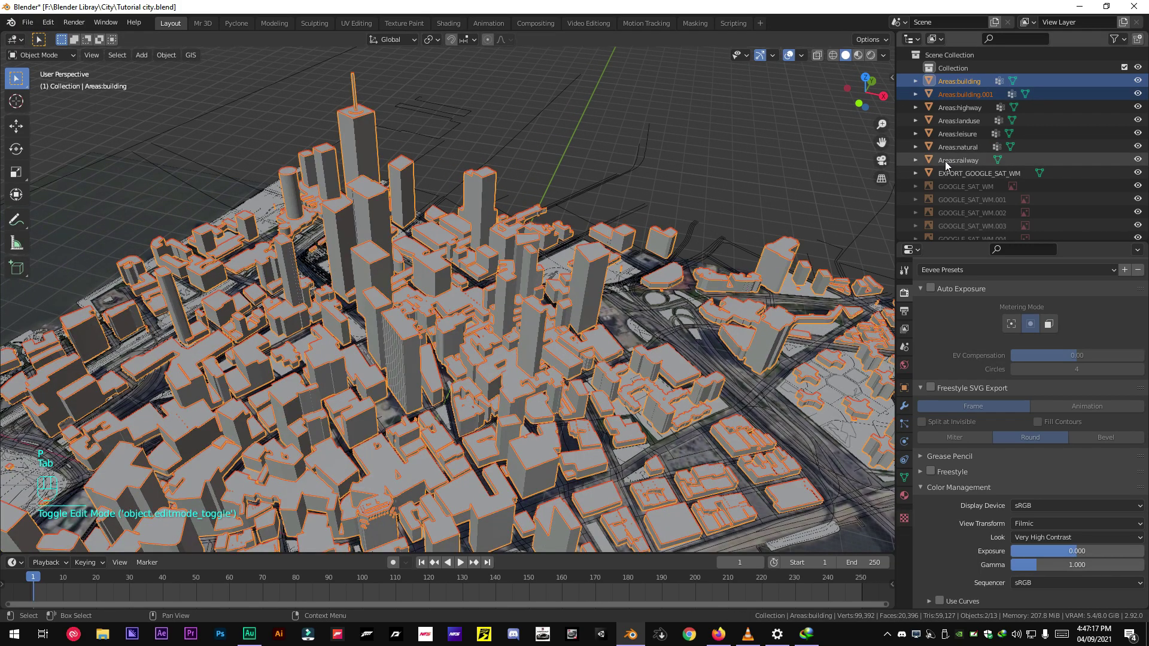
pyautogui.tripleClick(963, 93)
pyautogui.write('R')
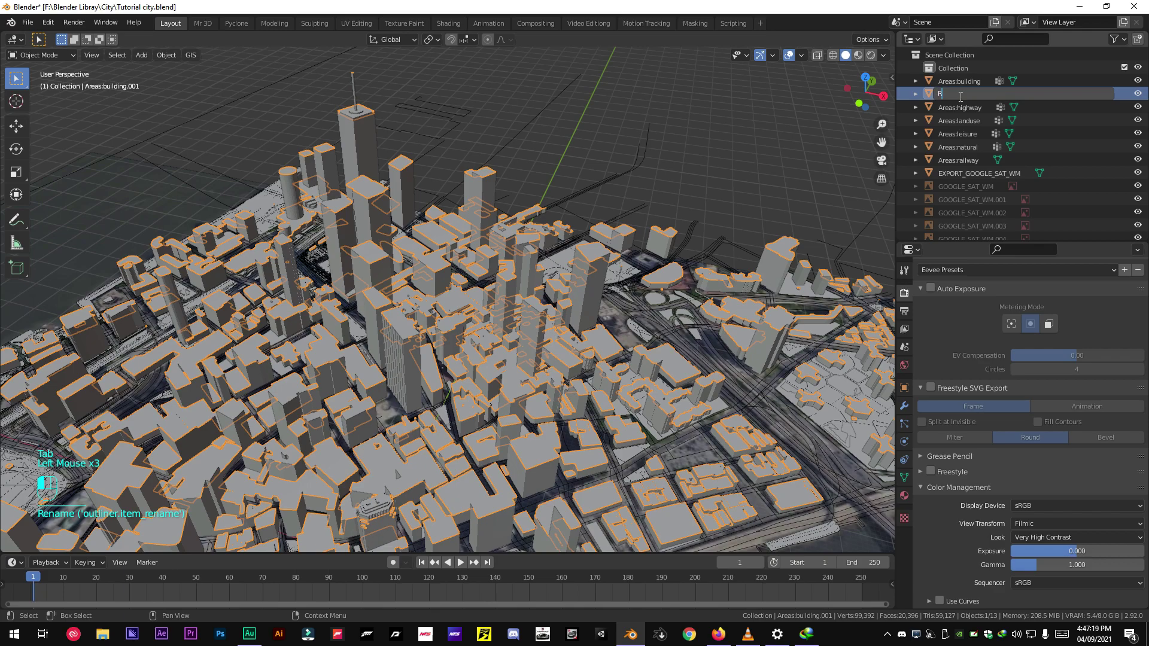
pyautogui.write('oof')
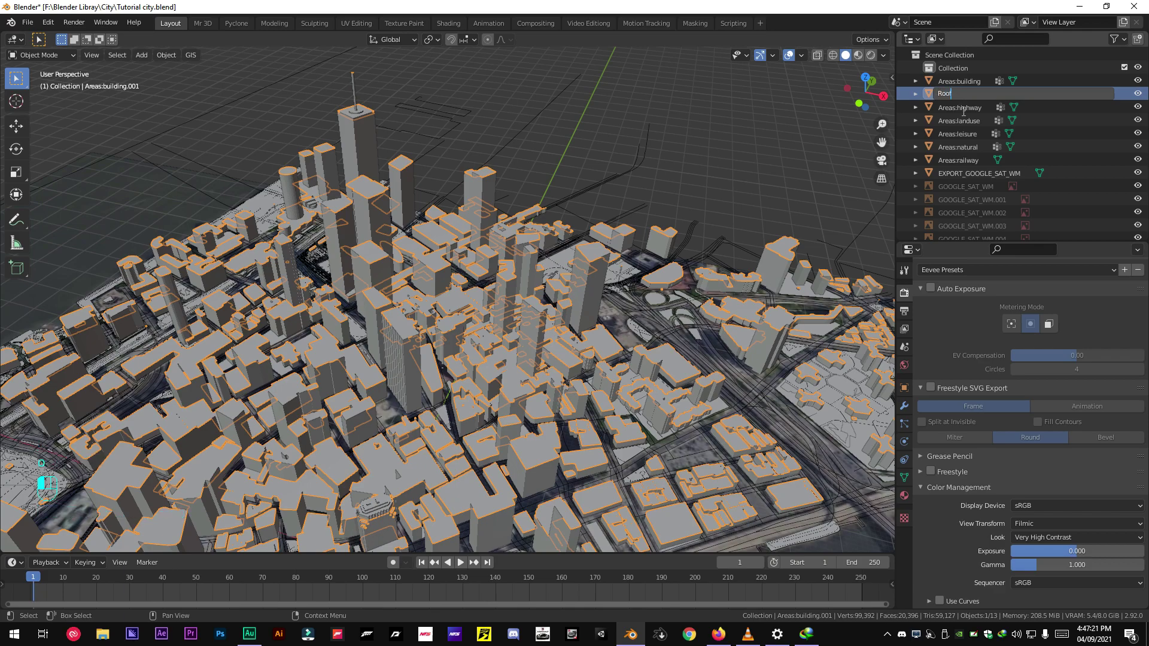
pyautogui.press('Return')
# - Delete all the GOOGLE_SAT_WM satellite image tiles and reselect Roof
pyautogui.click(959, 83)
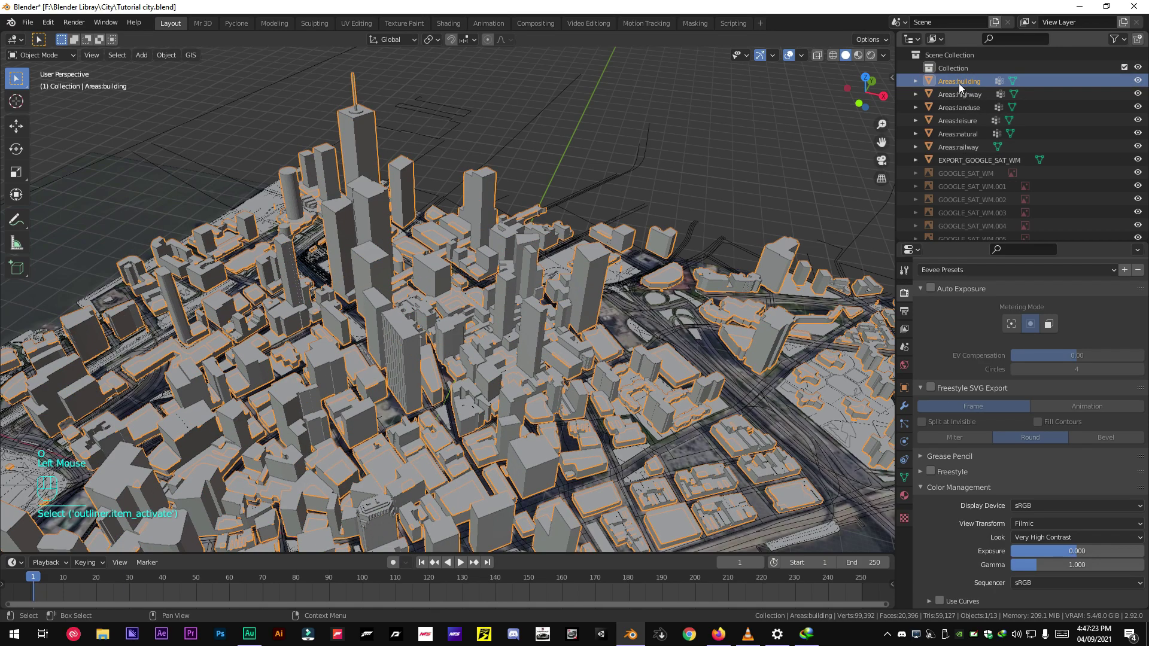
pyautogui.scroll(2, 429, 218)
pyautogui.moveTo(425, 256); pyautogui.dragTo(429, 242, button='middle')
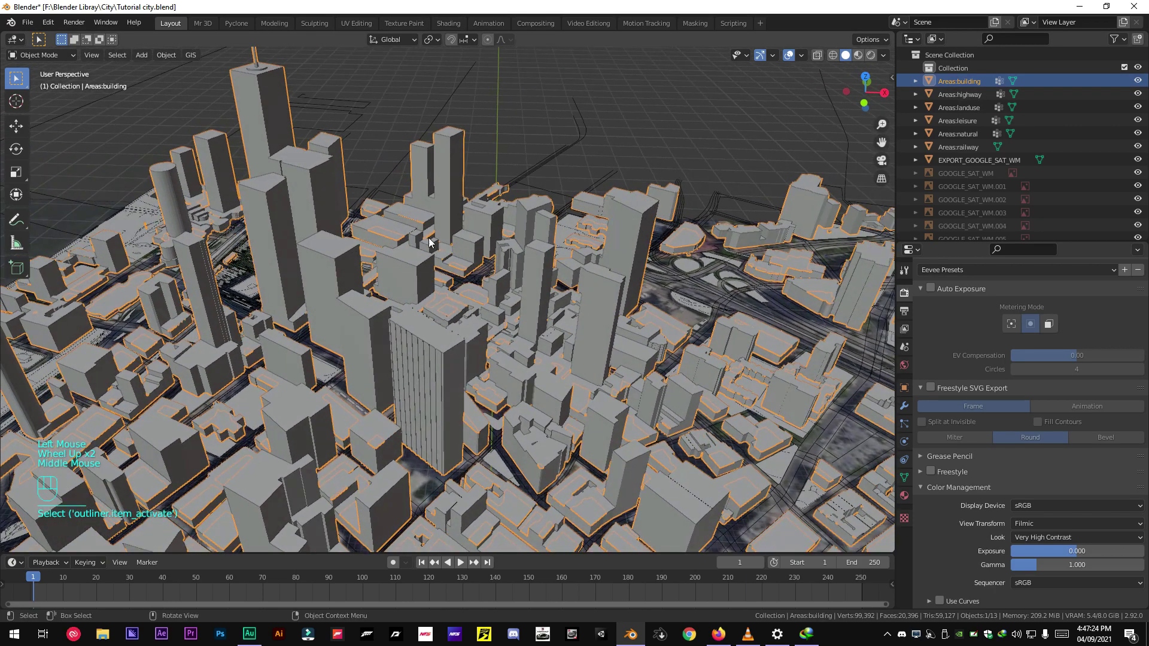
pyautogui.click(313, 161)
pyautogui.moveTo(311, 179); pyautogui.dragTo(456, 300, button='middle')
pyautogui.scroll(-4, 455, 301)
pyautogui.scroll(-4, 976, 189)
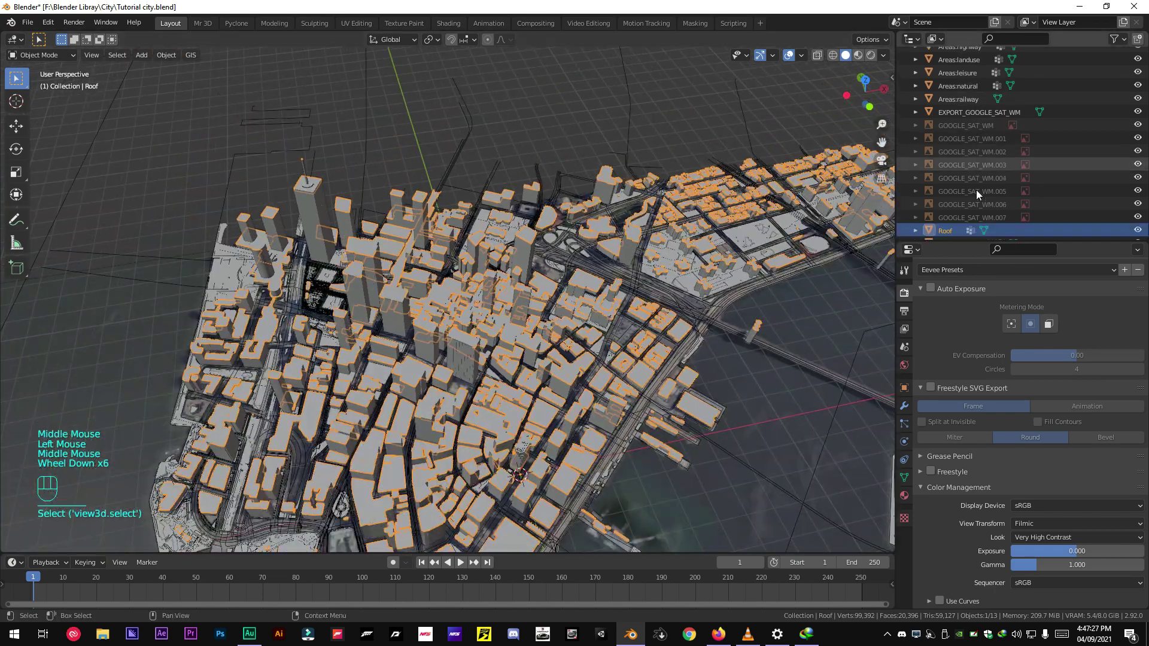
pyautogui.click(971, 68)
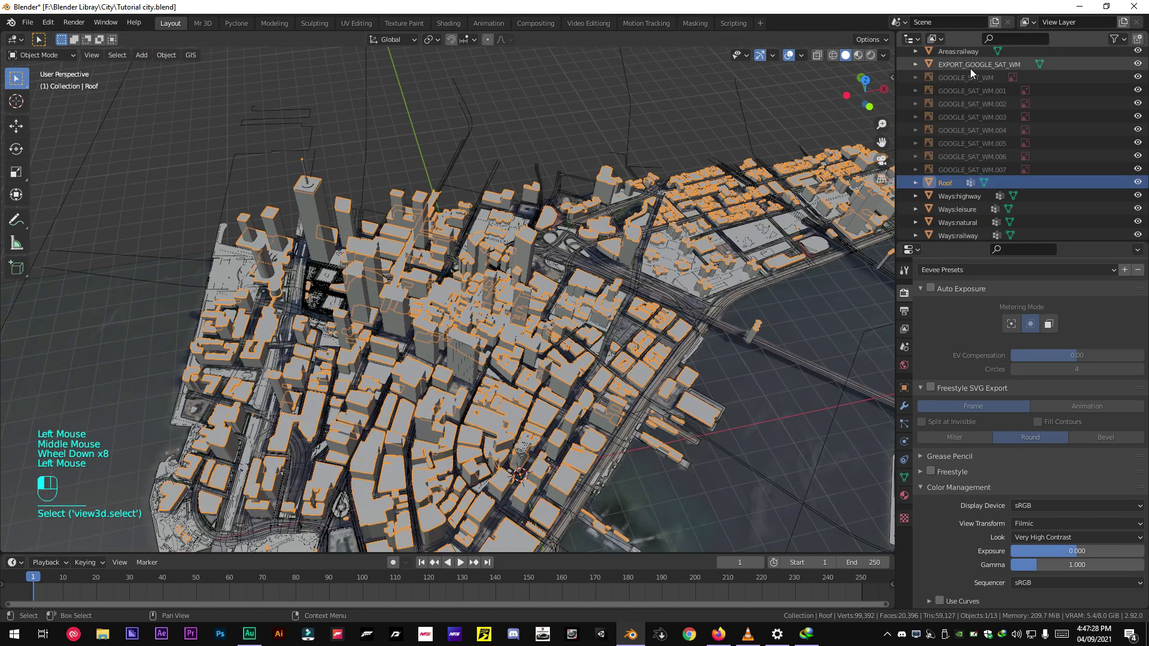
pyautogui.keyDown('shift'); pyautogui.click(955, 172); pyautogui.keyUp('shift')
pyautogui.press('Delete')
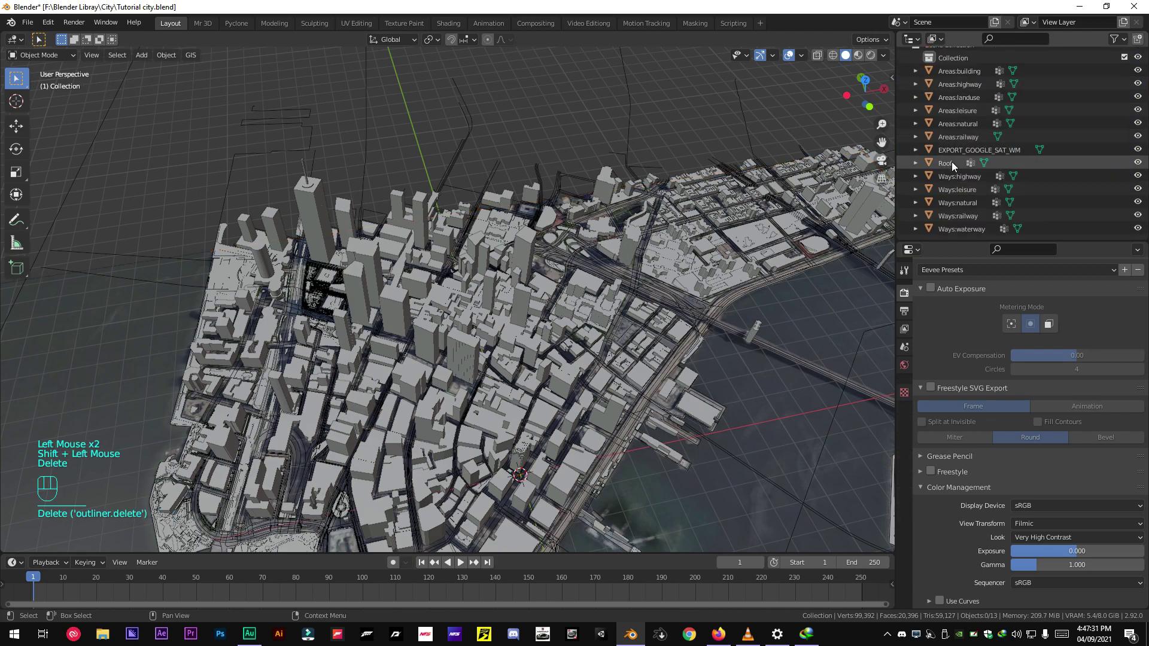
pyautogui.click(951, 163)
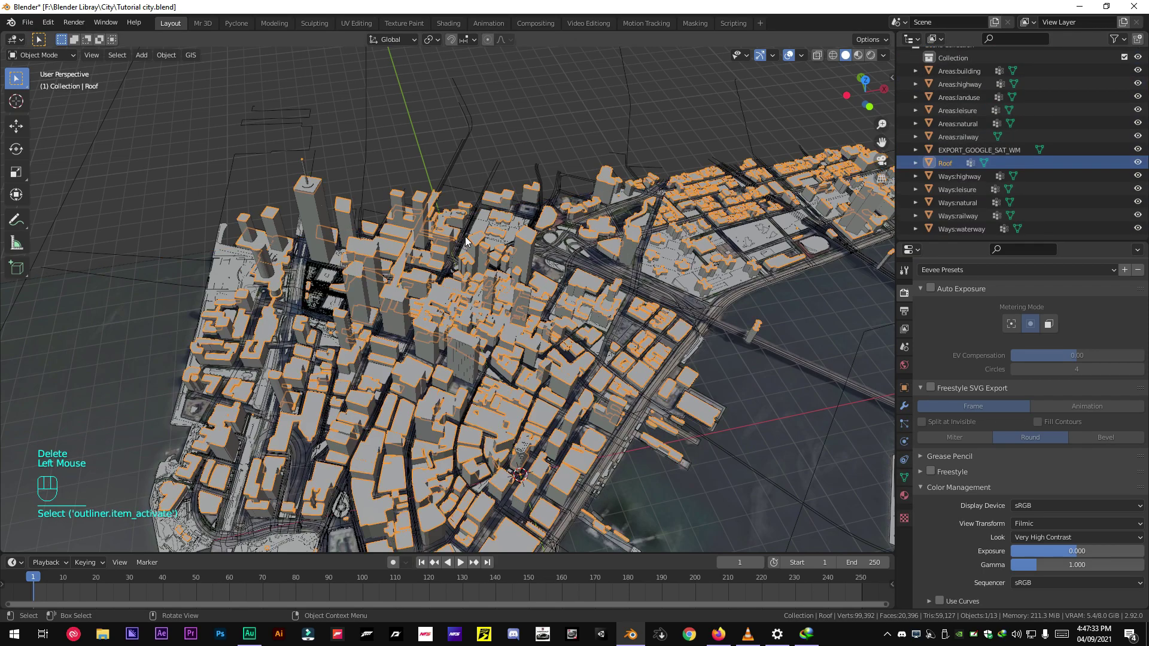
# - From top view, select all Roof faces and unwrap them with Project from View
pyautogui.press('KP_7')
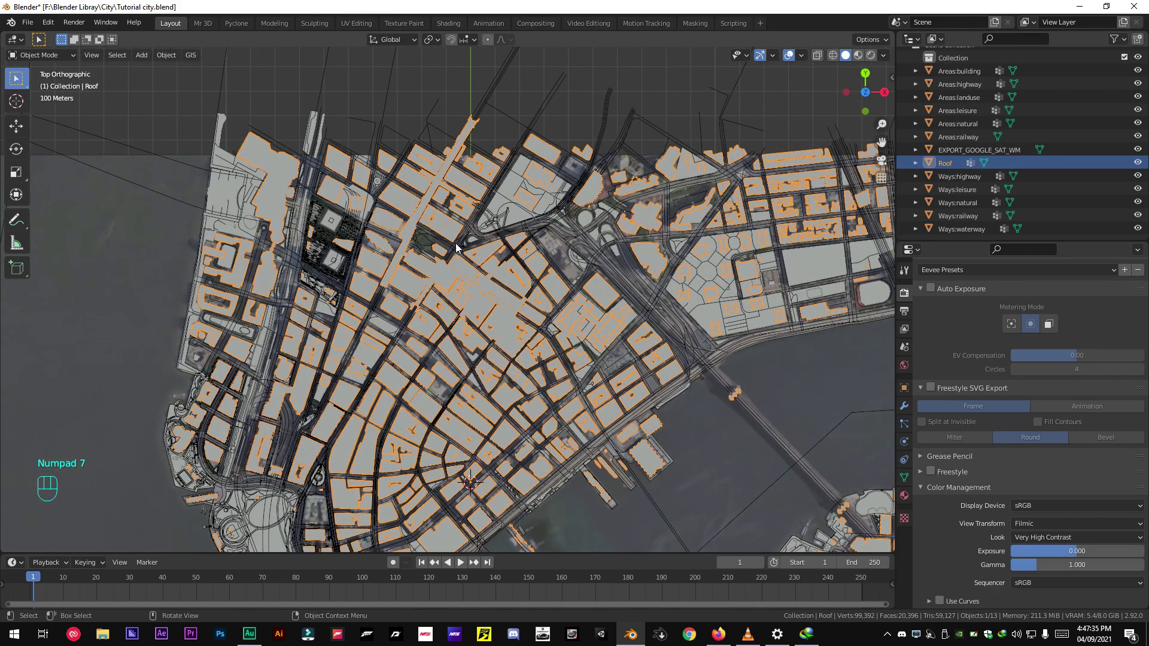
pyautogui.scroll(-2, 457, 247)
pyautogui.moveTo(456, 247)
pyautogui.keyDown('shift'); pyautogui.mouseDown(button='middle')
pyautogui.moveTo(469, 191)
pyautogui.moveTo(462, 216)
pyautogui.mouseUp(button='middle'); pyautogui.keyUp('shift')
pyautogui.keyDown('shift'); pyautogui.scroll(-1, 469, 190); pyautogui.keyUp('shift')
pyautogui.scroll(-1, 468, 191)
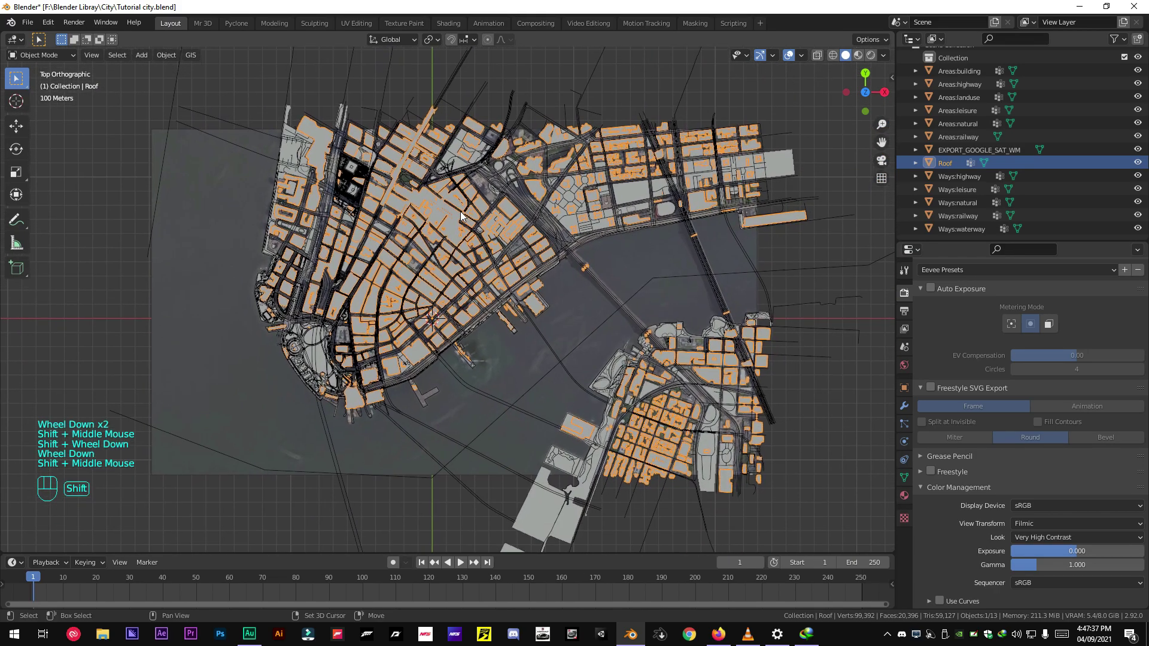
pyautogui.press('Tab')
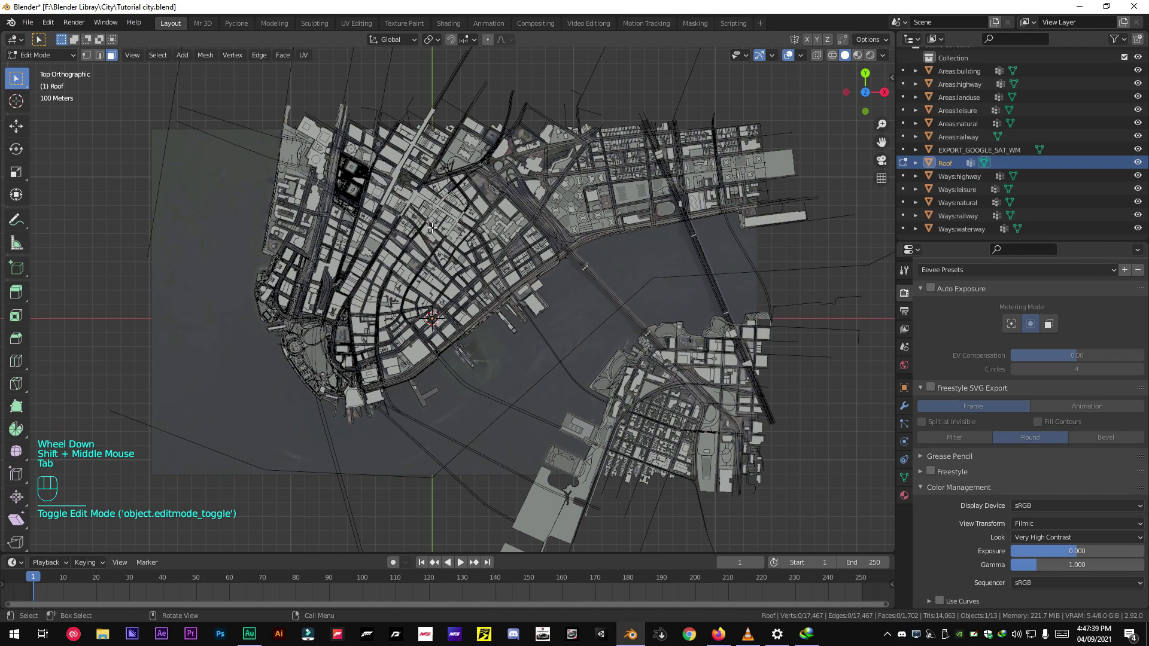
pyautogui.press('a')
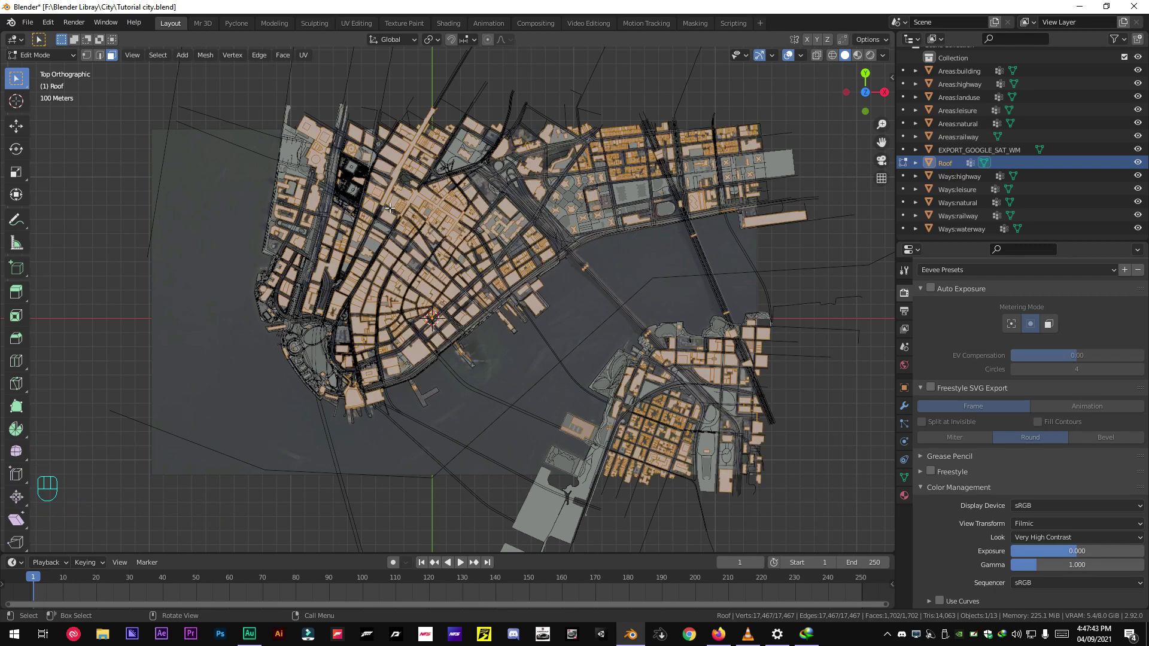
pyautogui.press('u')
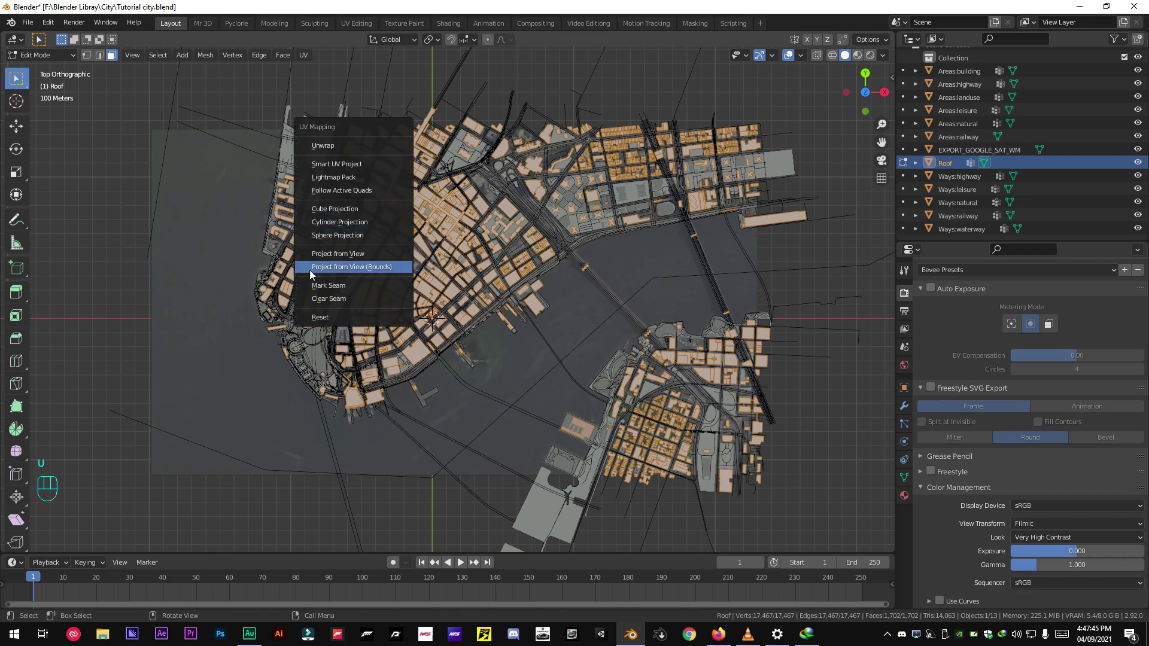
pyautogui.click(340, 268)
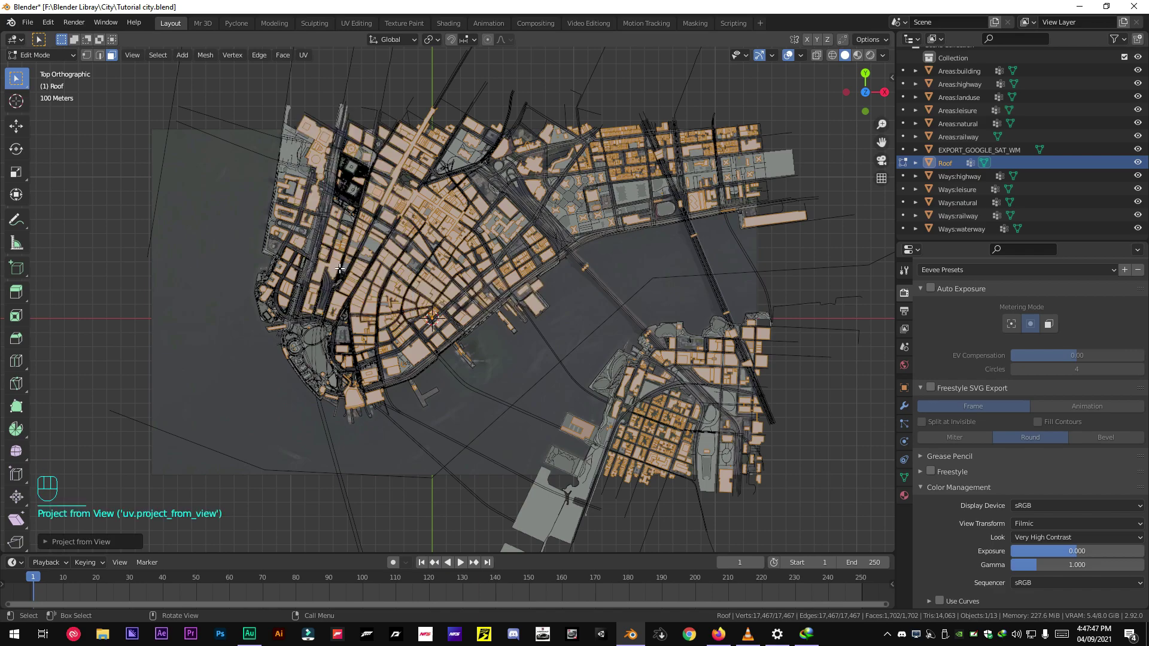
pyautogui.click(895, 35)
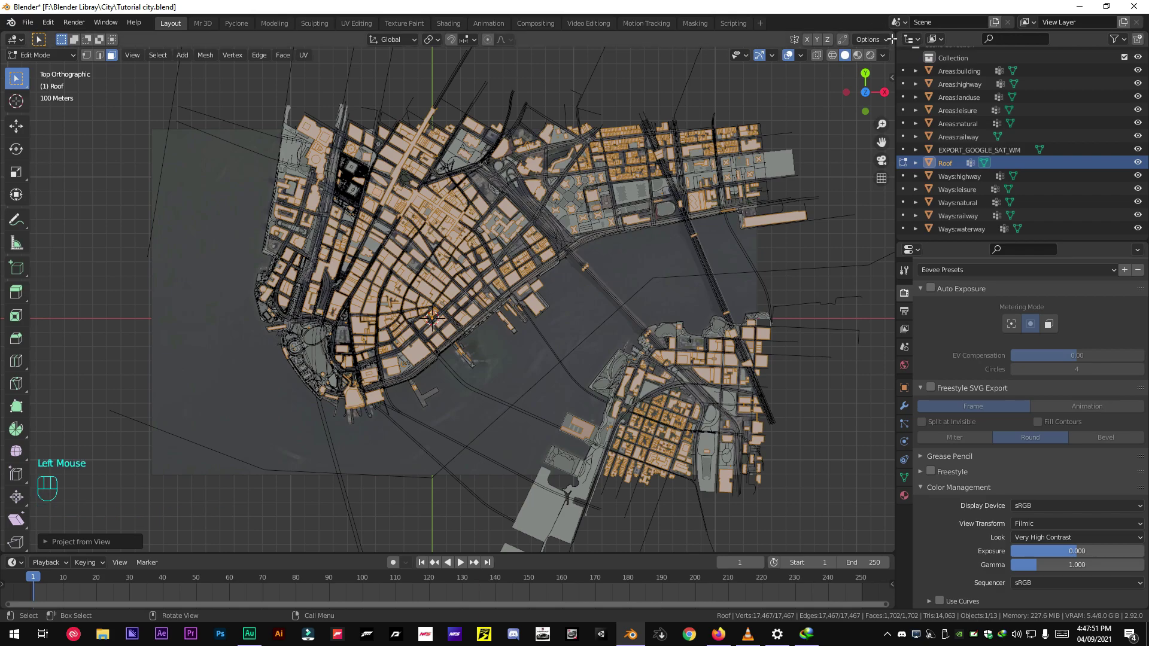
# - Split the viewport and turn the right area into a Shader Editor
pyautogui.click(891, 39)
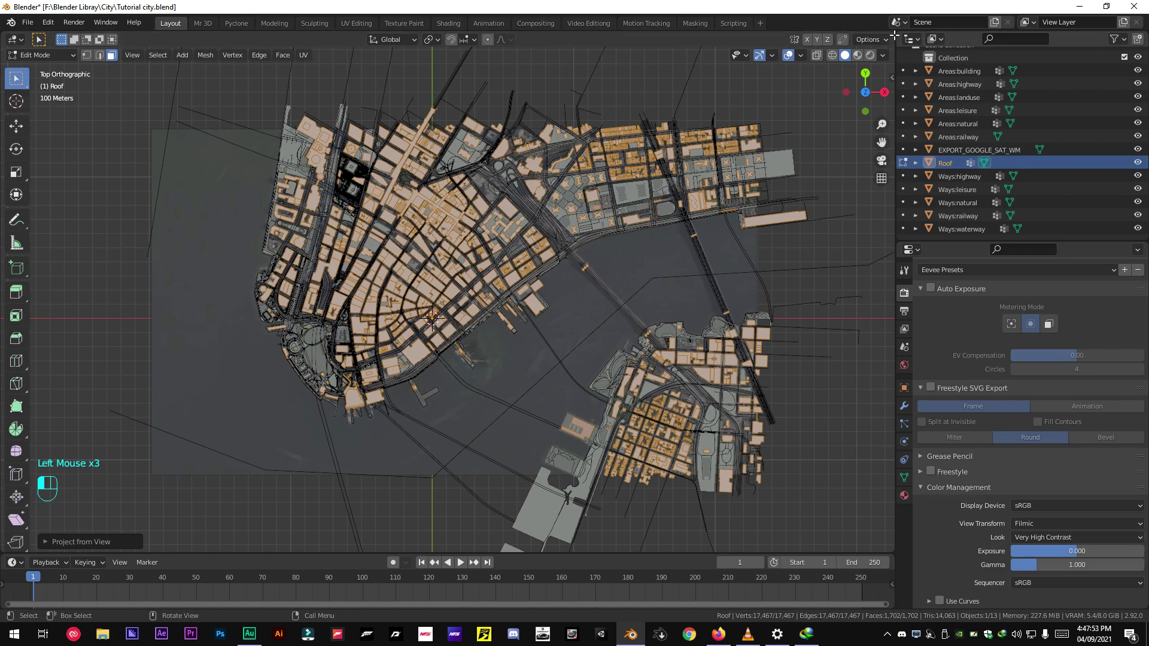
pyautogui.moveTo(895, 34); pyautogui.dragTo(592, 41)
pyautogui.click(600, 38)
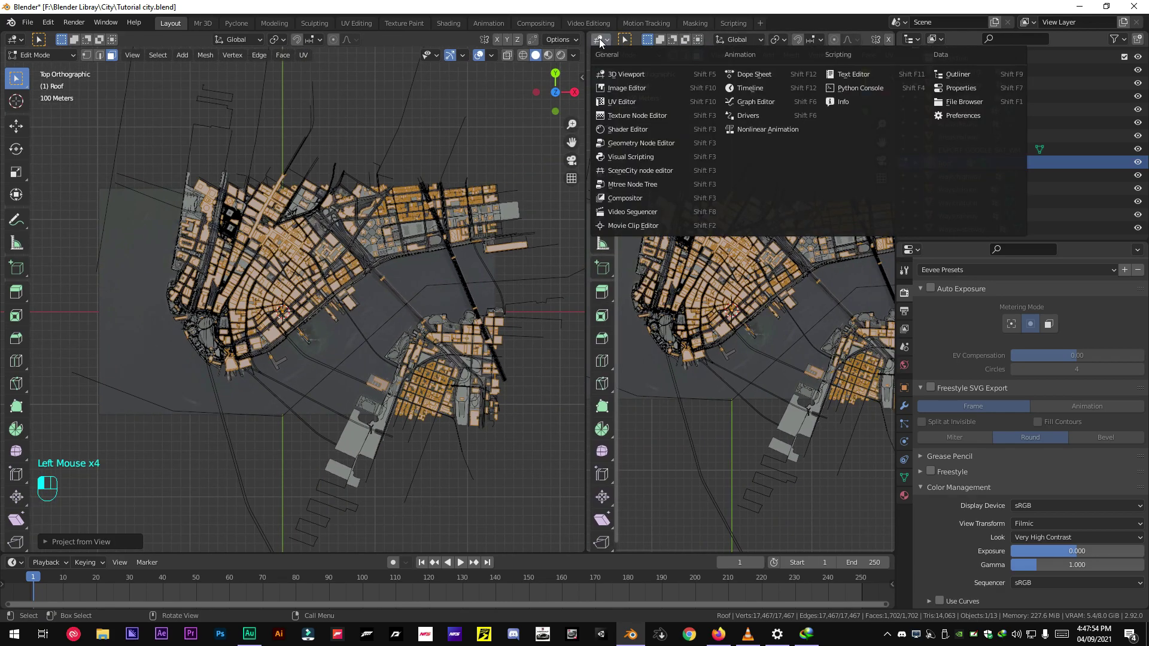
pyautogui.click(605, 128)
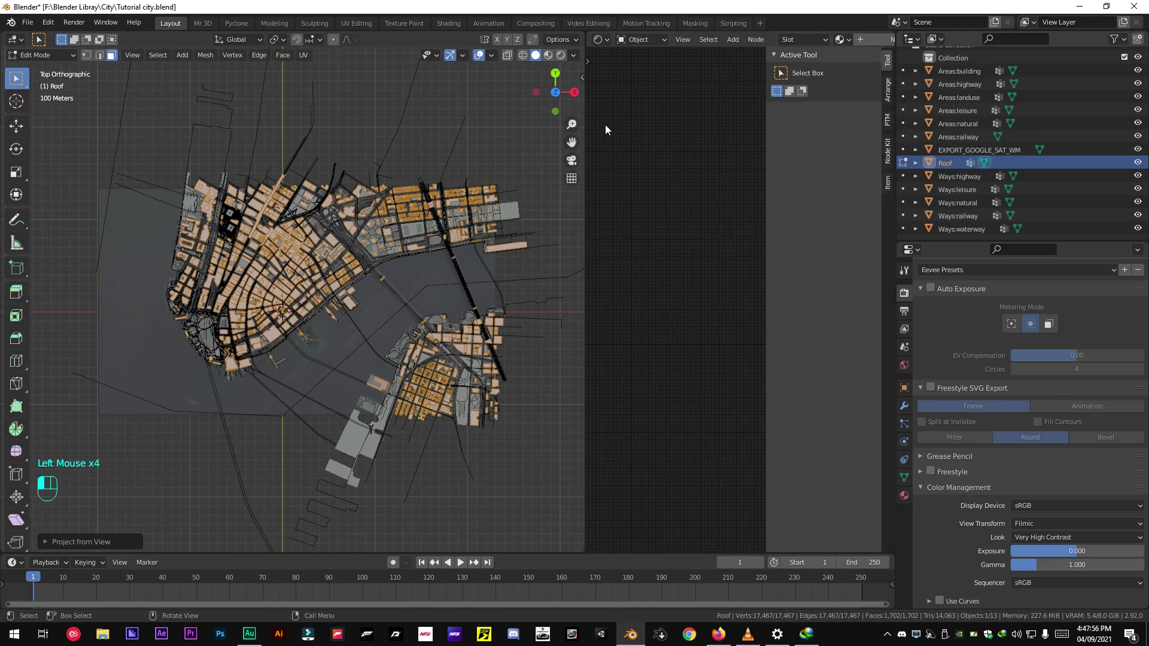
# - Split the right area horizontally, make the top a UV Editor, and hide the sidebar
pyautogui.click(586, 32)
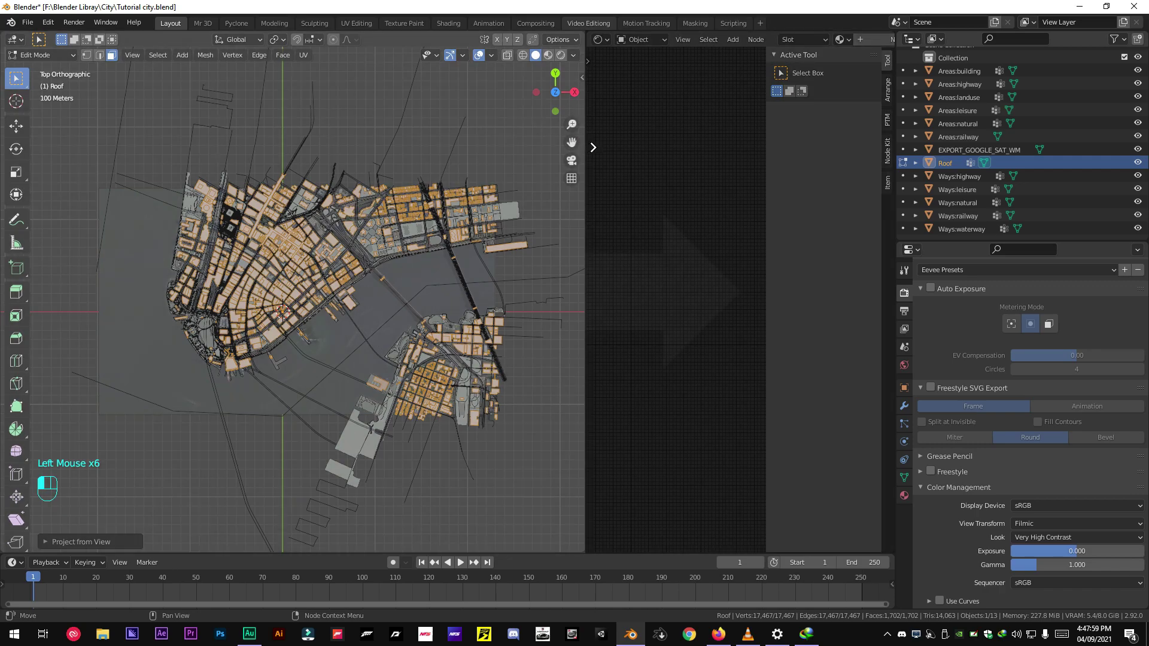
pyautogui.moveTo(586, 33); pyautogui.dragTo(592, 149)
pyautogui.click(587, 31)
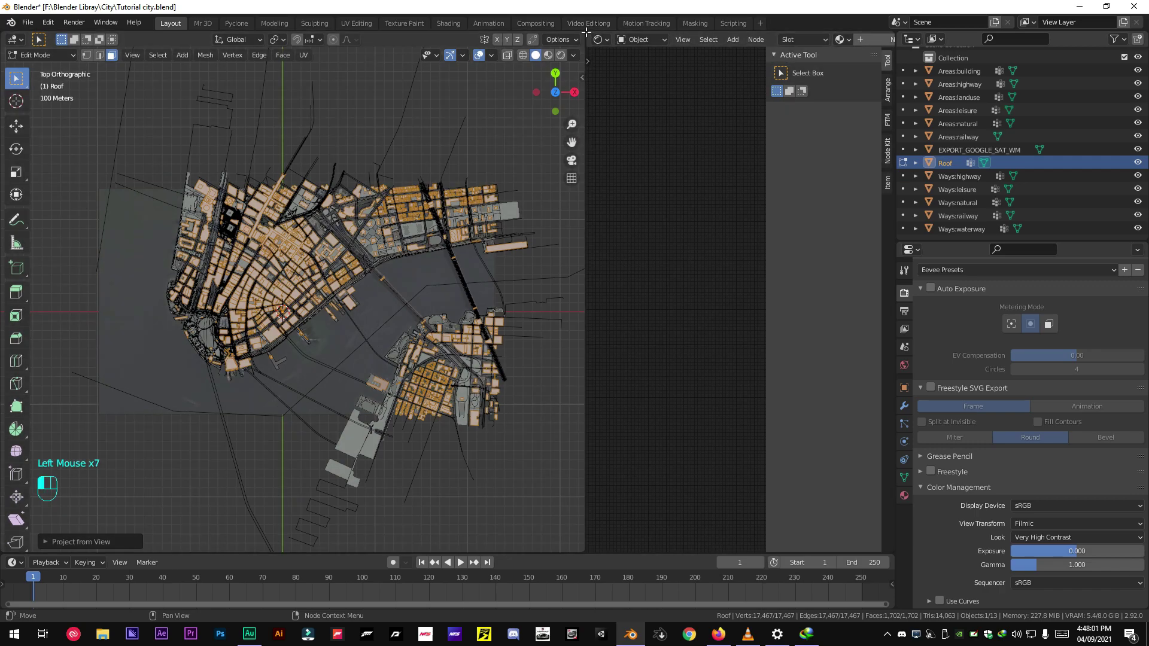
pyautogui.moveTo(586, 160); pyautogui.dragTo(589, 321)
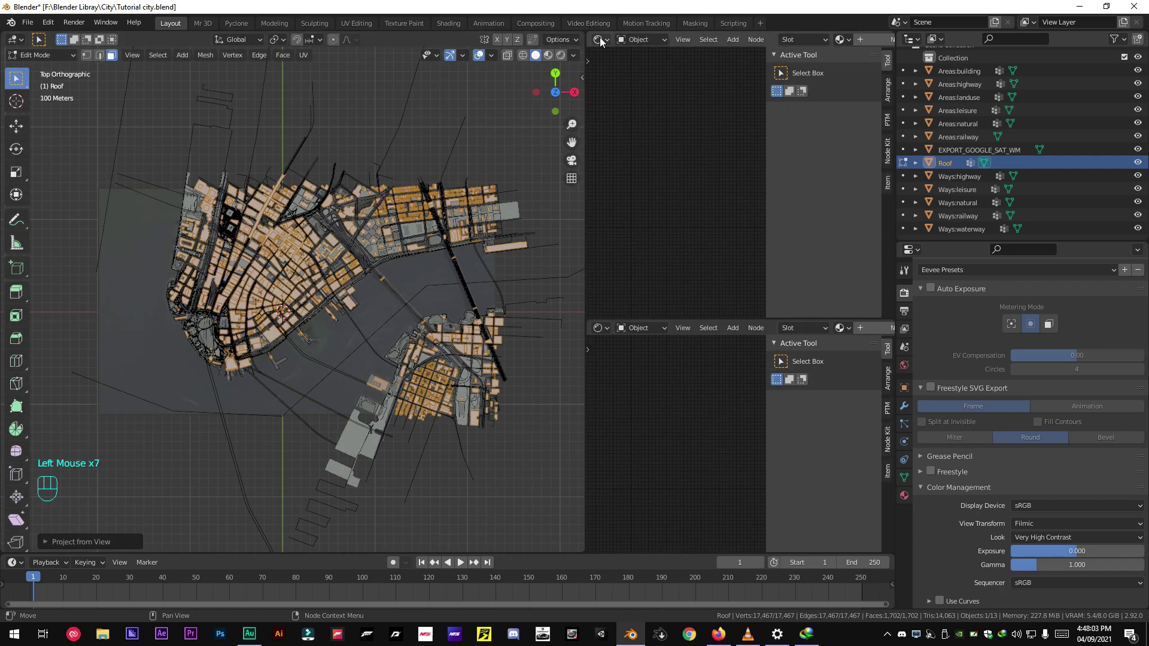
pyautogui.click(600, 39)
pyautogui.click(628, 104)
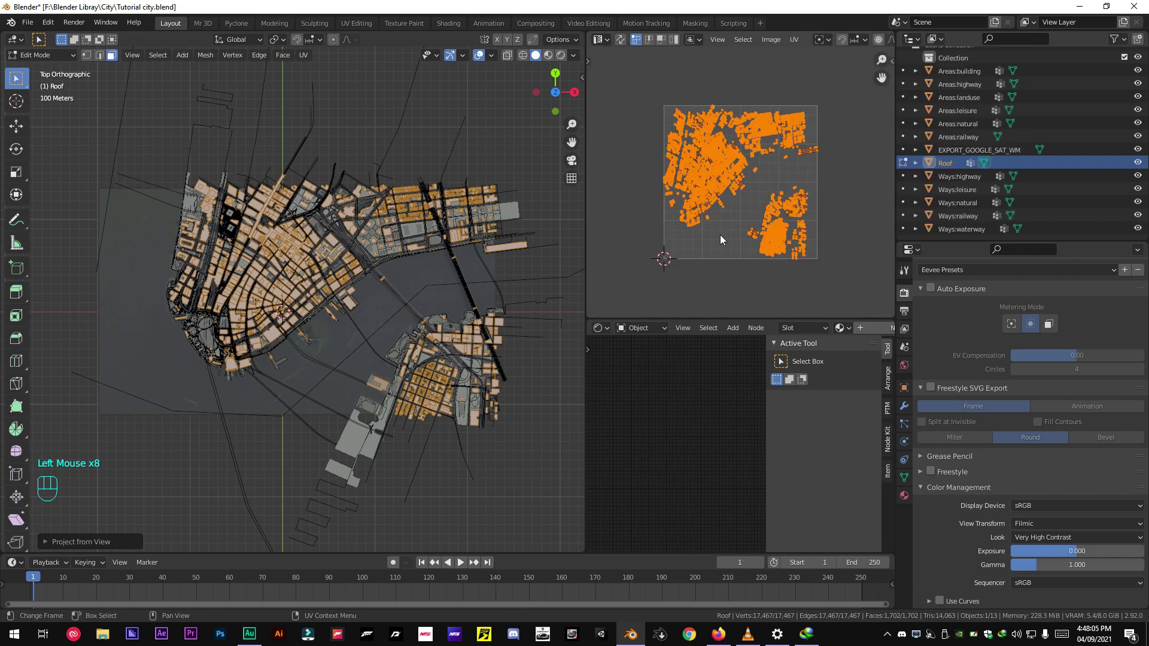
pyautogui.press('n')
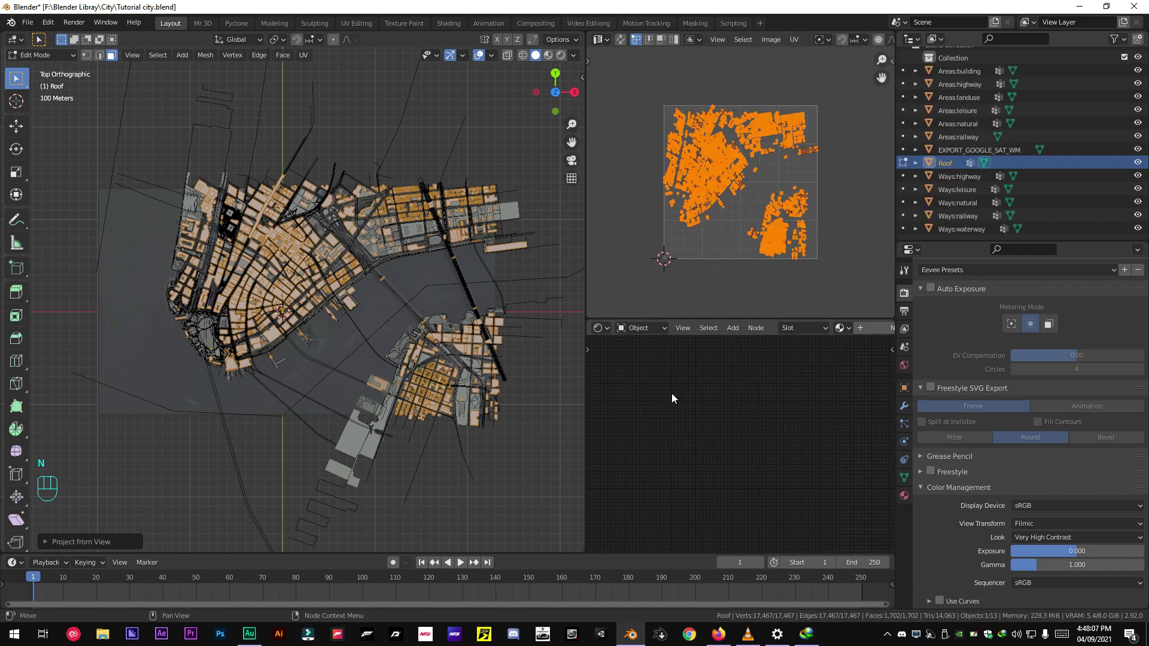
pyautogui.scroll(2, 716, 247)
pyautogui.scroll(-4, 718, 269)
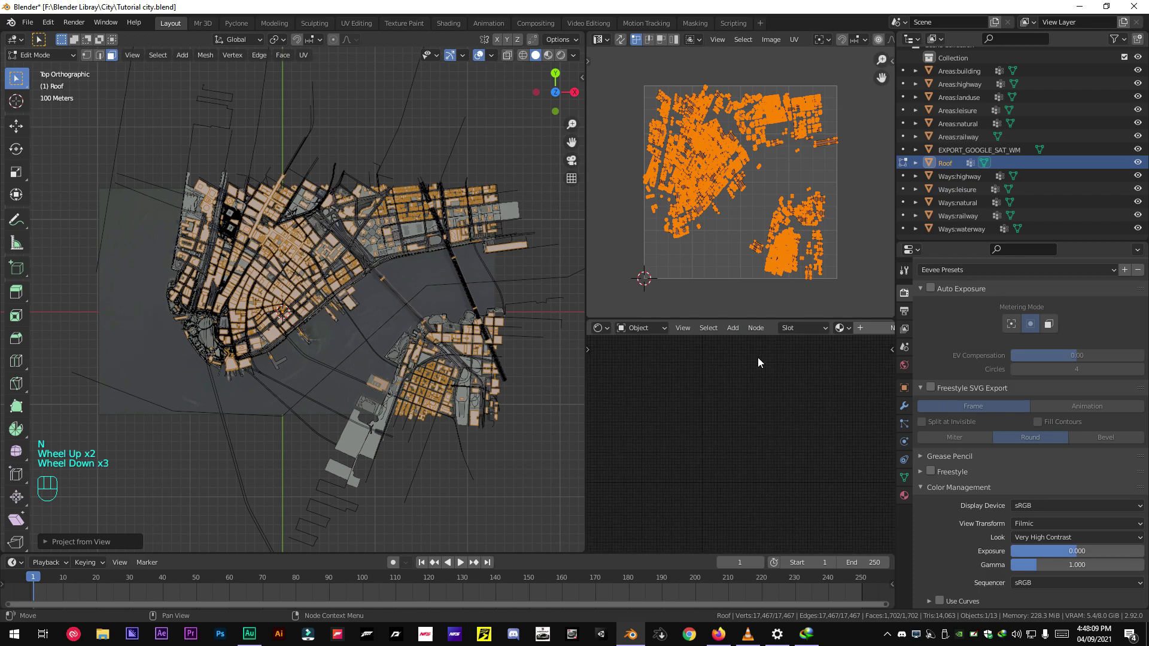
pyautogui.scroll(-4, 863, 329)
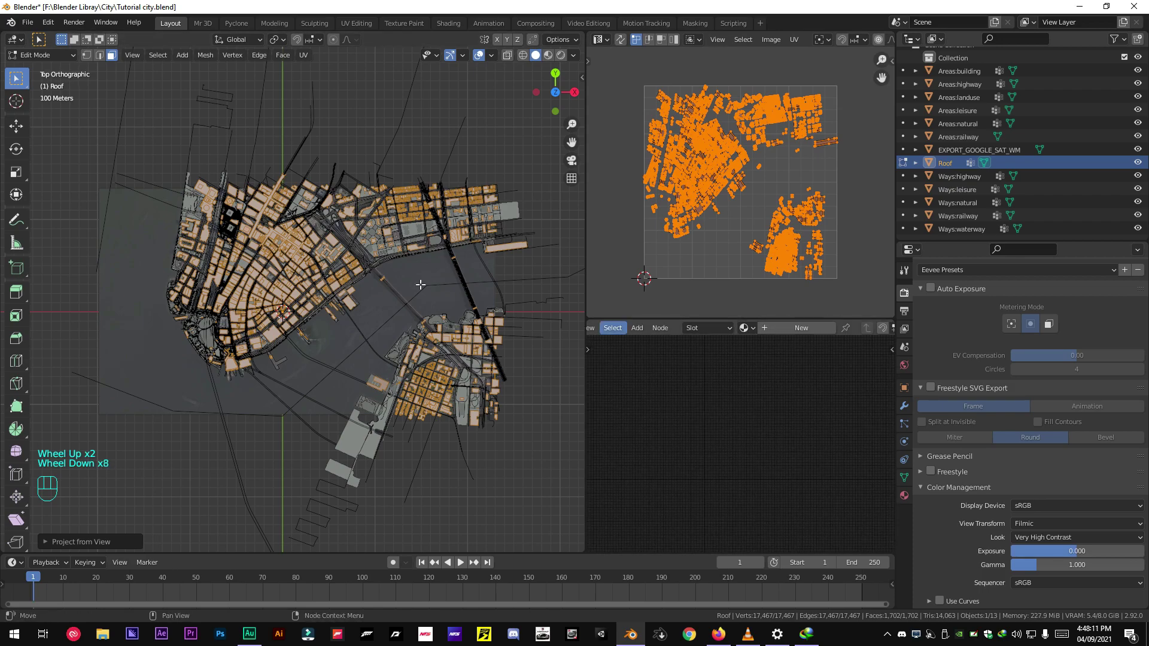
# - With all roof faces selected, add a new Principled BSDF material to Roof
pyautogui.press('a')
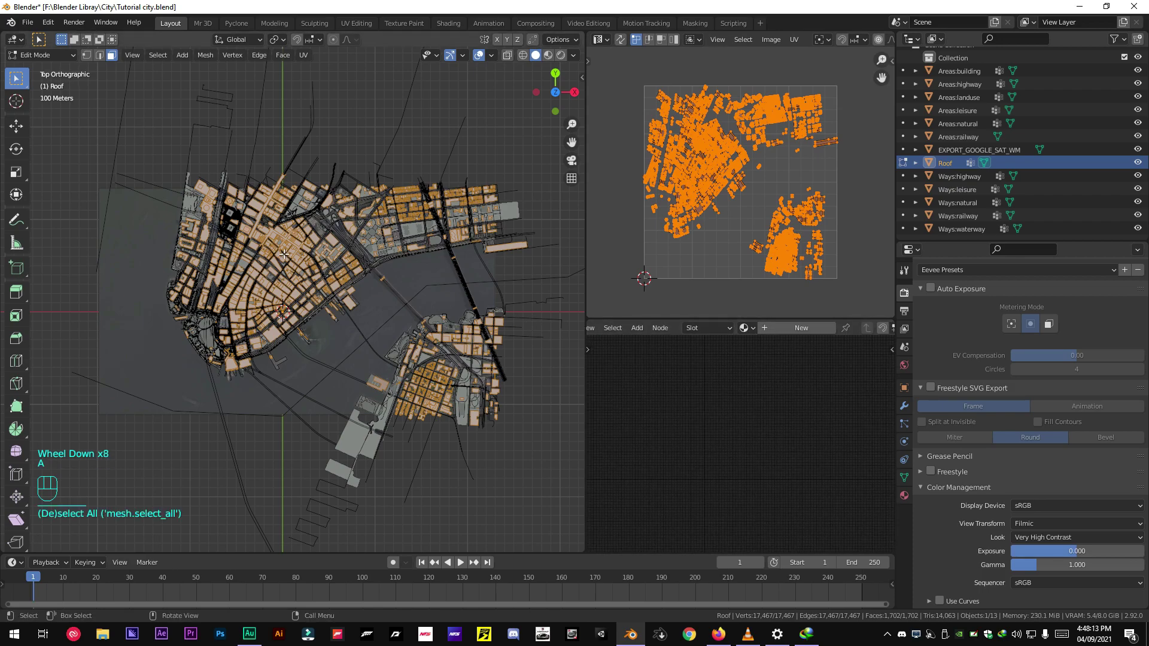
pyautogui.press('a')
pyautogui.press('a')
pyautogui.press('a')
pyautogui.scroll(1, 802, 330)
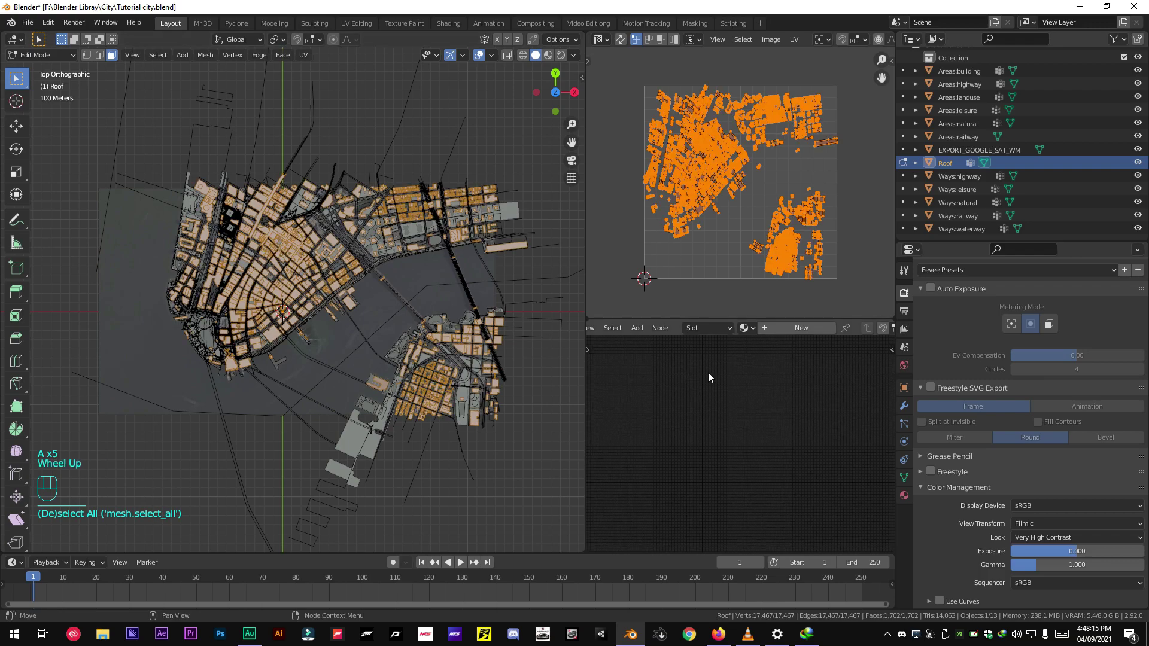
pyautogui.click(801, 328)
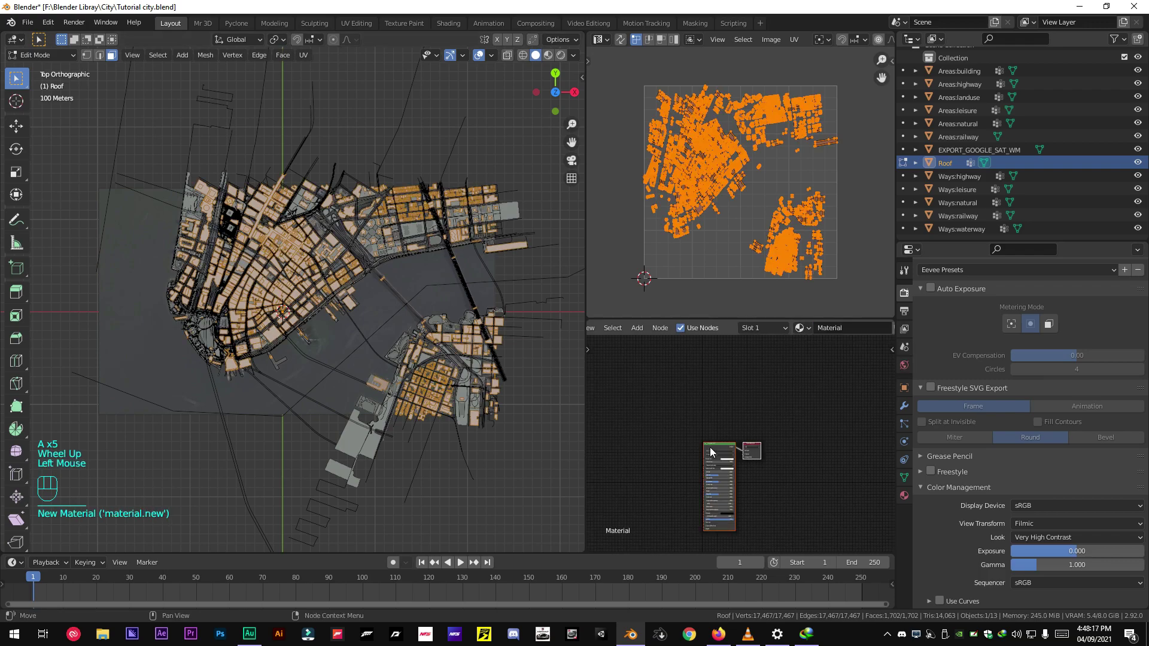
pyautogui.scroll(5, 692, 444)
pyautogui.scroll(1, 692, 443)
pyautogui.moveTo(692, 443)
pyautogui.mouseDown(button='middle')
pyautogui.moveTo(738, 401)
pyautogui.moveTo(729, 377)
pyautogui.mouseUp(button='middle')
pyautogui.scroll(4, 739, 402)
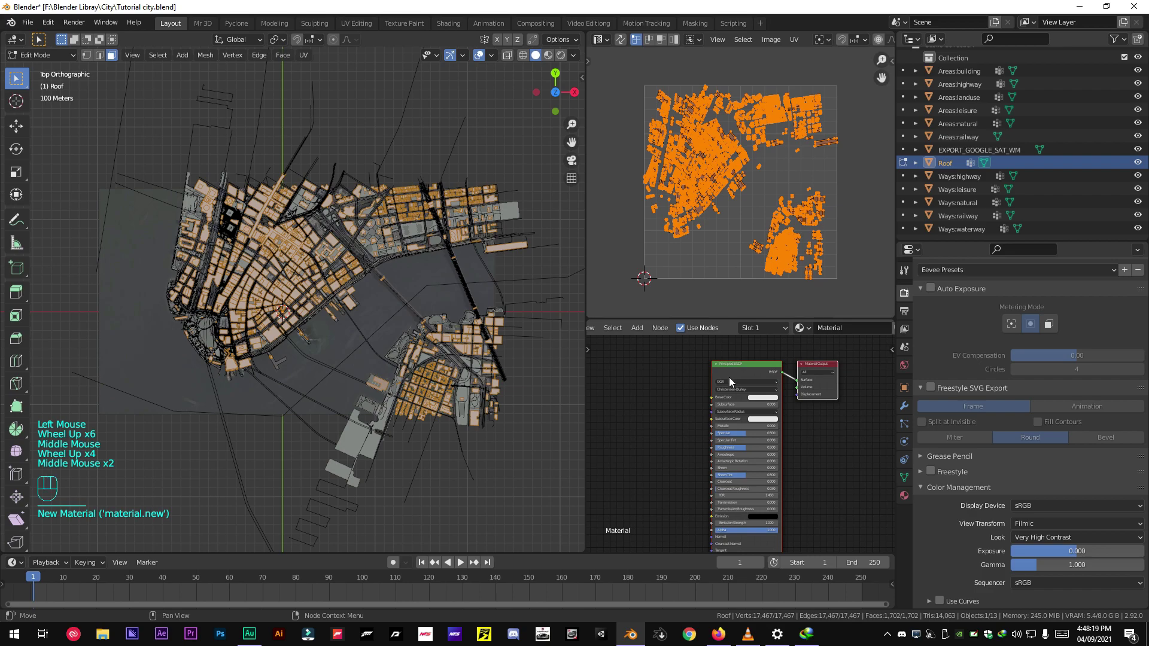
pyautogui.click(732, 371)
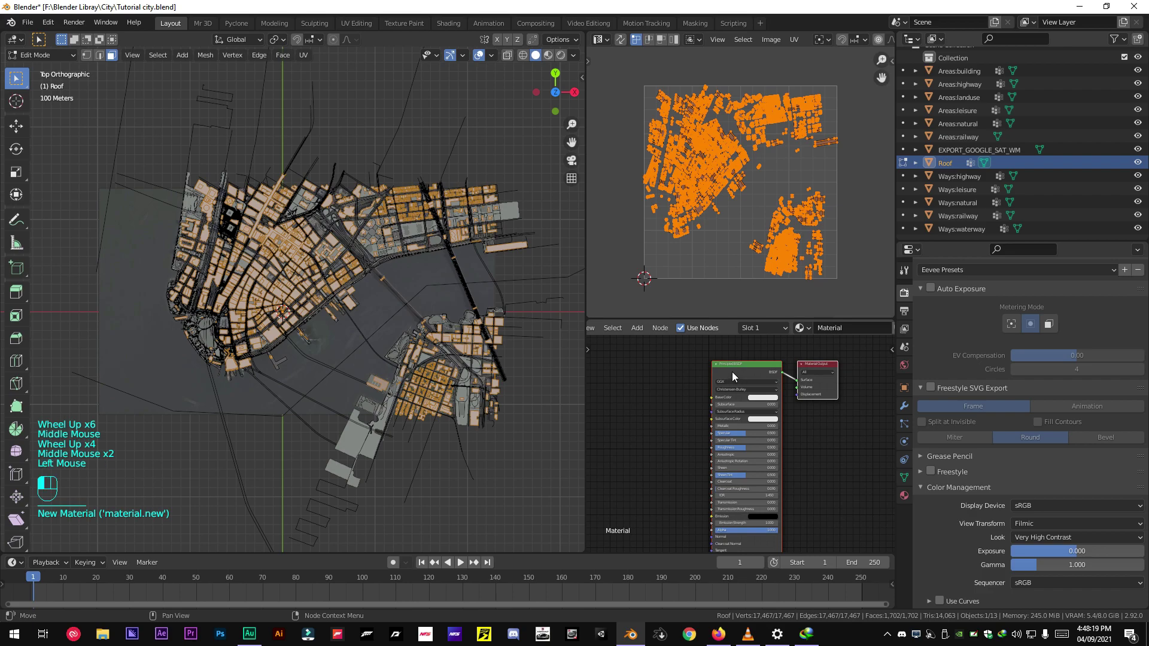
pyautogui.click(46, 24)
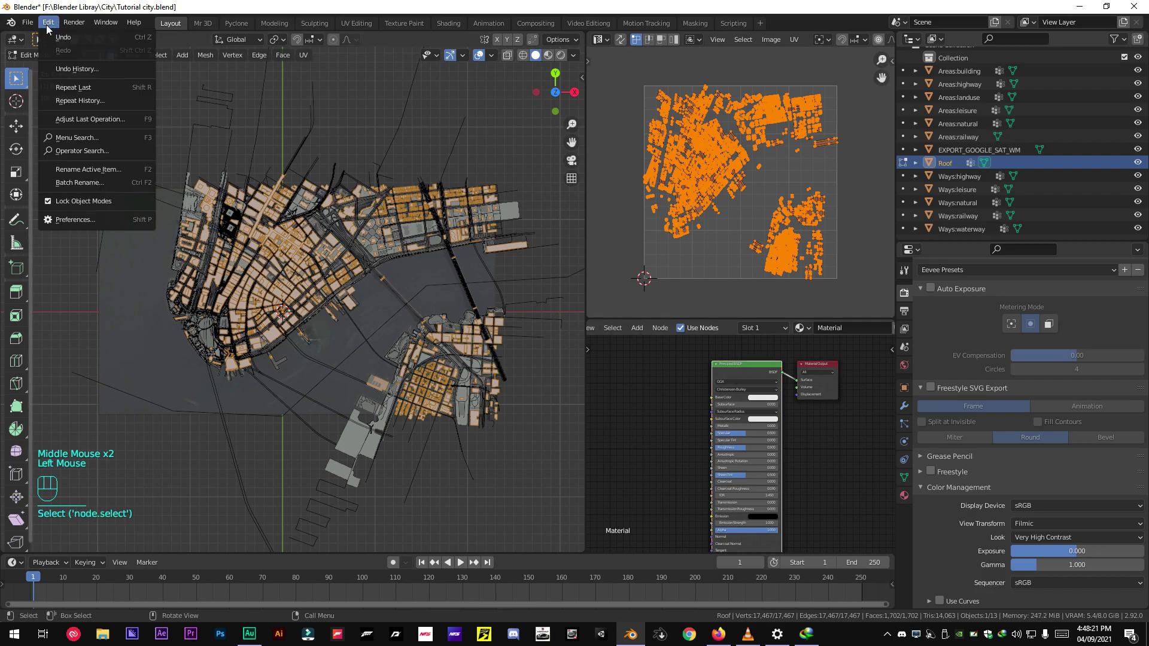
pyautogui.click(79, 220)
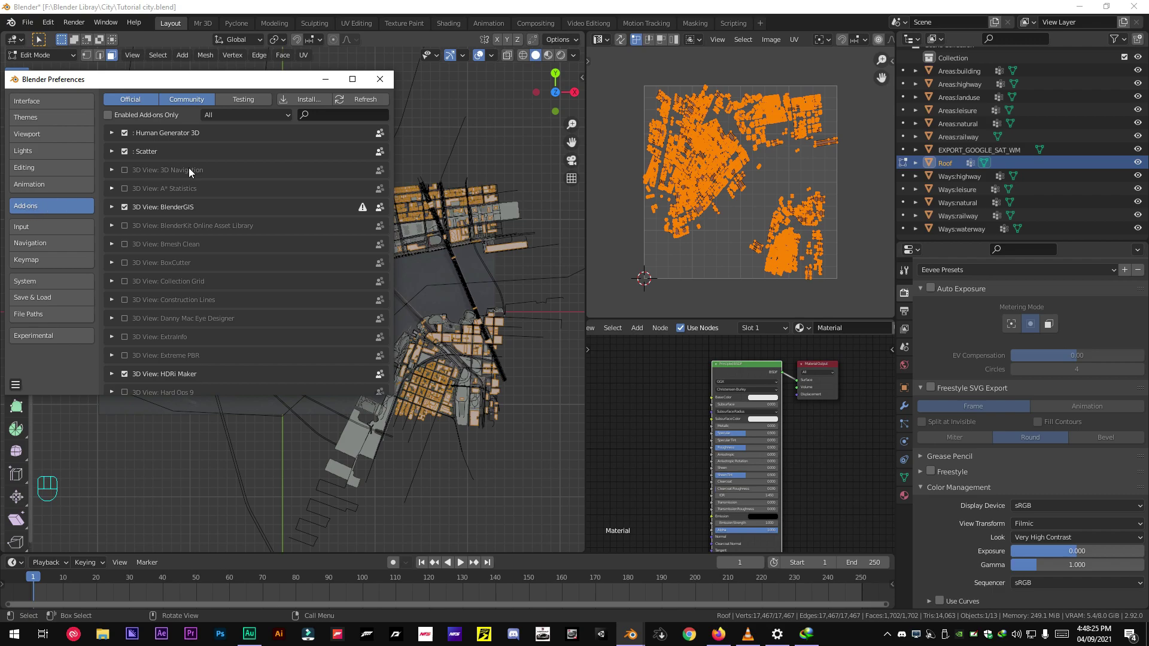
pyautogui.click(325, 117)
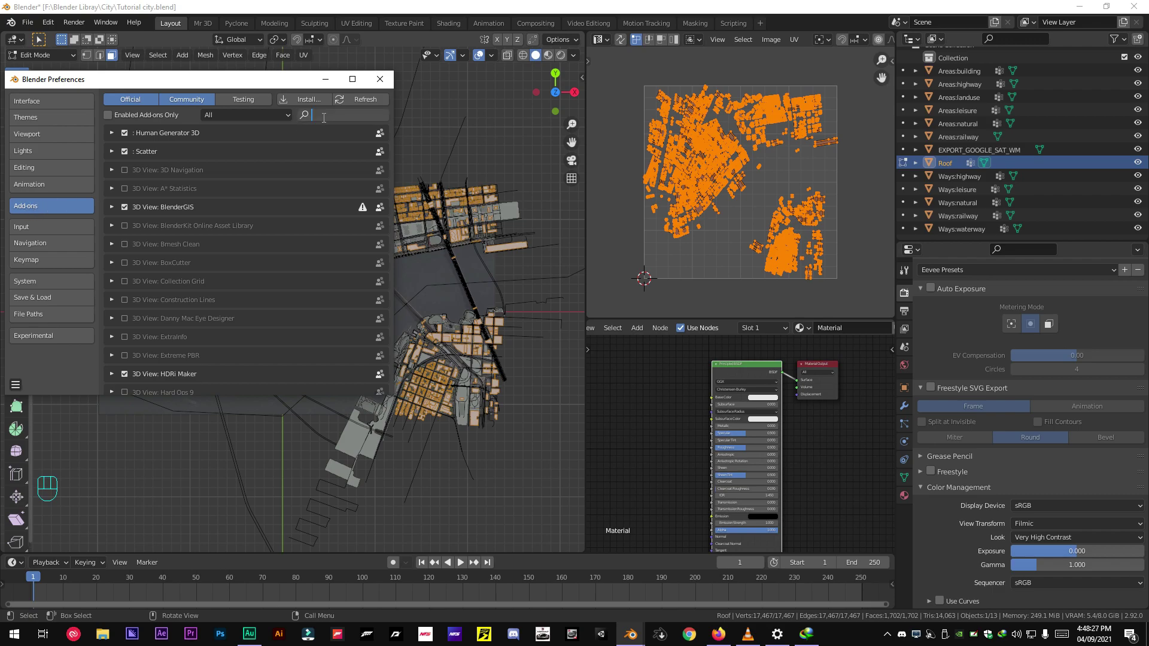
pyautogui.write('Node')
pyautogui.press('Return')
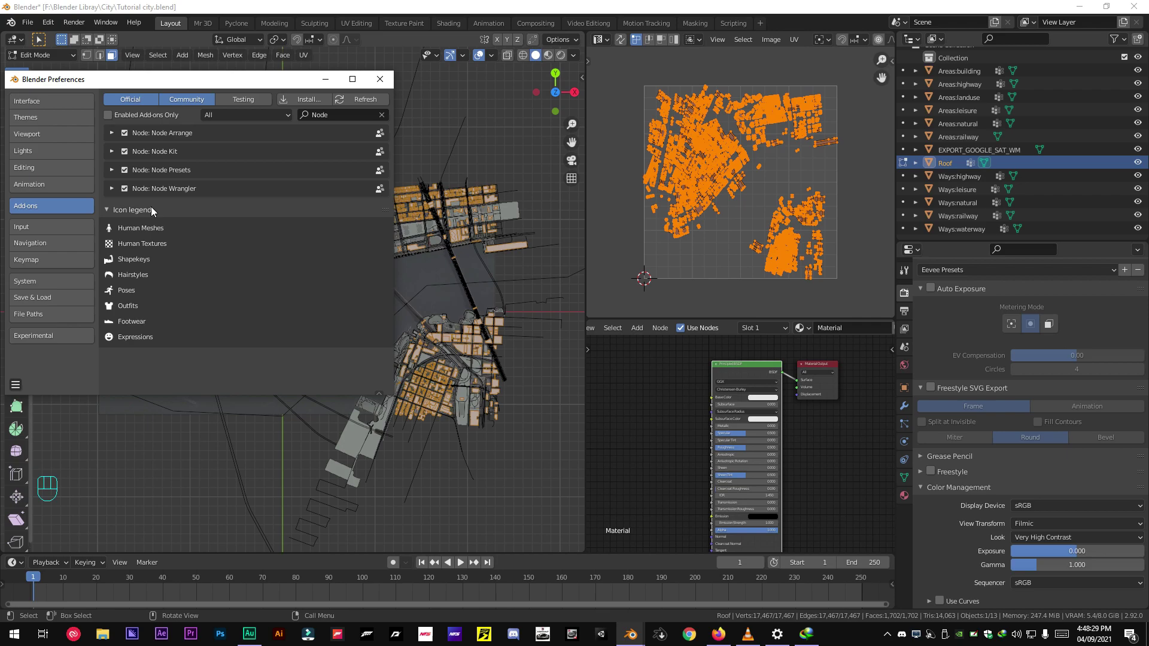
pyautogui.click(16, 386)
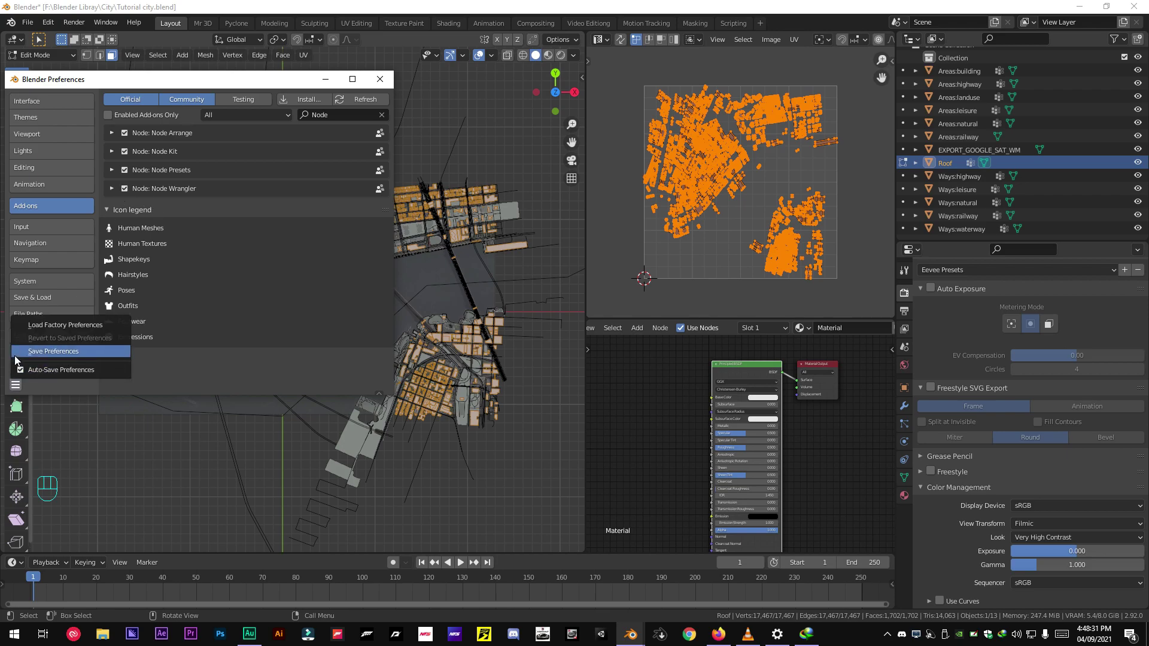
pyautogui.click(381, 80)
pyautogui.scroll(4, 689, 397)
pyautogui.moveTo(738, 356)
pyautogui.mouseDown(button='middle')
pyautogui.moveTo(689, 398)
pyautogui.moveTo(716, 383)
pyautogui.mouseUp(button='middle')
pyautogui.click(687, 383)
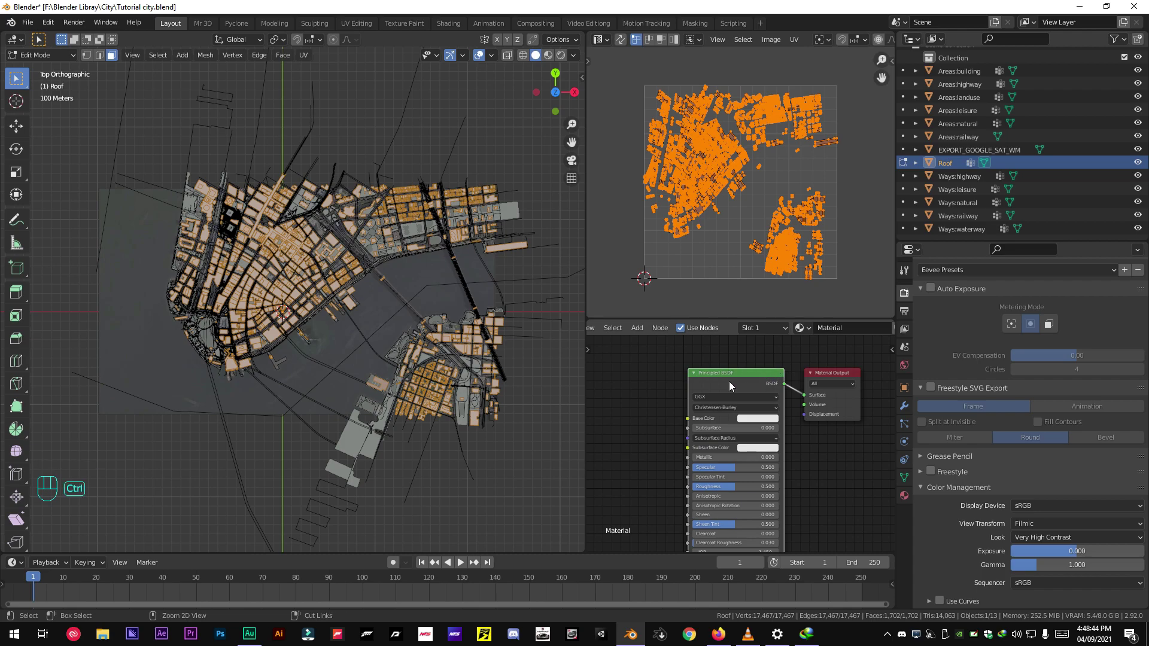
# - Add a Ctrl+T texture setup and load EXPORT_GOOGLE_SAT_WM into the Image Texture node
pyautogui.hotkey('ctrl', 't')
pyautogui.moveTo(680, 437); pyautogui.dragTo(755, 413, button='middle')
pyautogui.scroll(2, 754, 412)
pyautogui.scroll(1, 743, 410)
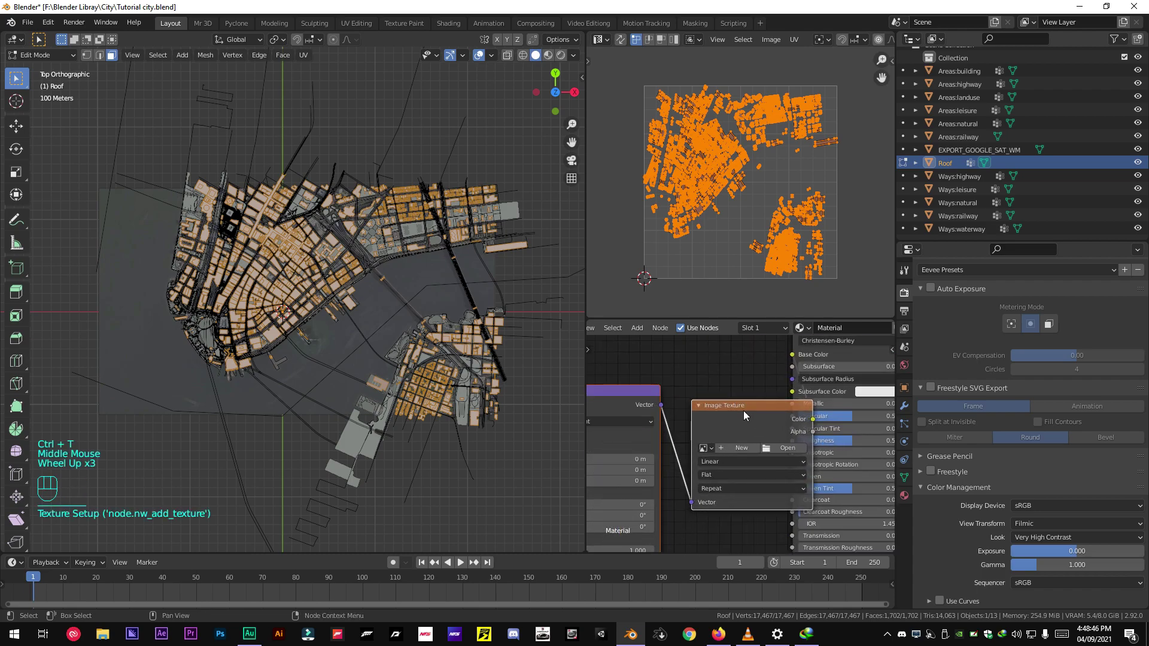
pyautogui.click(672, 365)
pyautogui.moveTo(672, 364)
pyautogui.mouseDown(button='middle')
pyautogui.moveTo(707, 395)
pyautogui.moveTo(781, 395)
pyautogui.moveTo(692, 395)
pyautogui.moveTo(735, 417)
pyautogui.mouseUp(button='middle')
pyautogui.scroll(1, 927, 398)
pyautogui.scroll(1, 728, 370)
pyautogui.click(736, 418)
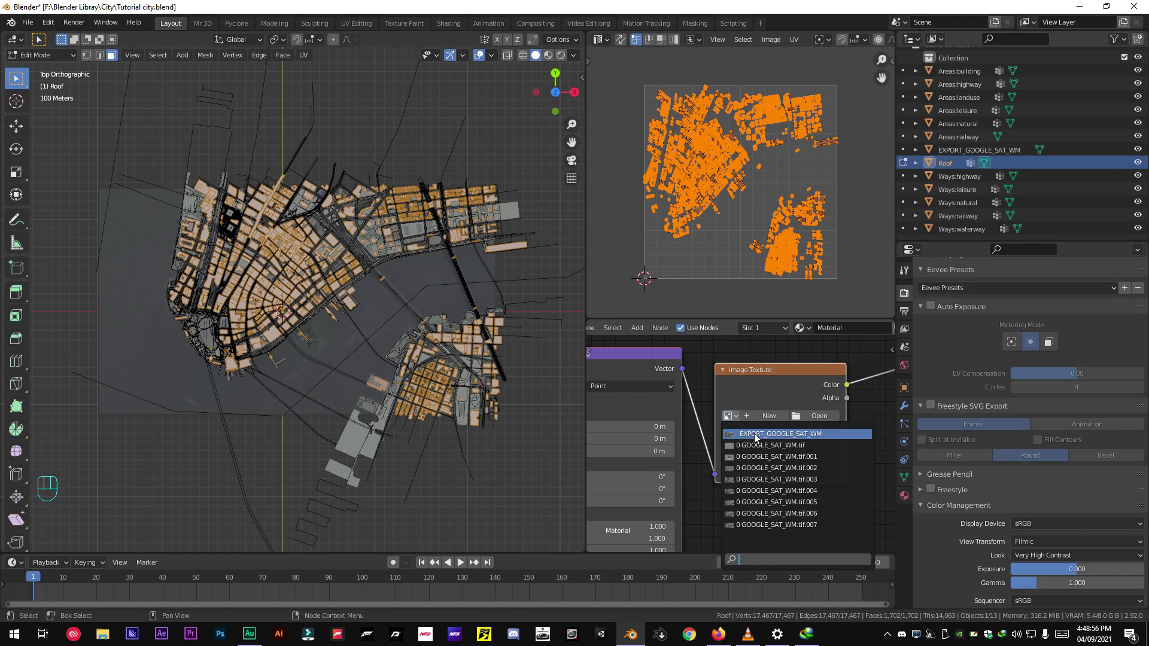
pyautogui.click(755, 434)
pyautogui.scroll(-3, 773, 196)
pyautogui.scroll(-3, 773, 195)
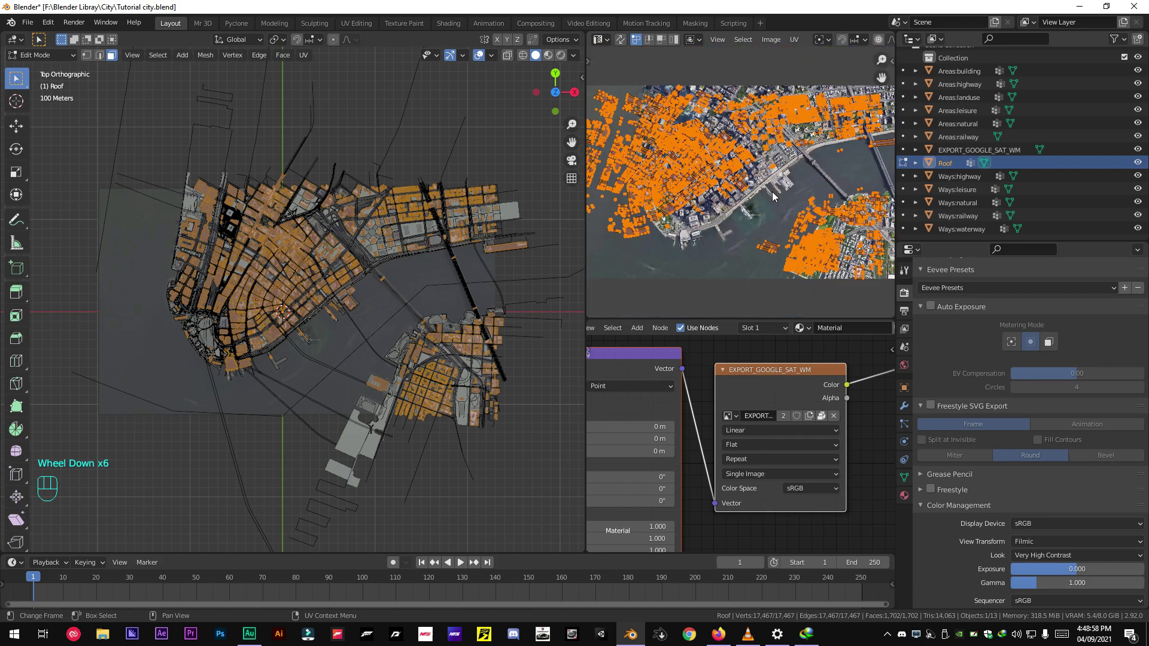
# - Frame the satellite image and move the roof UV islands over it
pyautogui.moveTo(773, 196)
pyautogui.mouseDown(button='middle')
pyautogui.moveTo(709, 188)
pyautogui.moveTo(686, 151)
pyautogui.mouseUp(button='middle')
pyautogui.scroll(3, 709, 188)
pyautogui.scroll(-4, 685, 151)
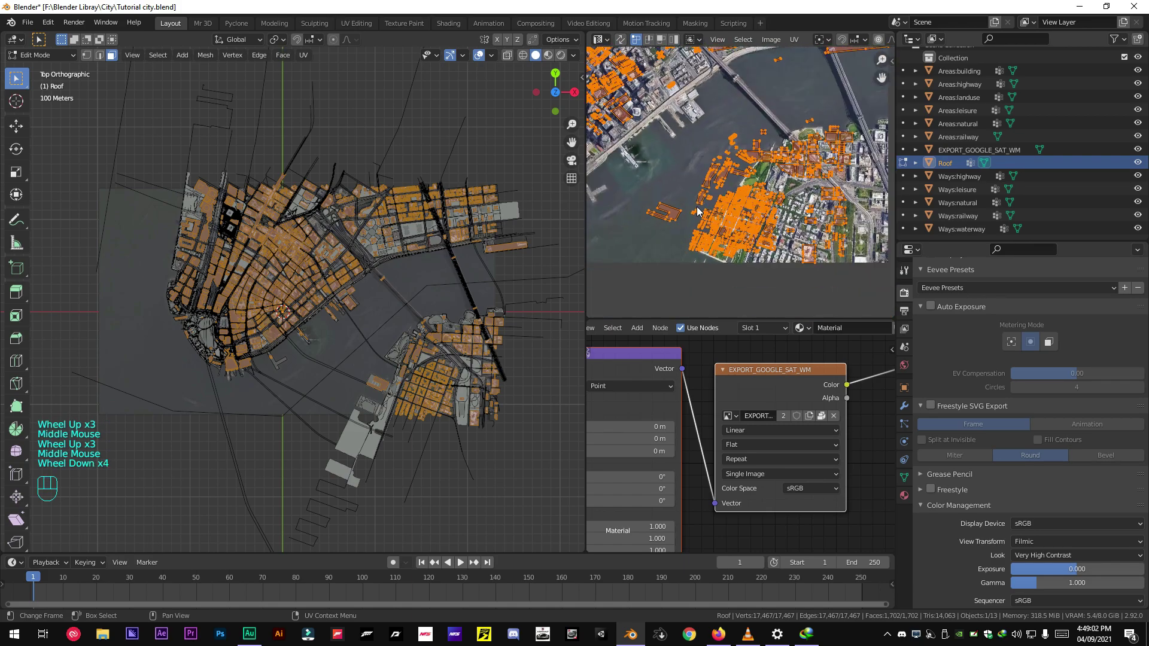
pyautogui.scroll(3, 697, 212)
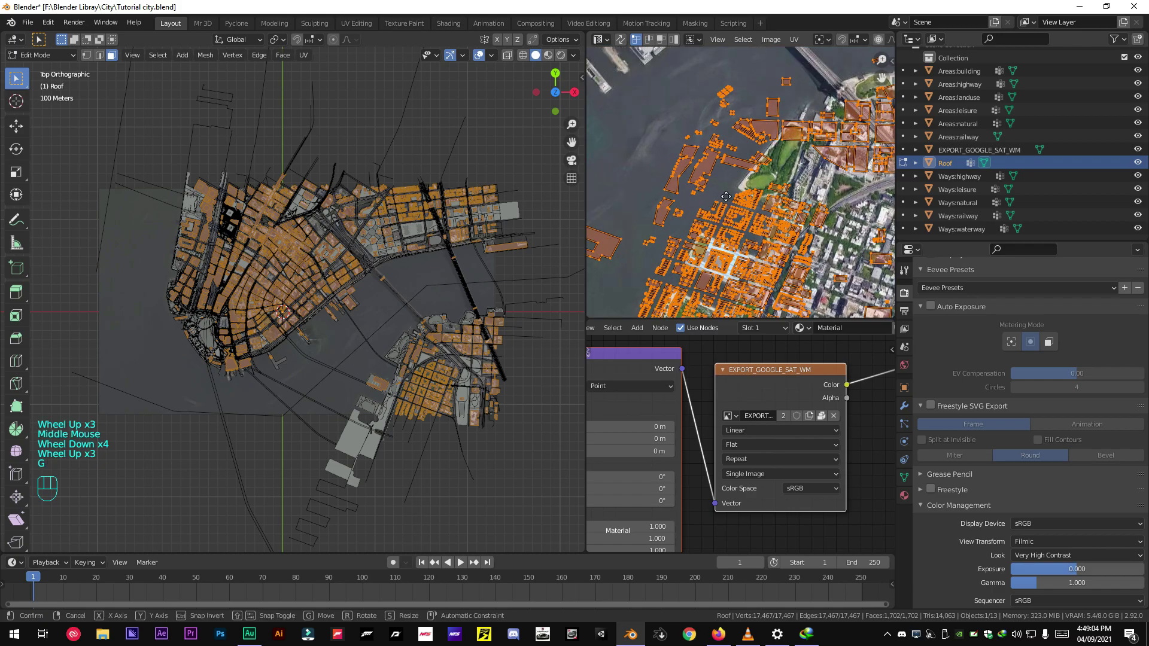
pyautogui.press('g')
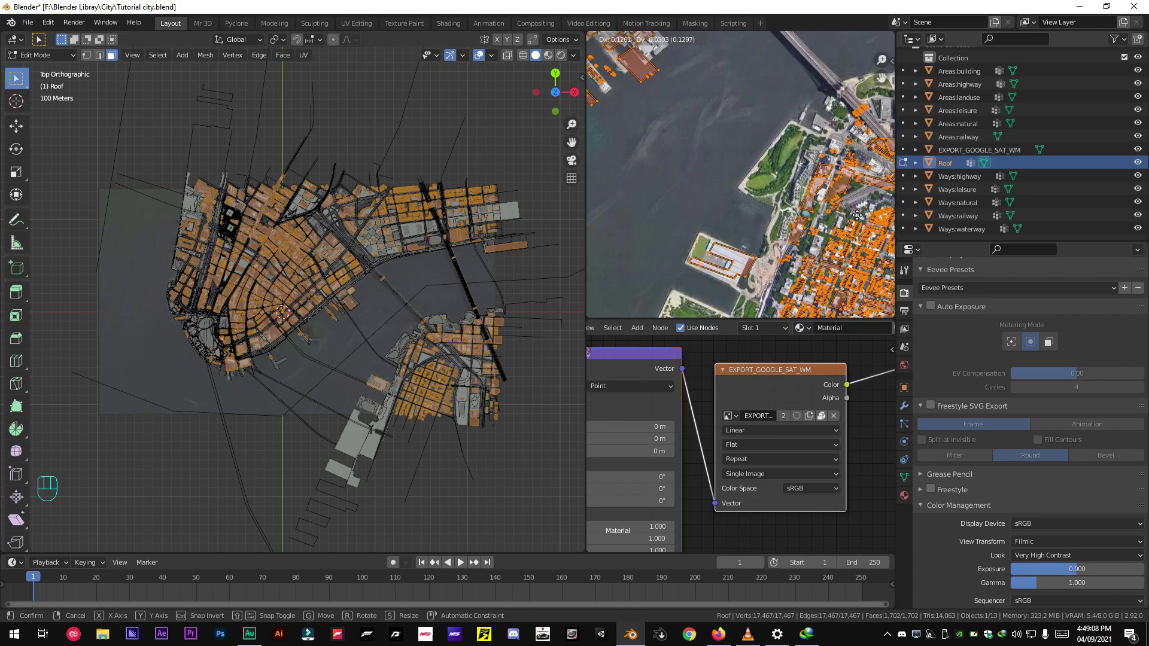
pyautogui.click(852, 214)
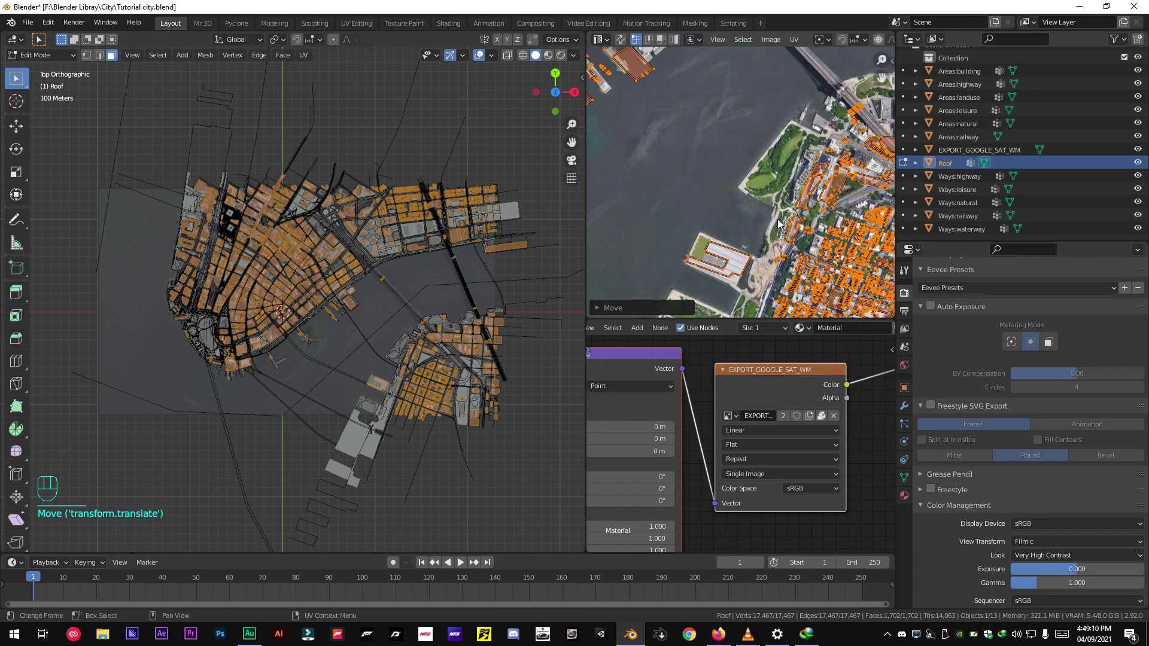
pyautogui.scroll(-3, 779, 222)
# - Set a pivot near the waterfront and rotate the roof UVs into alignment
pyautogui.moveTo(669, 167); pyautogui.dragTo(790, 251, button='middle')
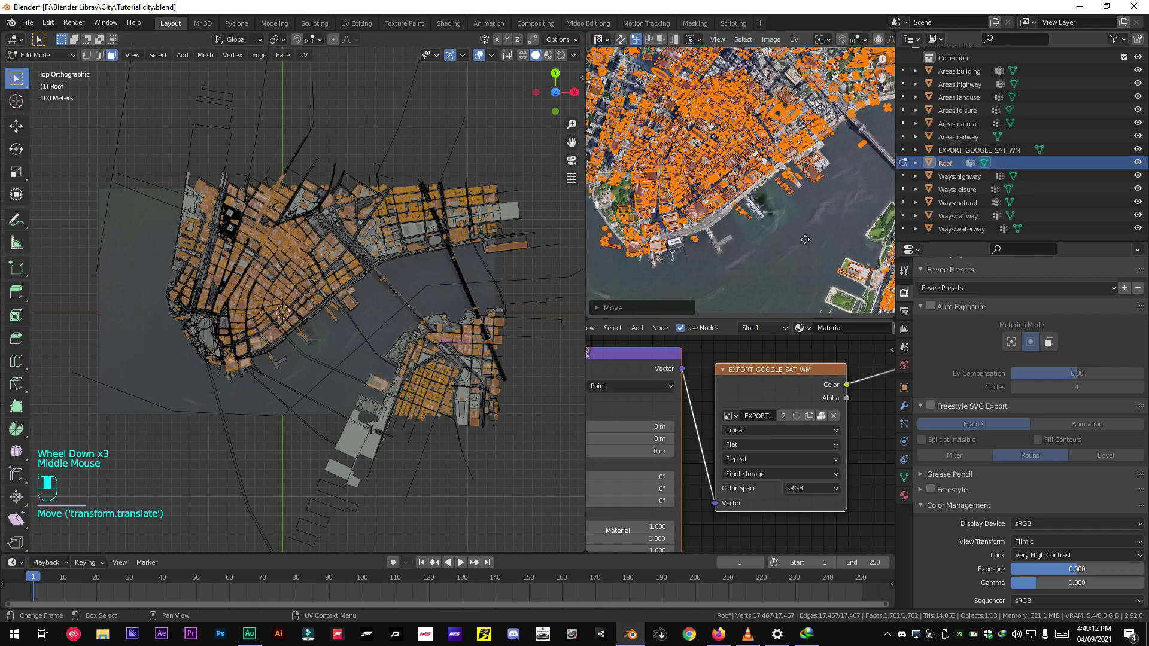
pyautogui.moveTo(647, 134)
pyautogui.mouseDown(button='middle')
pyautogui.moveTo(726, 191)
pyautogui.moveTo(700, 171)
pyautogui.moveTo(725, 222)
pyautogui.moveTo(757, 217)
pyautogui.mouseUp(button='middle')
pyautogui.scroll(-1, 701, 171)
pyautogui.scroll(4, 745, 225)
pyautogui.scroll(-2, 754, 219)
pyautogui.keyDown('shift'); pyautogui.rightClick(753, 209); pyautogui.keyUp('shift')
pyautogui.click(755, 210)
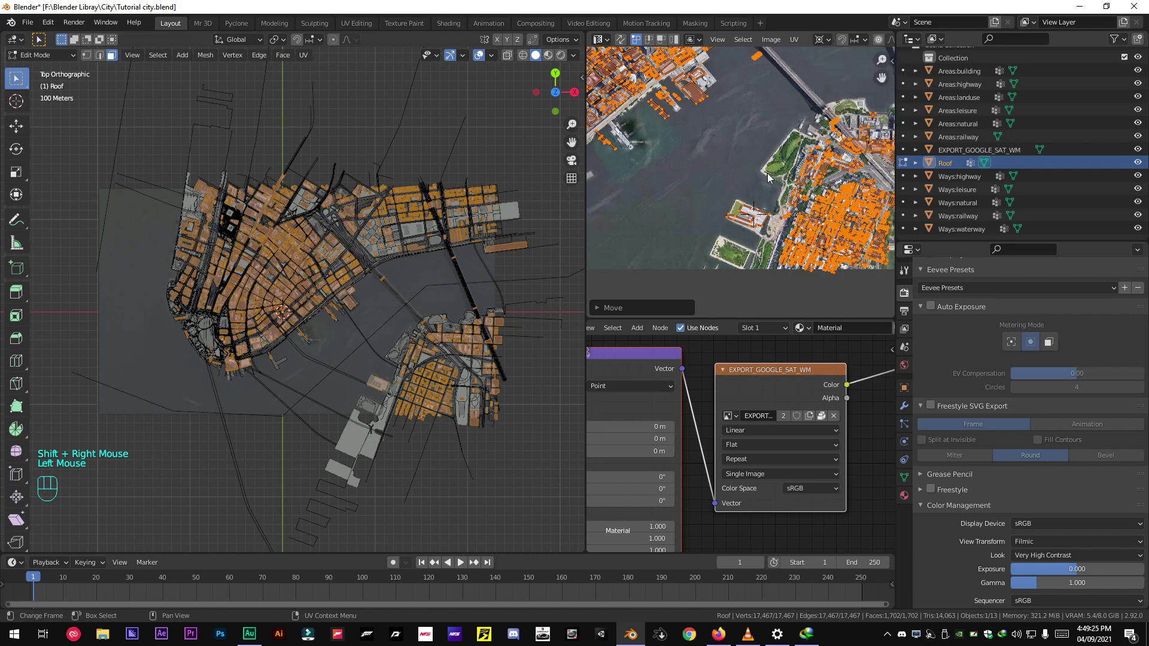
pyautogui.press('t')
pyautogui.press('t')
pyautogui.press('r')
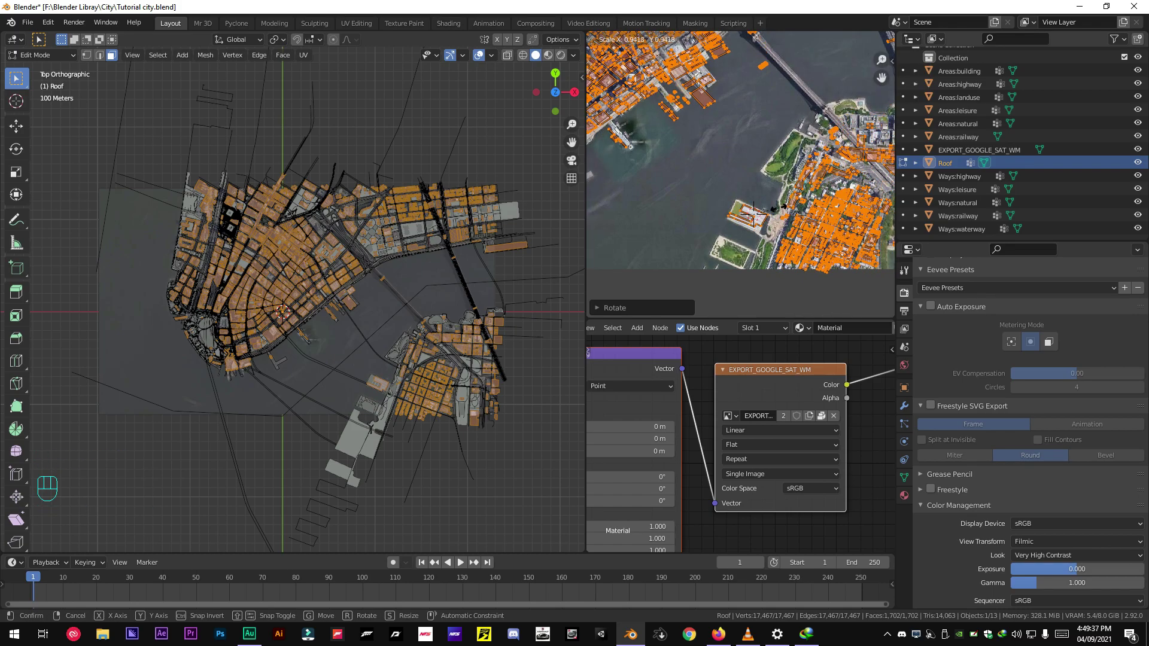
pyautogui.click(776, 209)
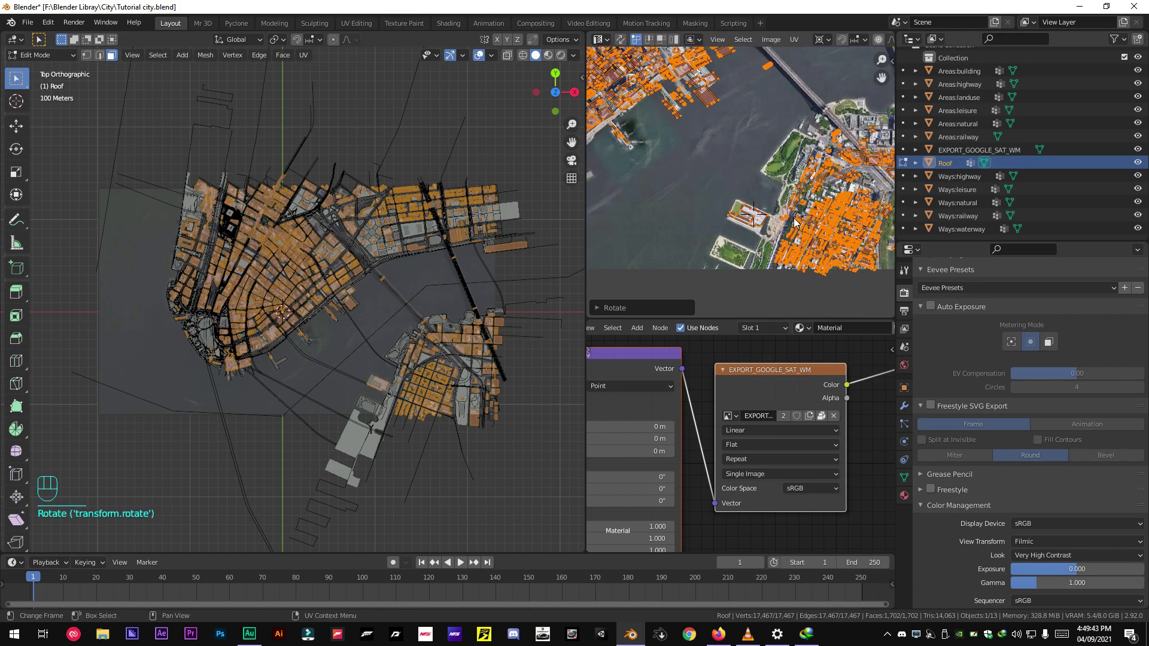
pyautogui.press('h')
pyautogui.hotkey('ctrl', 'z')
pyautogui.scroll(-1, 538, 233)
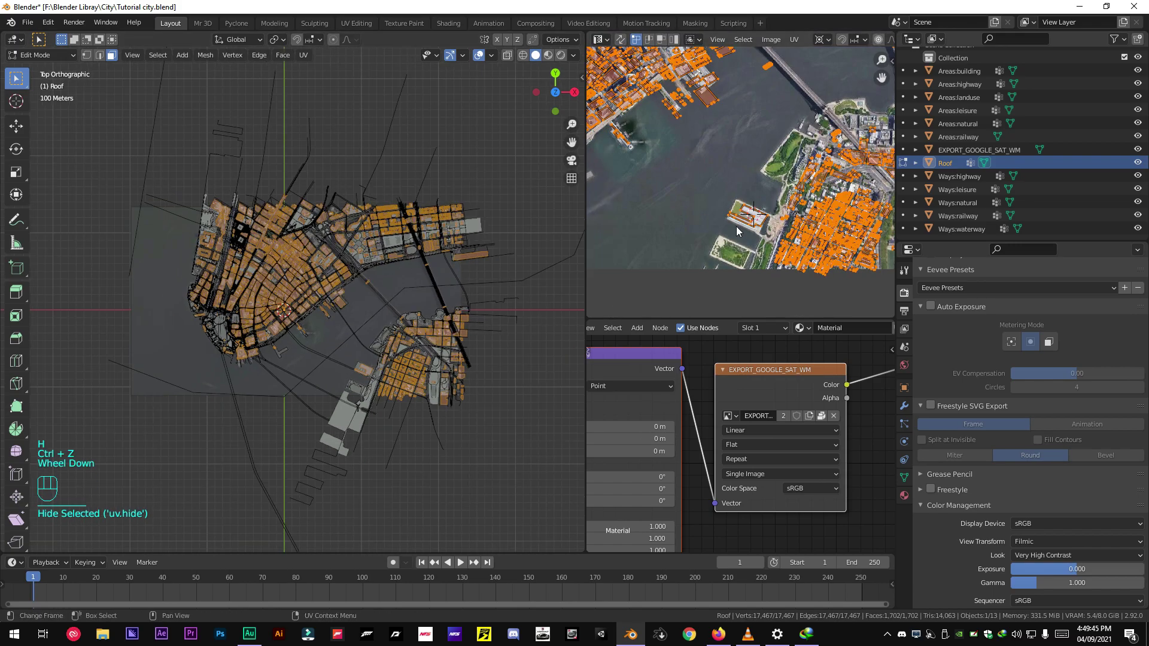
pyautogui.scroll(-4, 737, 233)
pyautogui.moveTo(736, 231); pyautogui.dragTo(718, 179, button='middle')
pyautogui.scroll(1, 719, 180)
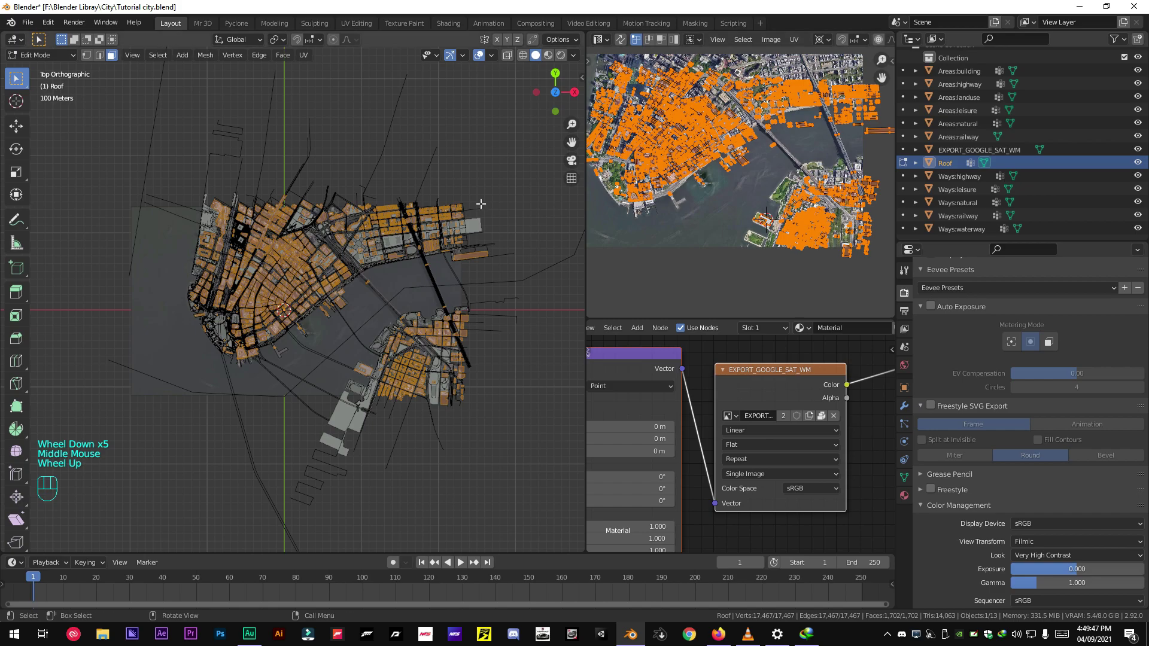
# - Return Roof to Object Mode, then select Areas:building and switch its mode
pyautogui.press('Tab')
pyautogui.press('Tab')
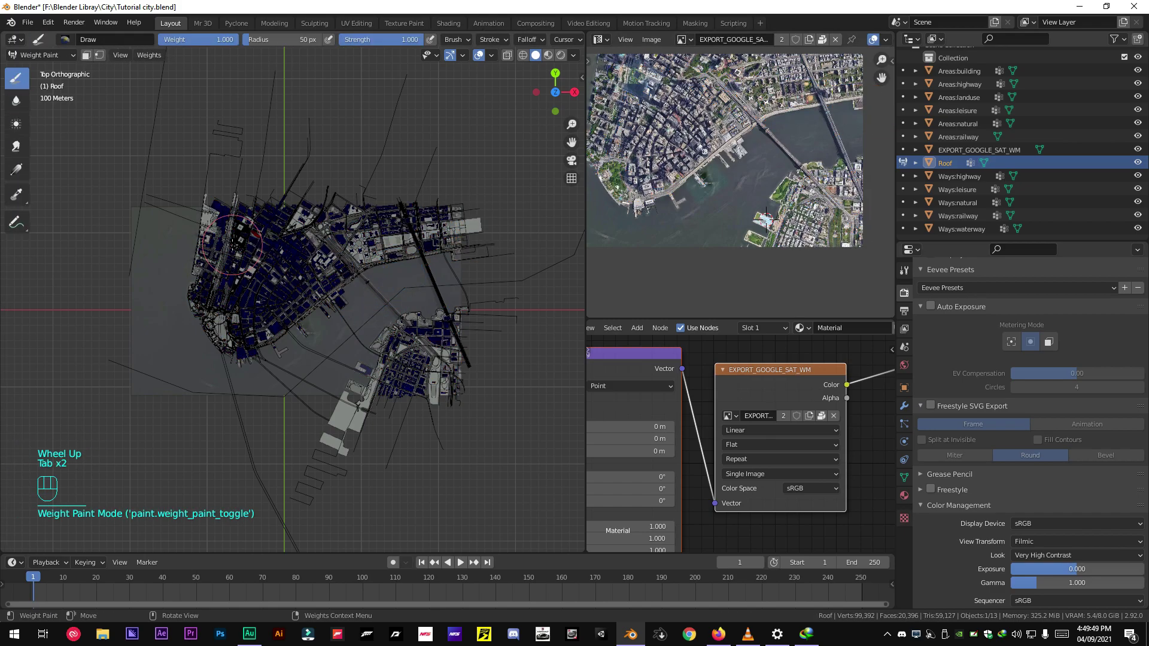
pyautogui.scroll(2, 232, 244)
pyautogui.moveTo(233, 244); pyautogui.dragTo(346, 264, button='middle')
pyautogui.press('Tab')
pyautogui.scroll(3, 346, 265)
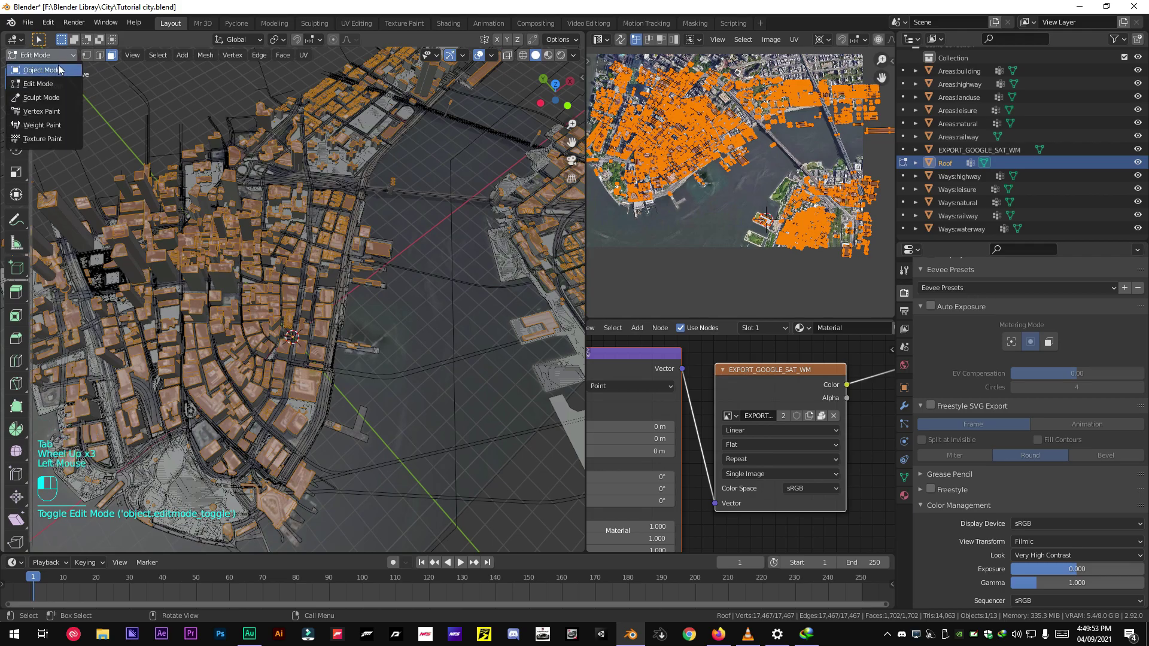
pyautogui.moveTo(41, 55); pyautogui.dragTo(36, 68)
pyautogui.scroll(-4, 393, 354)
pyautogui.scroll(3, 286, 316)
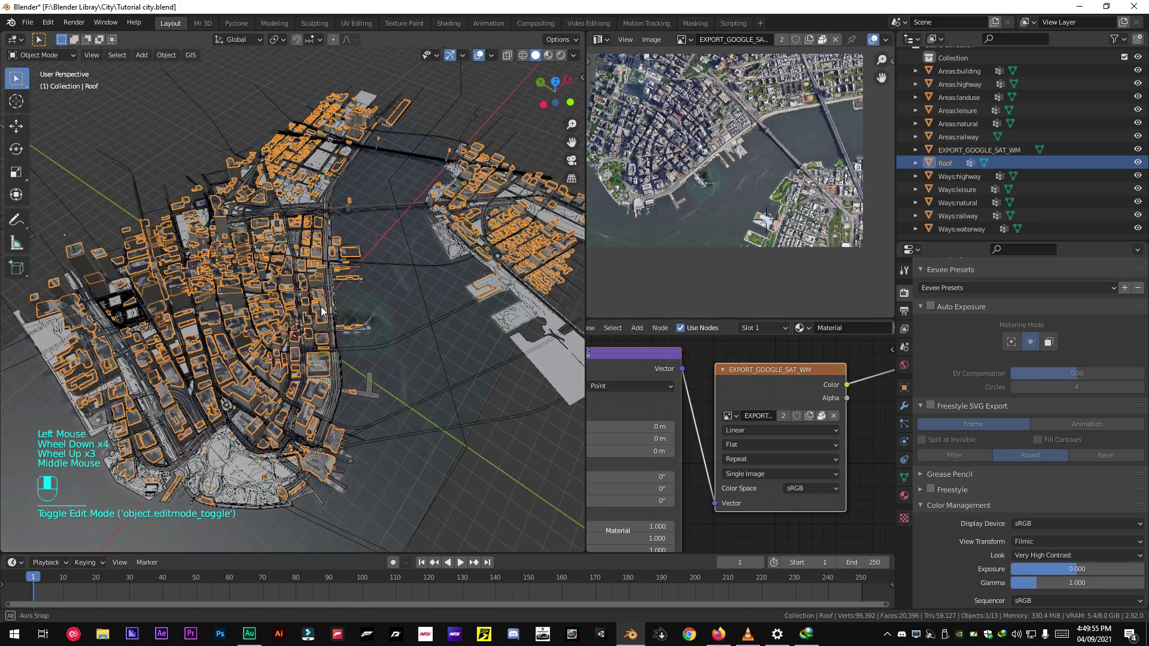
pyautogui.moveTo(286, 316); pyautogui.dragTo(364, 355, button='middle')
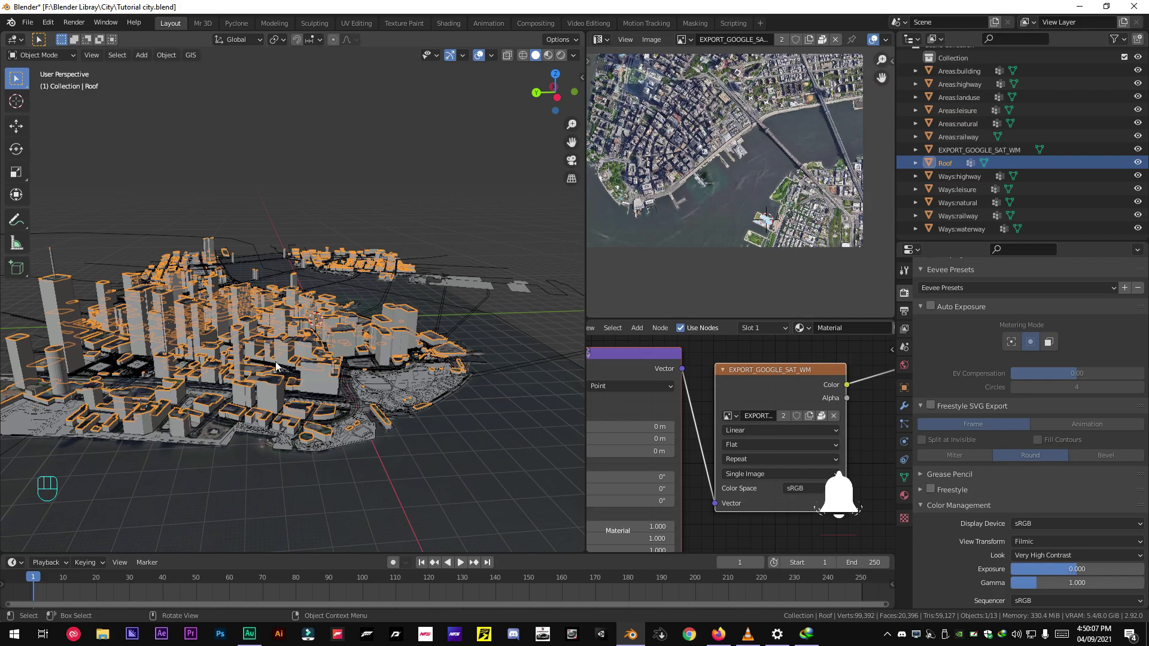
pyautogui.scroll(3, 276, 365)
pyautogui.moveTo(275, 365)
pyautogui.mouseDown(button='middle')
pyautogui.moveTo(199, 286)
pyautogui.moveTo(229, 294)
pyautogui.moveTo(341, 266)
pyautogui.mouseUp(button='middle')
pyautogui.click(200, 285)
pyautogui.scroll(1, 216, 289)
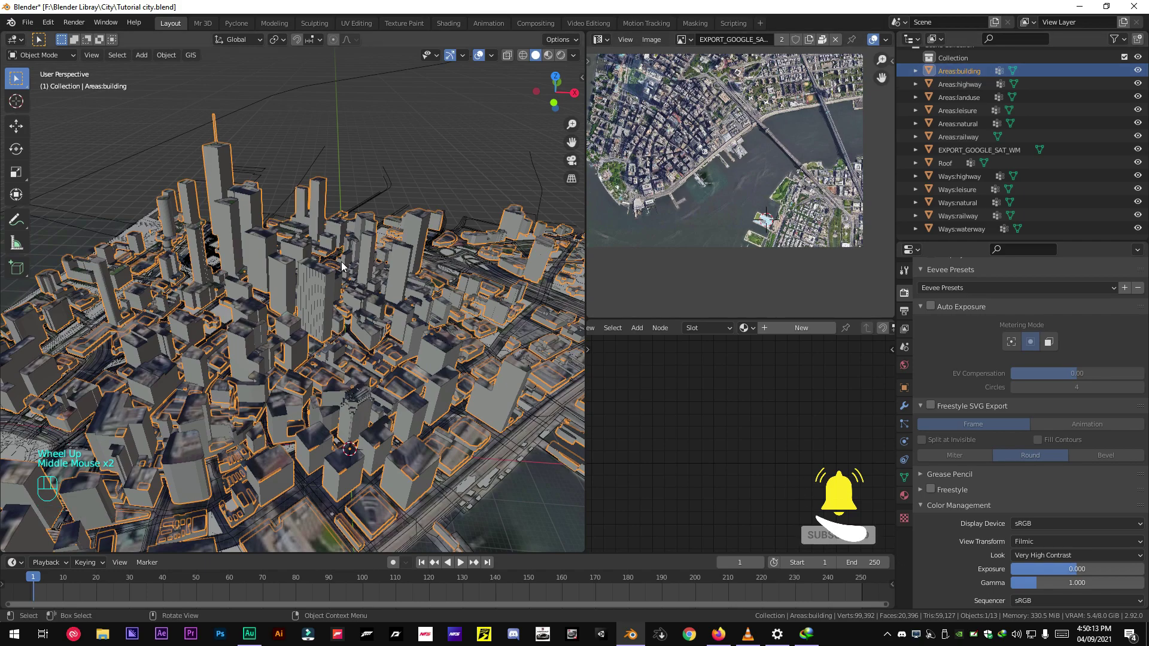
pyautogui.hotkey('ctrl', 'Tab')
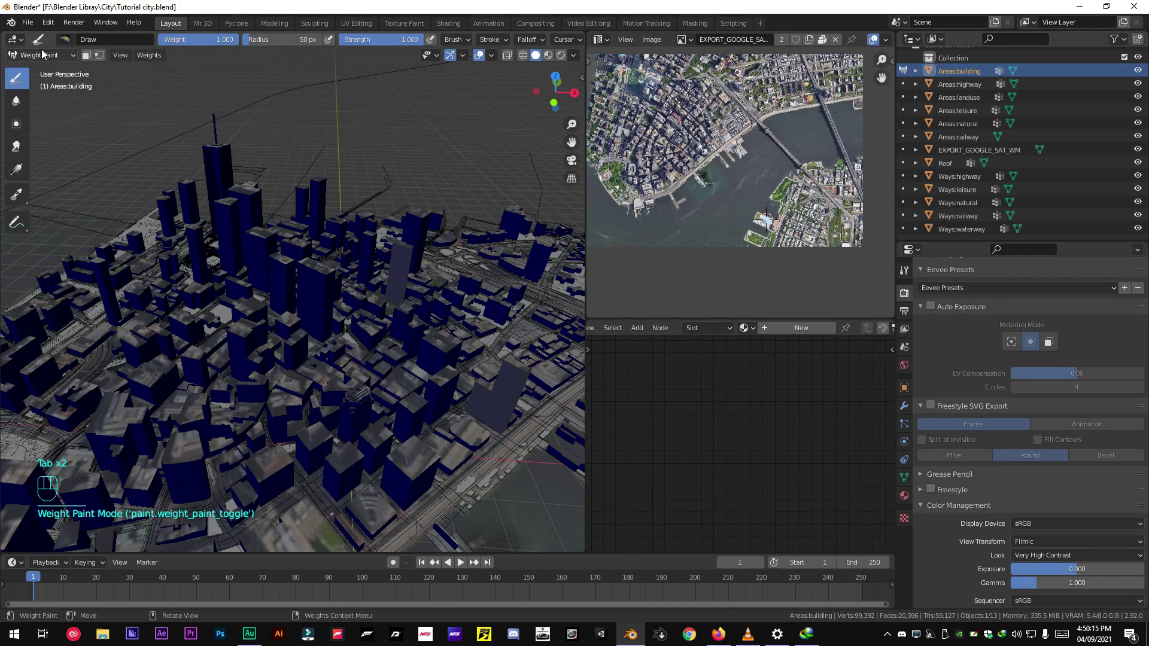
# - Put Areas:building in Edit Mode from the mode menu and select all its faces
pyautogui.click(42, 52)
pyautogui.click(40, 85)
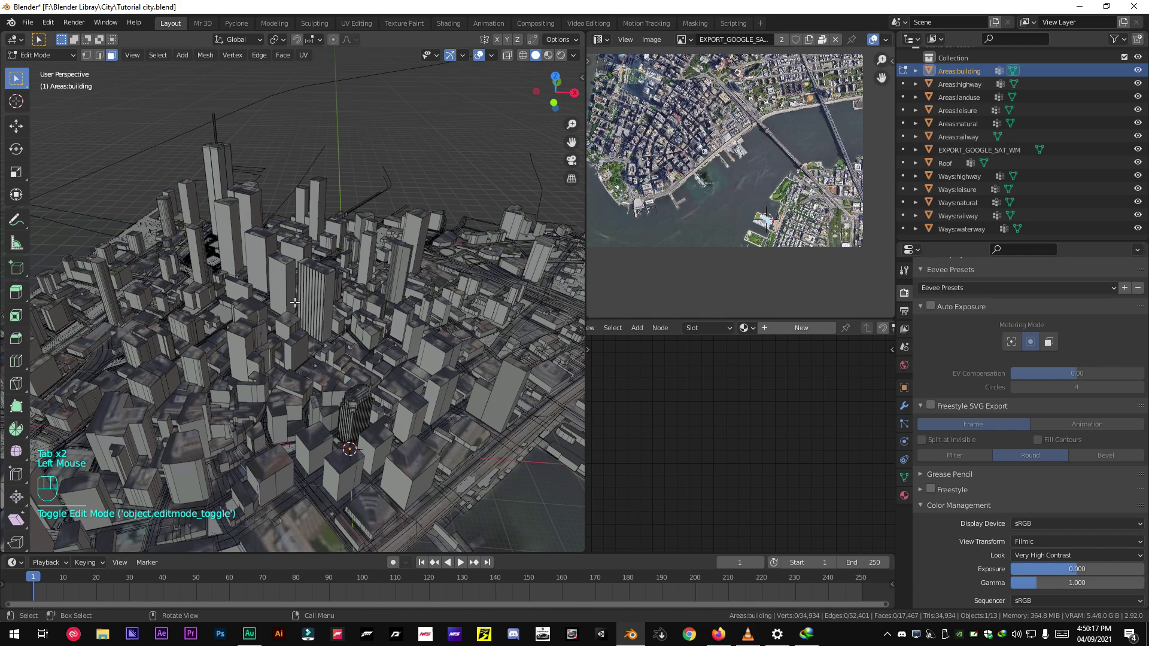
pyautogui.moveTo(293, 302)
pyautogui.mouseDown(button='middle')
pyautogui.moveTo(302, 289)
pyautogui.moveTo(307, 323)
pyautogui.mouseUp(button='middle')
pyautogui.scroll(2, 301, 289)
pyautogui.moveTo(307, 324); pyautogui.dragTo(309, 335, button='middle')
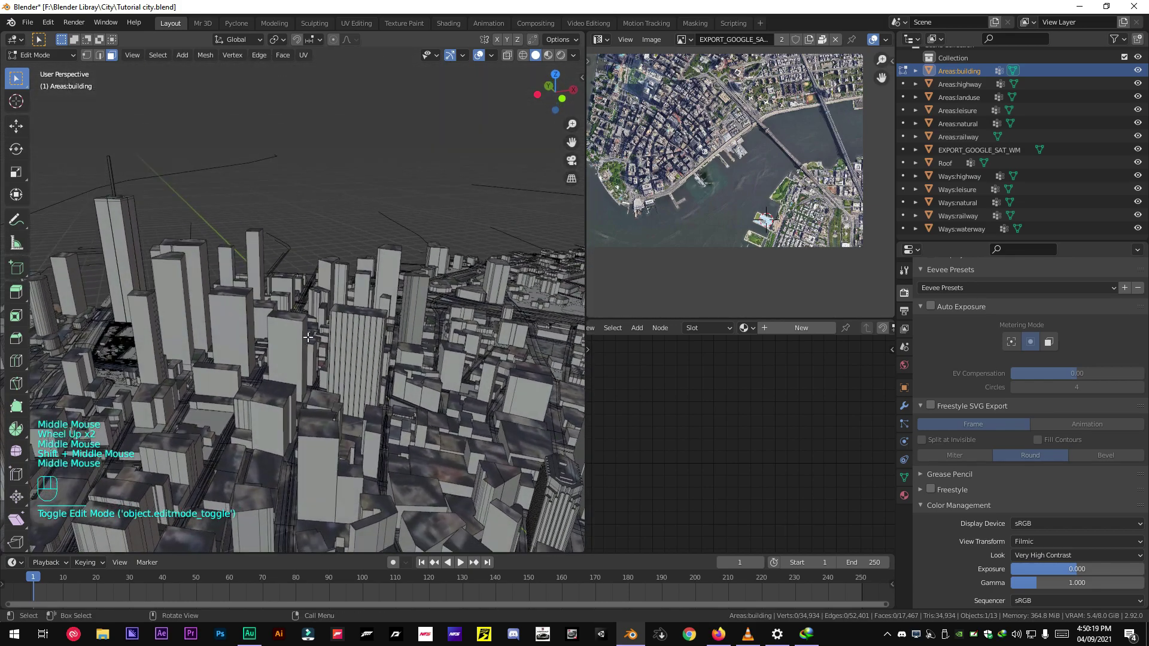
pyautogui.press('a')
pyautogui.scroll(-6, 308, 336)
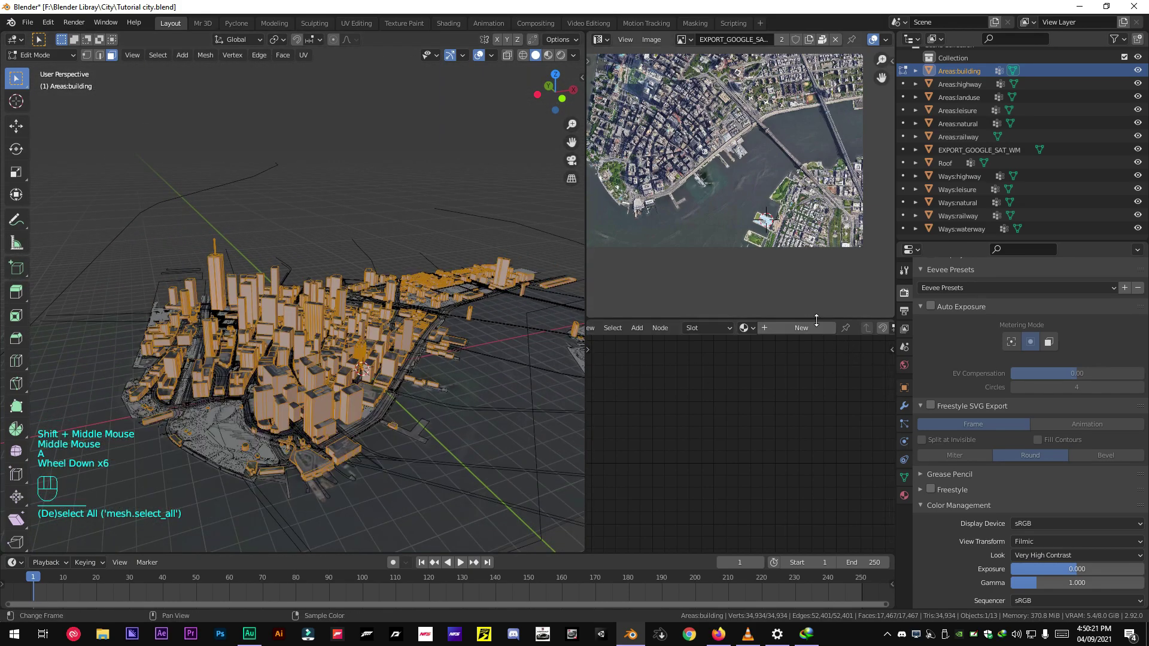
# - Add a second material slot to the buildings with a new Material.002 beside Default
pyautogui.click(903, 495)
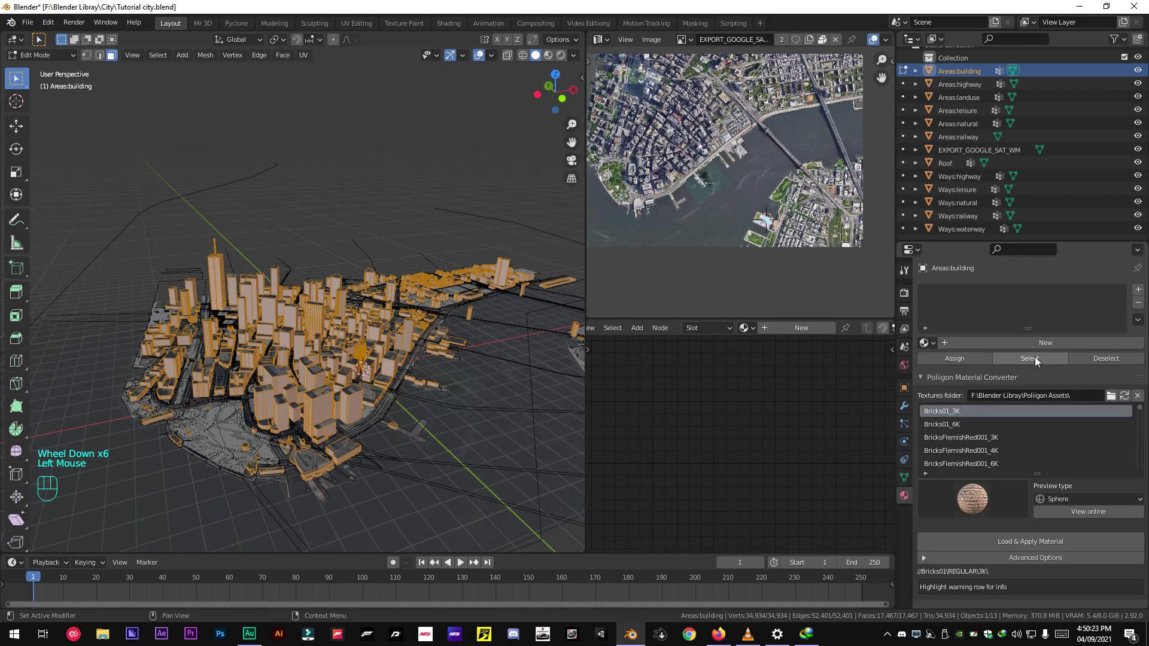
pyautogui.click(1035, 341)
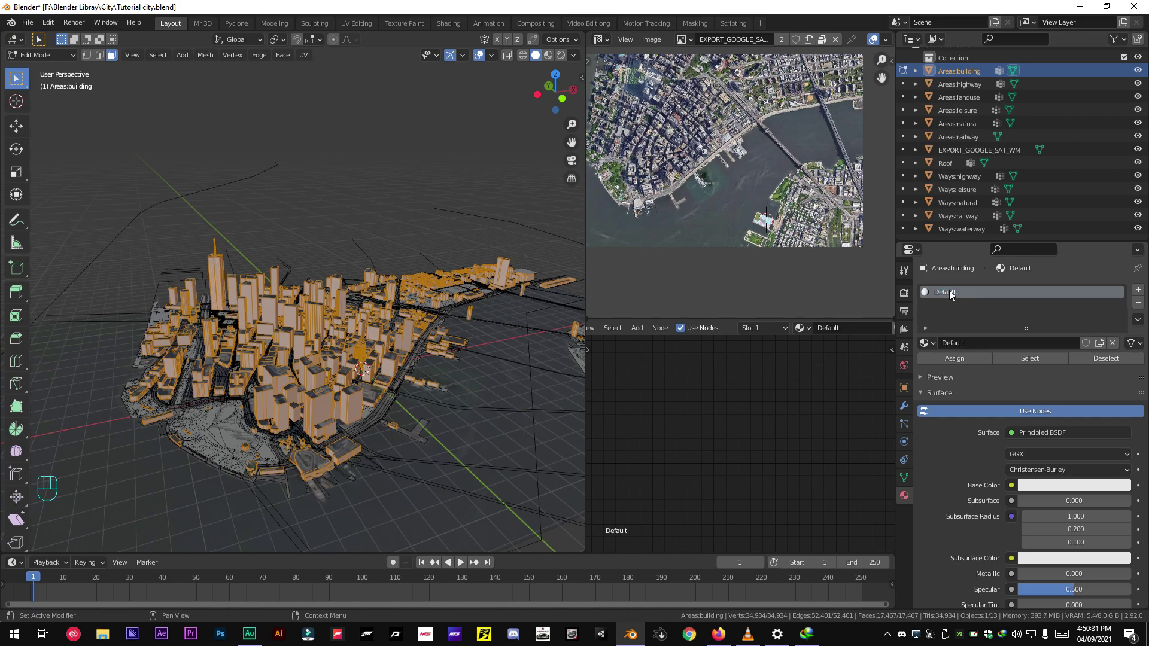
pyautogui.click(1139, 290)
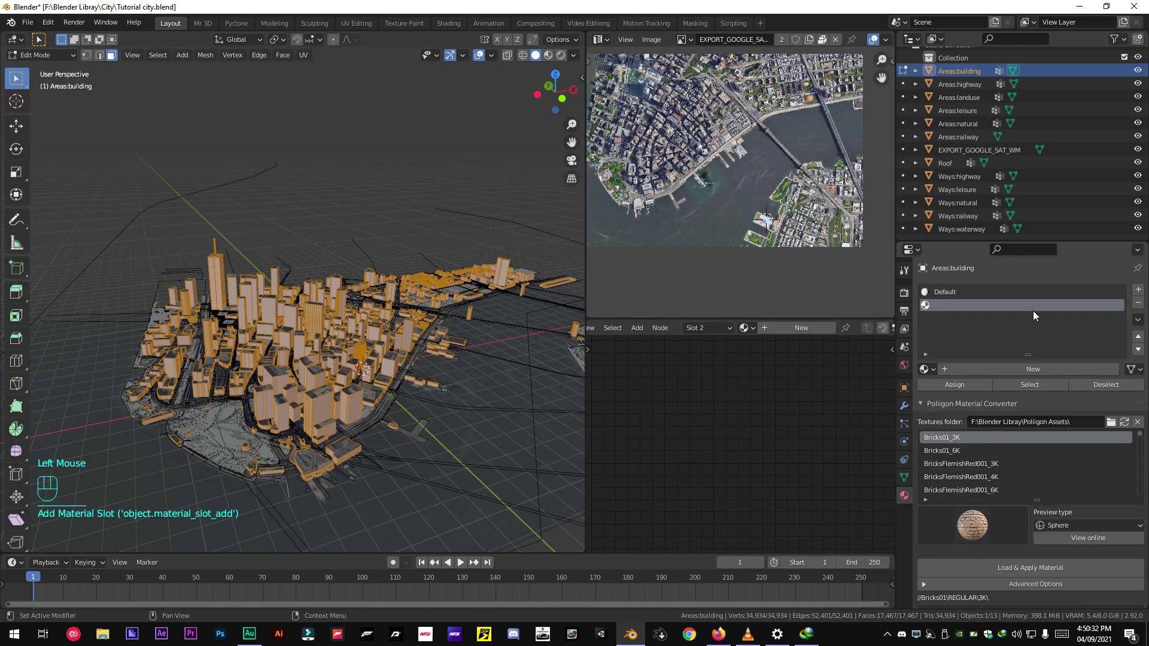
pyautogui.click(1000, 370)
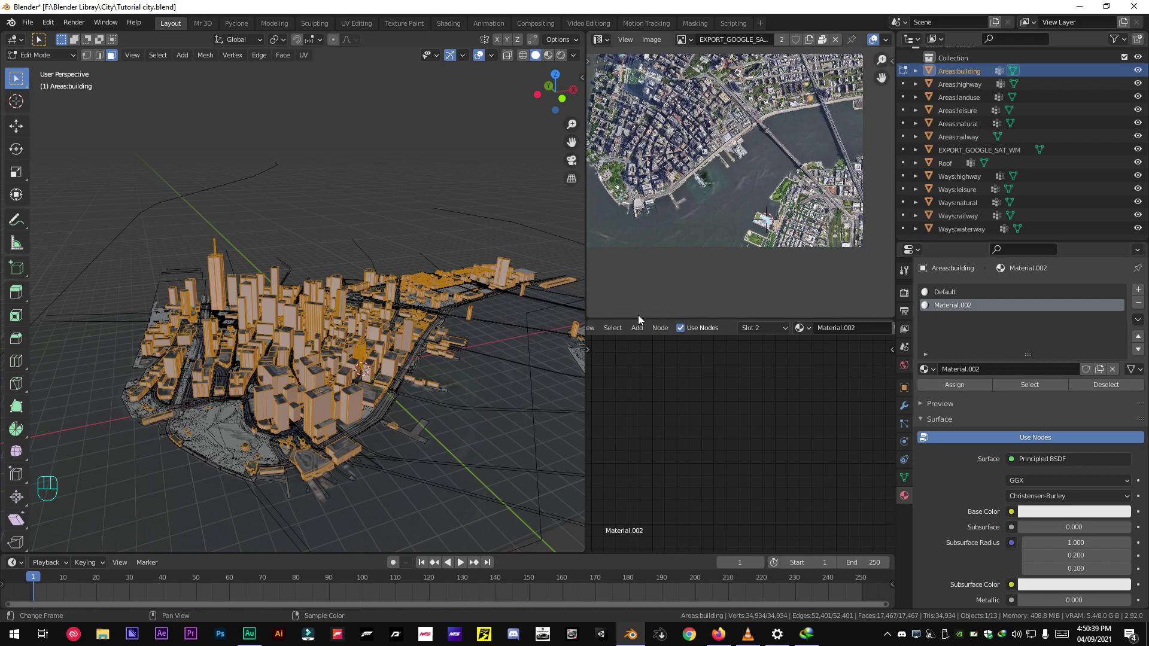
pyautogui.scroll(-4, 756, 433)
pyautogui.moveTo(756, 434)
pyautogui.mouseDown(button='middle')
pyautogui.moveTo(671, 402)
pyautogui.moveTo(719, 397)
pyautogui.mouseUp(button='middle')
# - Attach Image Texture and Mapping nodes to Material.002's Principled BSDF Base Color with Ctrl+T, and arrange them
pyautogui.click(705, 407)
pyautogui.moveTo(718, 397); pyautogui.dragTo(720, 393)
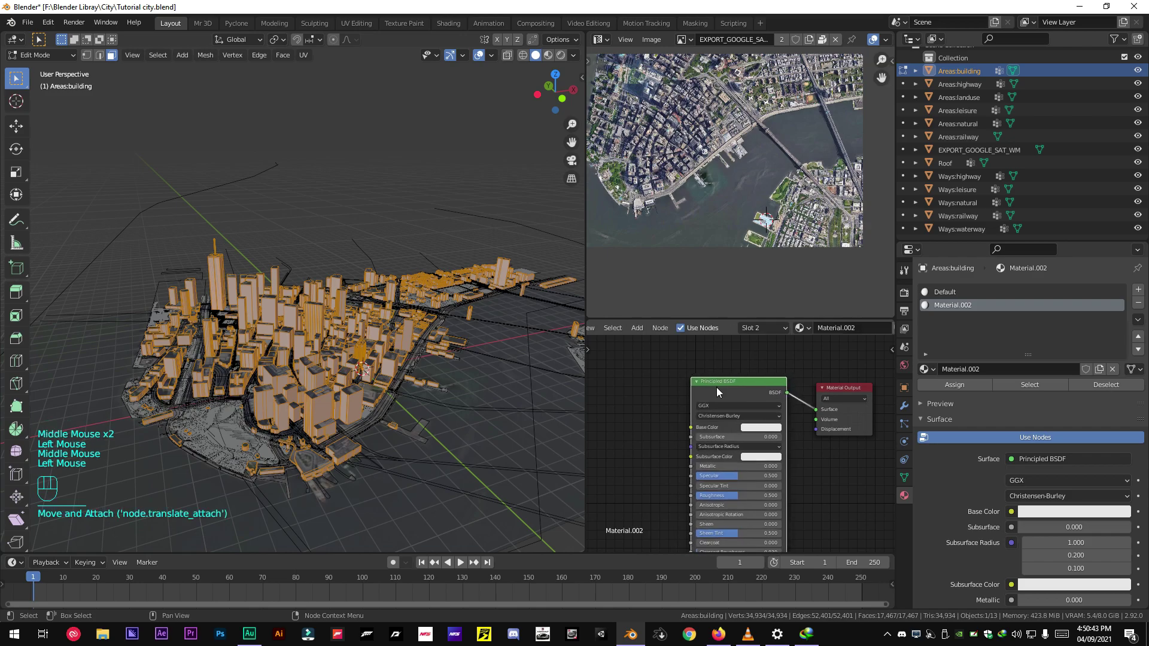
pyautogui.moveTo(721, 393); pyautogui.dragTo(765, 407, button='middle')
pyautogui.hotkey('ctrl', 't')
pyautogui.scroll(2, 764, 407)
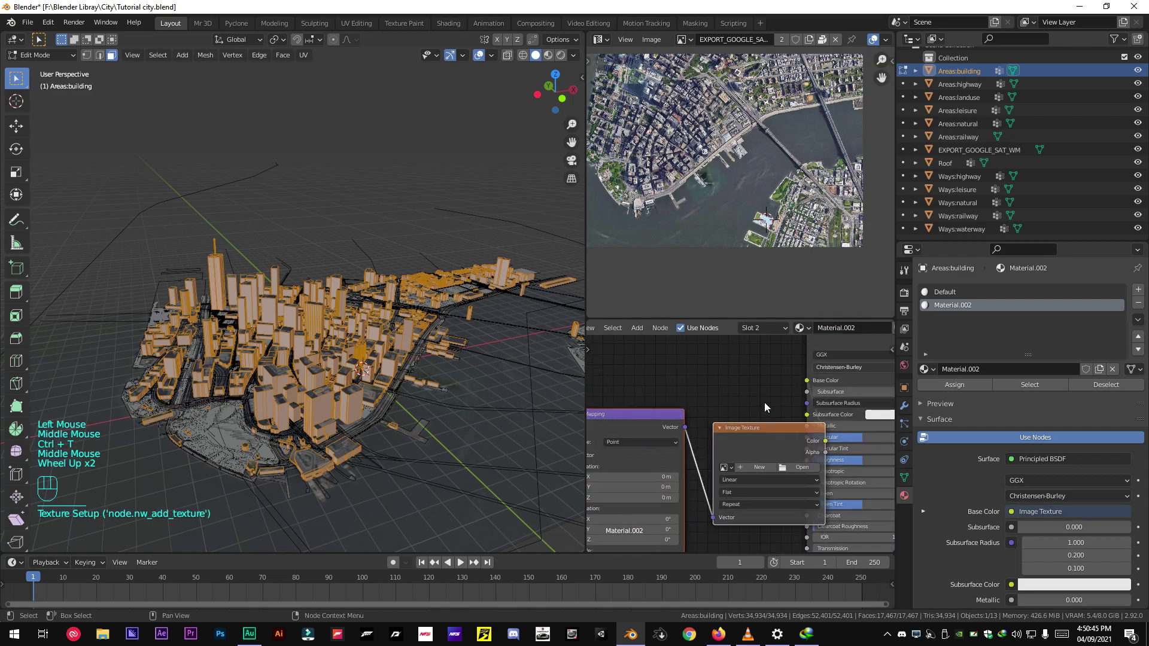
pyautogui.moveTo(750, 439); pyautogui.dragTo(709, 384)
pyautogui.moveTo(708, 385)
pyautogui.mouseDown(button='middle')
pyautogui.moveTo(718, 396)
pyautogui.moveTo(704, 422)
pyautogui.moveTo(739, 406)
pyautogui.mouseUp(button='middle')
pyautogui.click(723, 405)
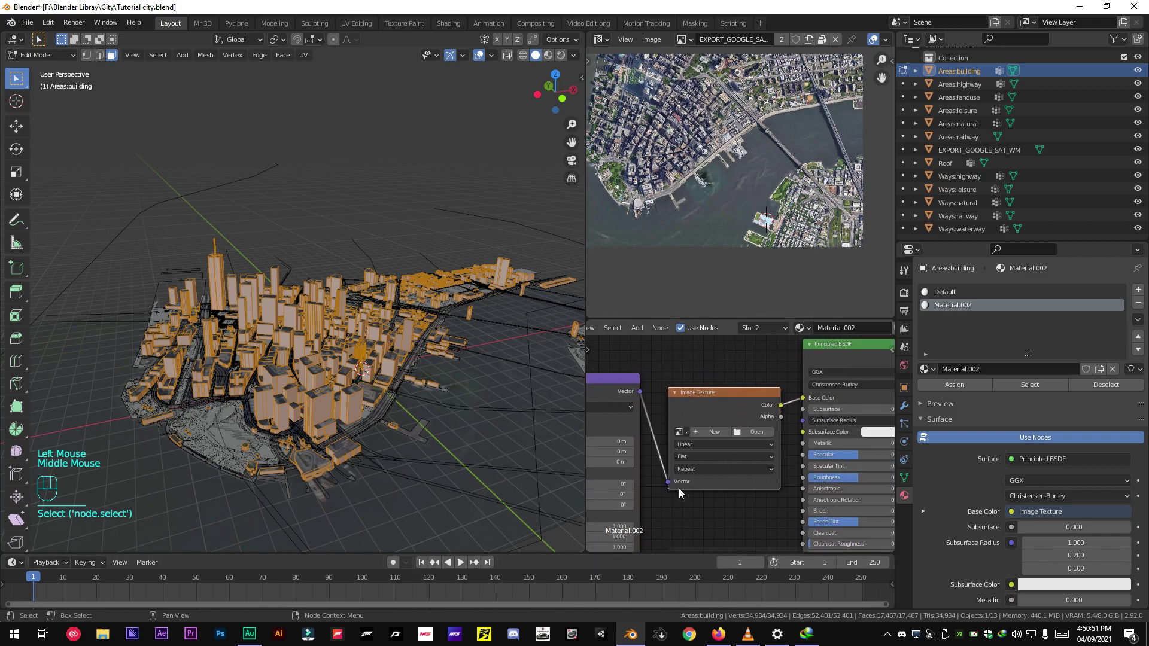
# - Browse the Textures.com High Rise and Tall Building facade pages, then return to Blender
pyautogui.click(718, 634)
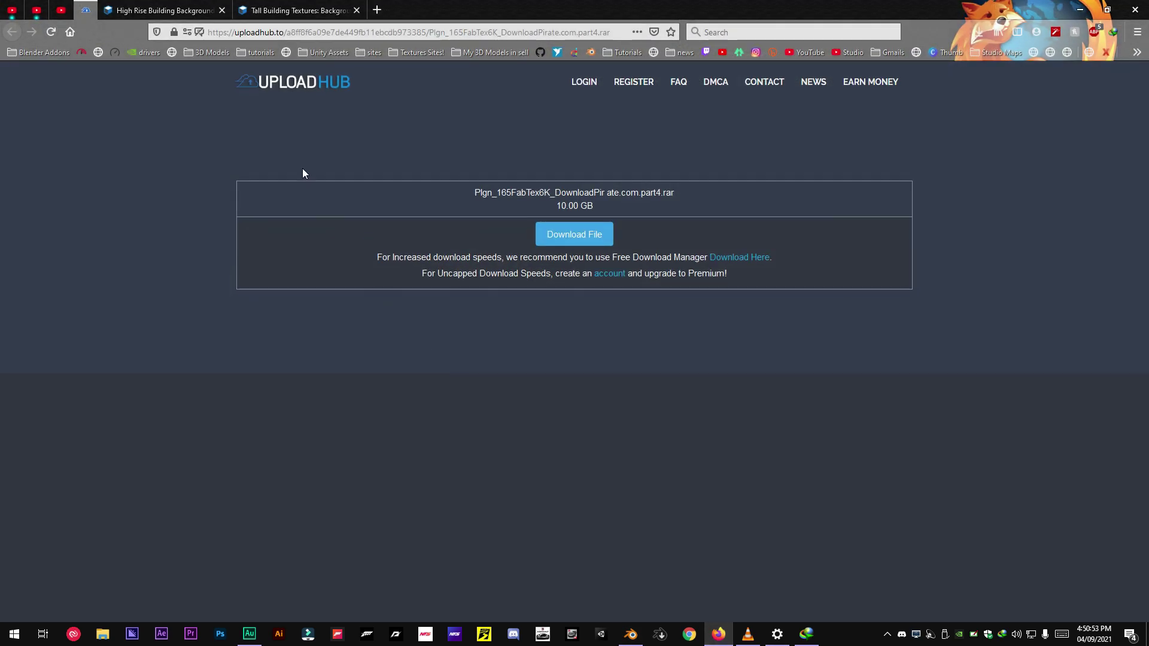
pyautogui.click(199, 7)
pyautogui.scroll(2, 377, 269)
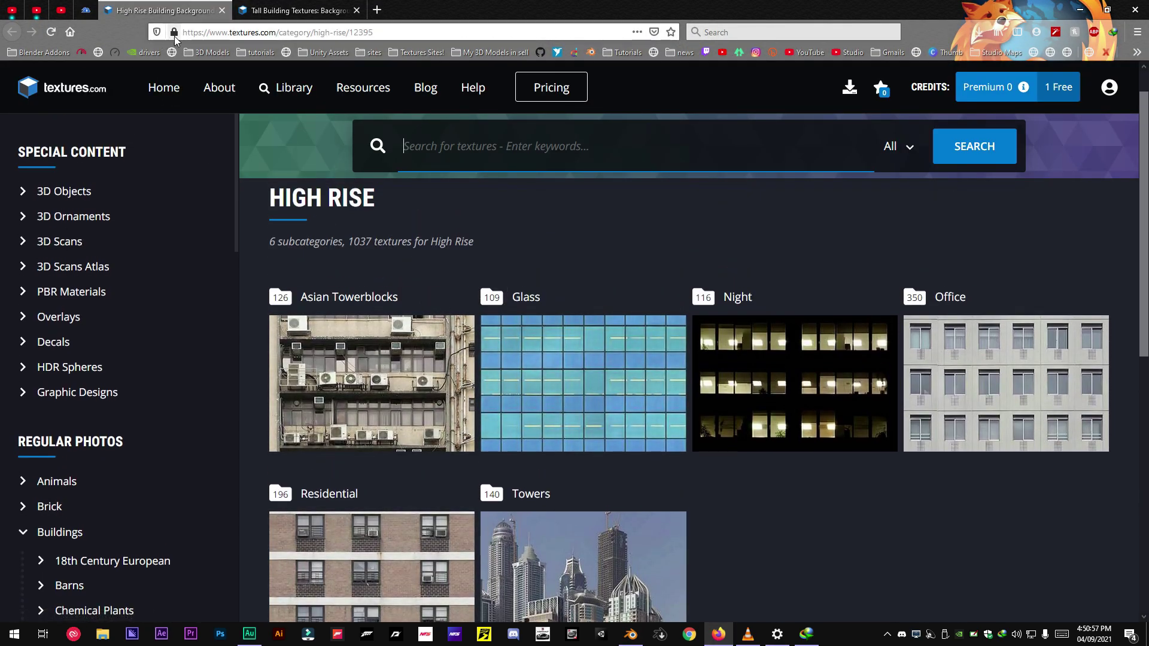
pyautogui.click(202, 33)
pyautogui.click(791, 260)
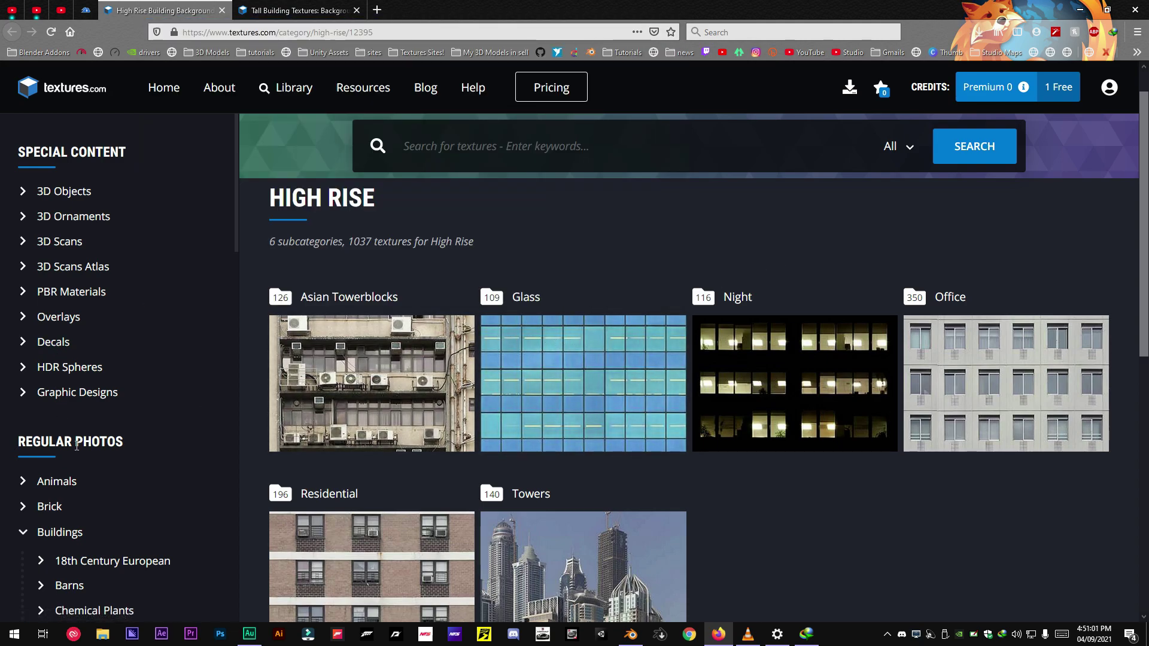
pyautogui.scroll(-2, 41, 505)
pyautogui.scroll(3, 437, 368)
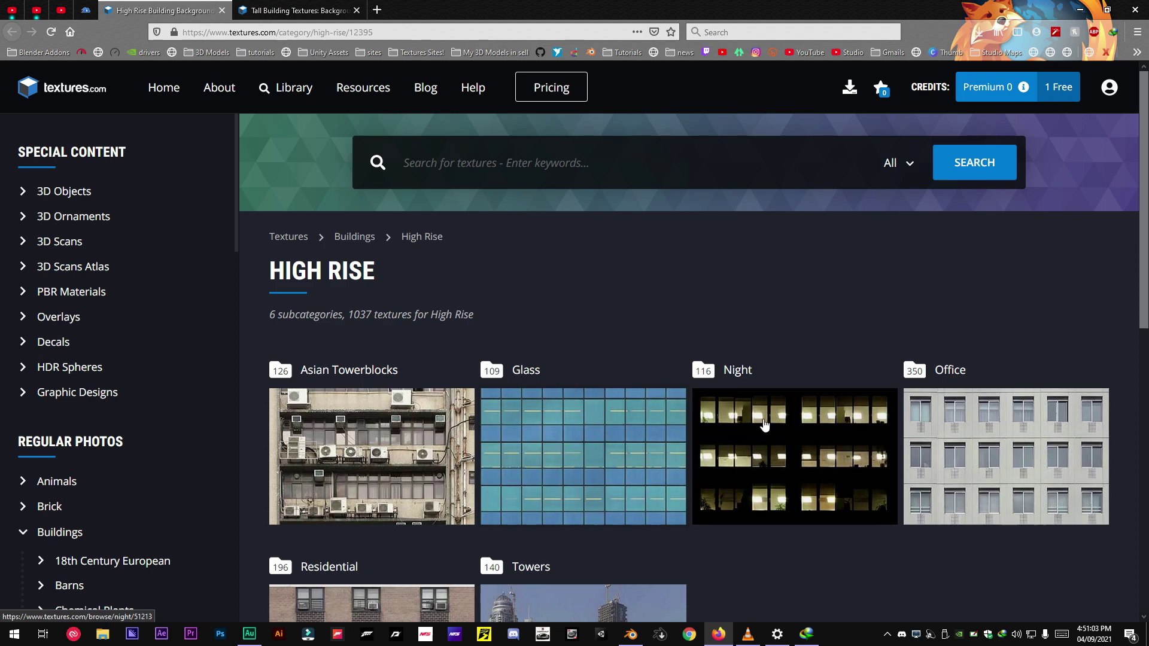
pyautogui.scroll(-2, 959, 432)
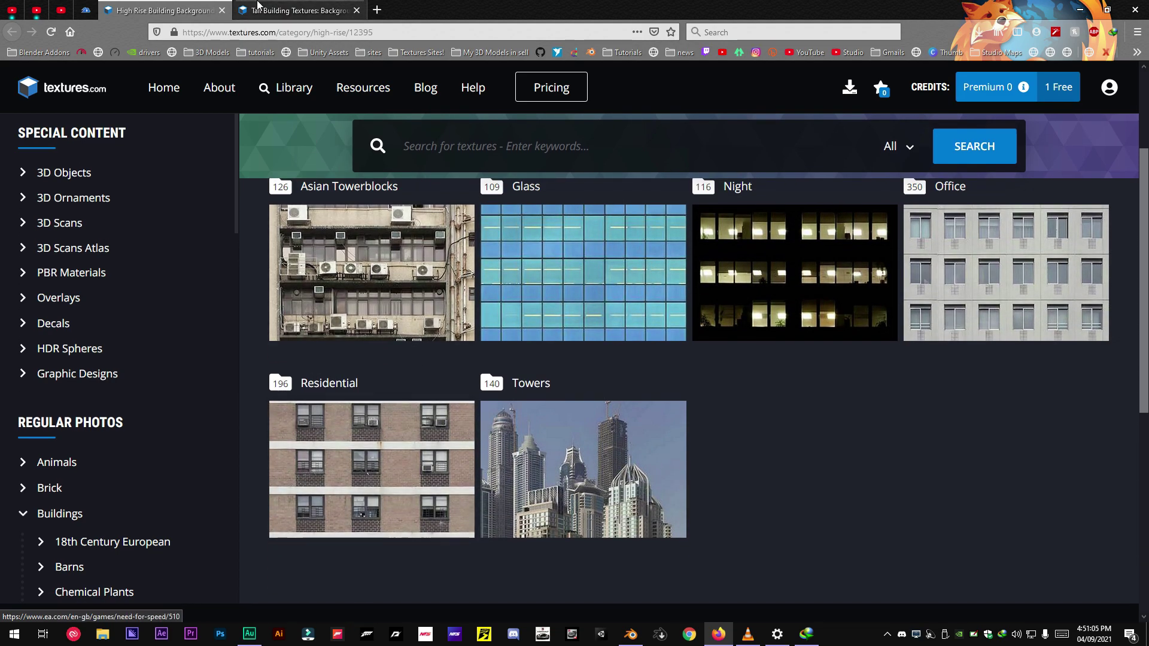
pyautogui.hotkey('ctrl', 'Tab')
pyautogui.scroll(4, 398, 392)
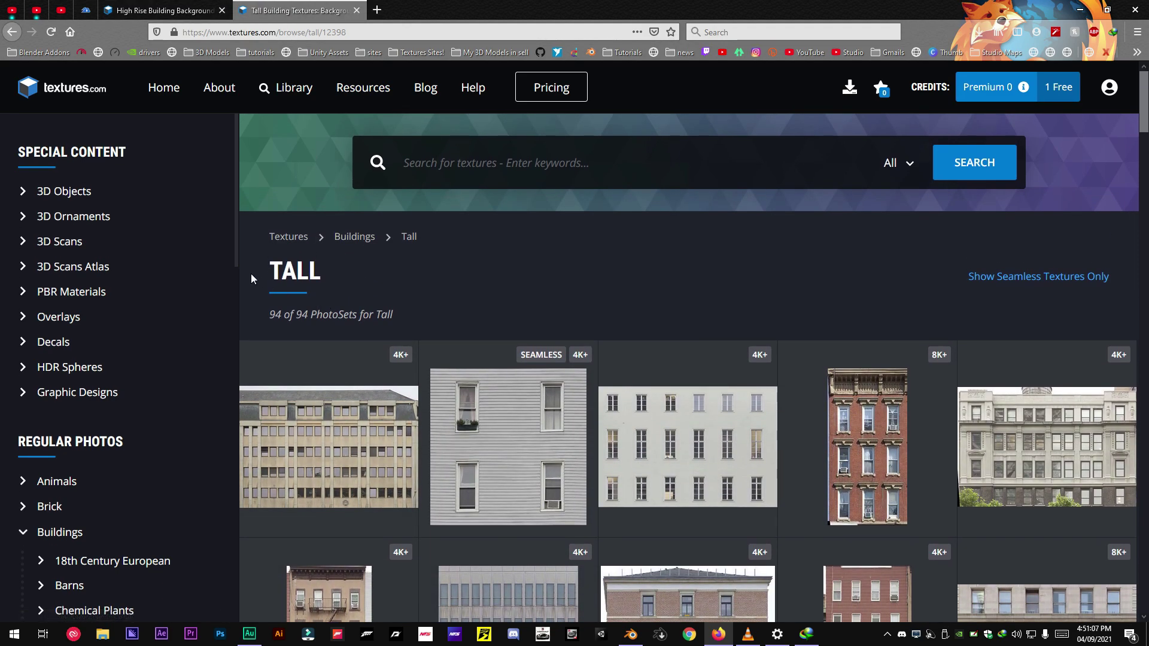
pyautogui.moveTo(251, 274); pyautogui.dragTo(322, 283)
pyautogui.click(530, 300)
pyautogui.scroll(-3, 530, 300)
pyautogui.scroll(-3, 575, 341)
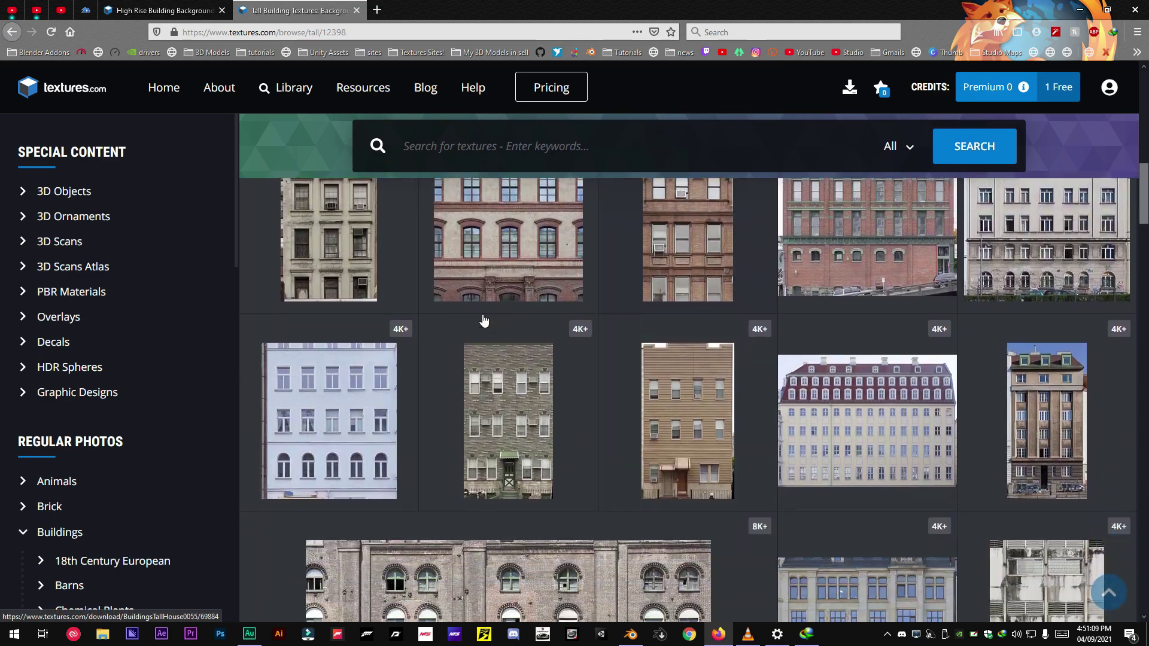
pyautogui.scroll(-3, 633, 398)
pyautogui.scroll(3, 577, 482)
pyautogui.scroll(3, 577, 482)
pyautogui.scroll(3, 808, 270)
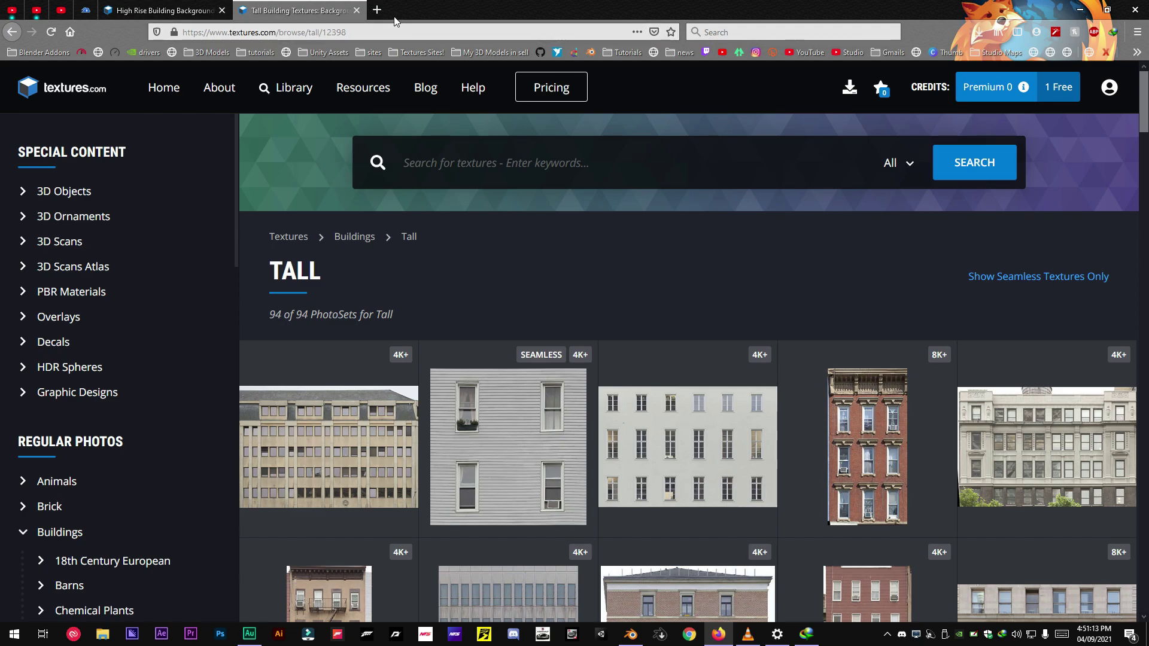
pyautogui.click(1084, 9)
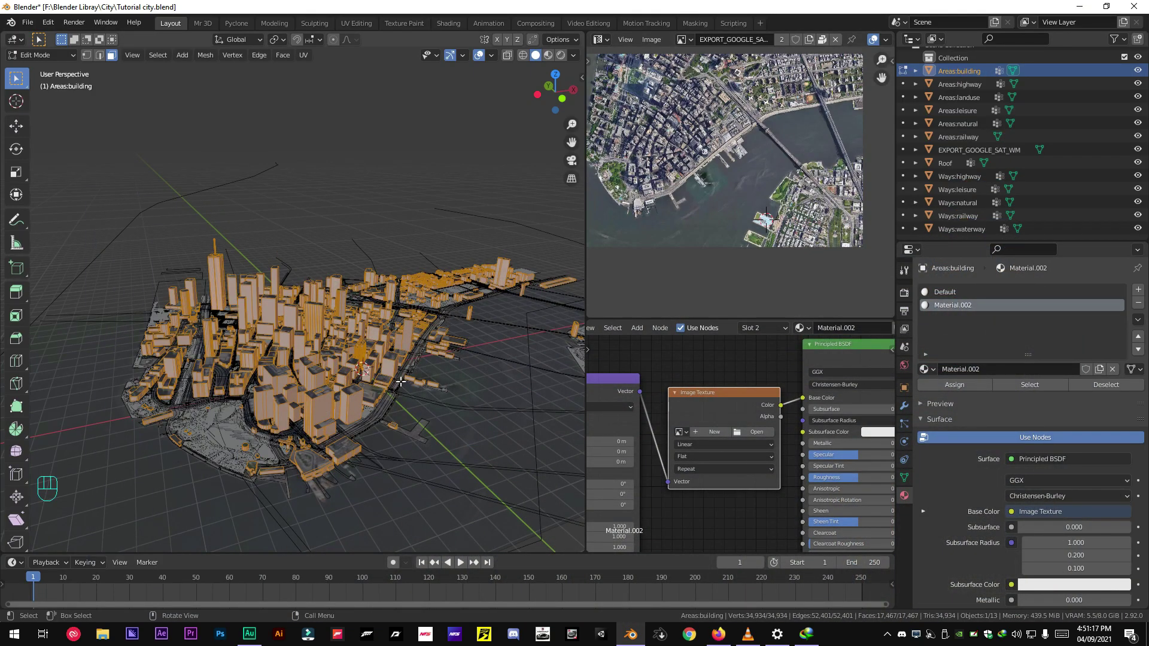
pyautogui.scroll(-2, 353, 344)
# - Pick the blue seamless HighRiseGlass image in the Textures folder for Material.002's texture
pyautogui.moveTo(353, 344); pyautogui.dragTo(285, 352, button='middle')
pyautogui.scroll(2, 355, 350)
pyautogui.scroll(1, 327, 346)
pyautogui.scroll(2, 288, 298)
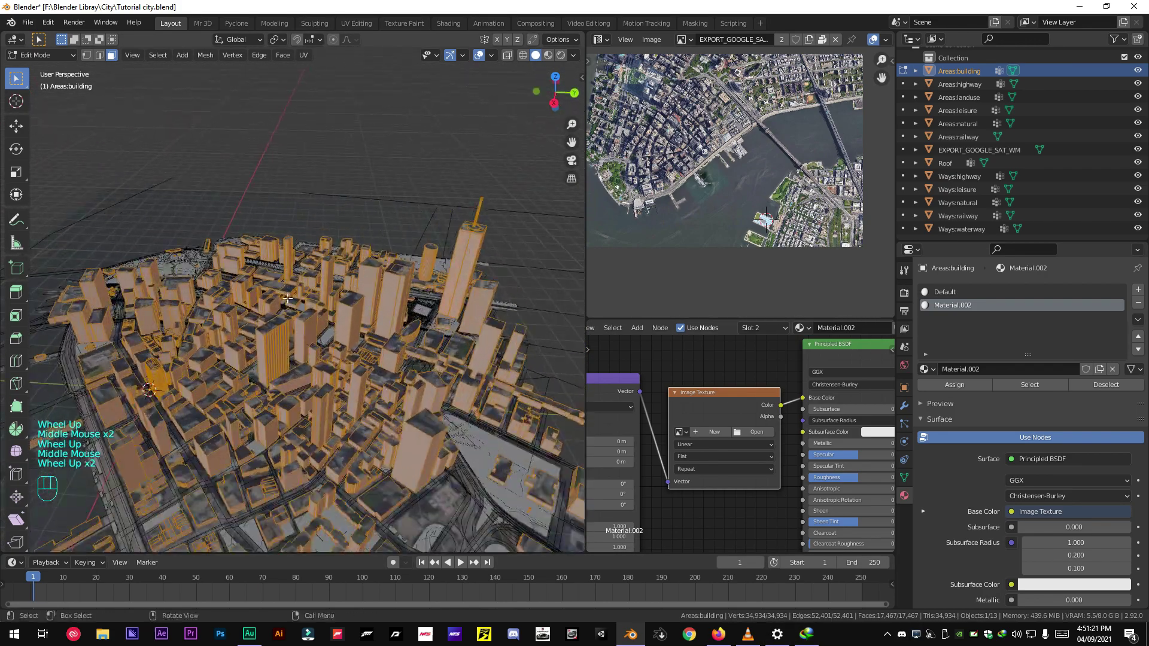
pyautogui.click(741, 431)
pyautogui.doubleClick(188, 104)
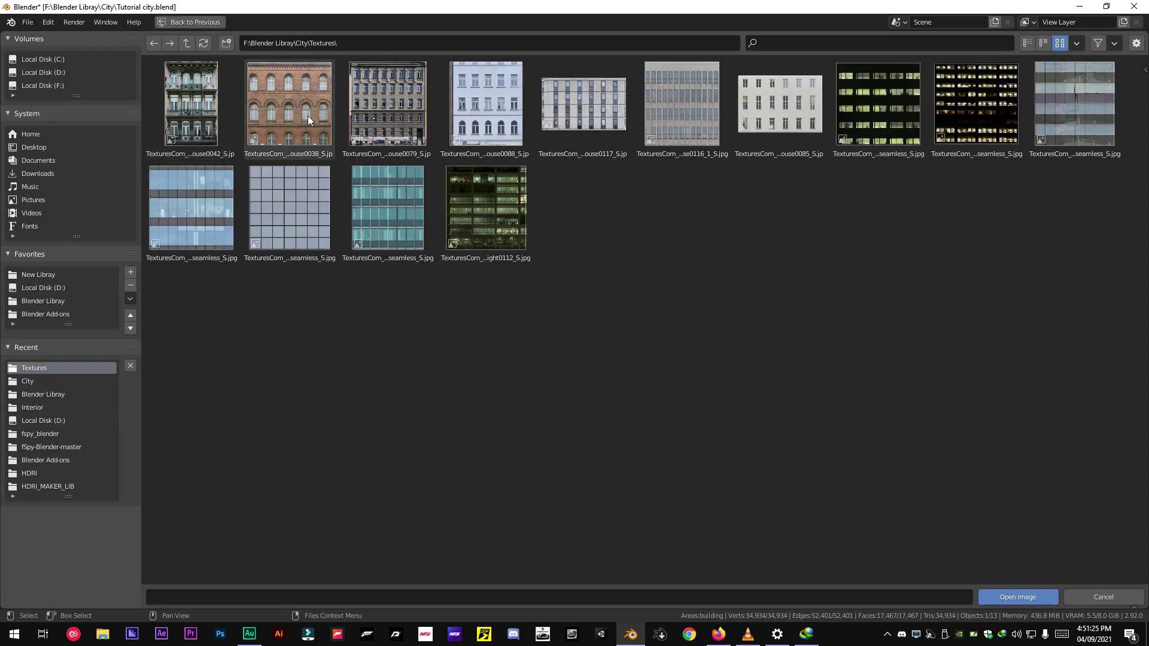
pyautogui.click(179, 250)
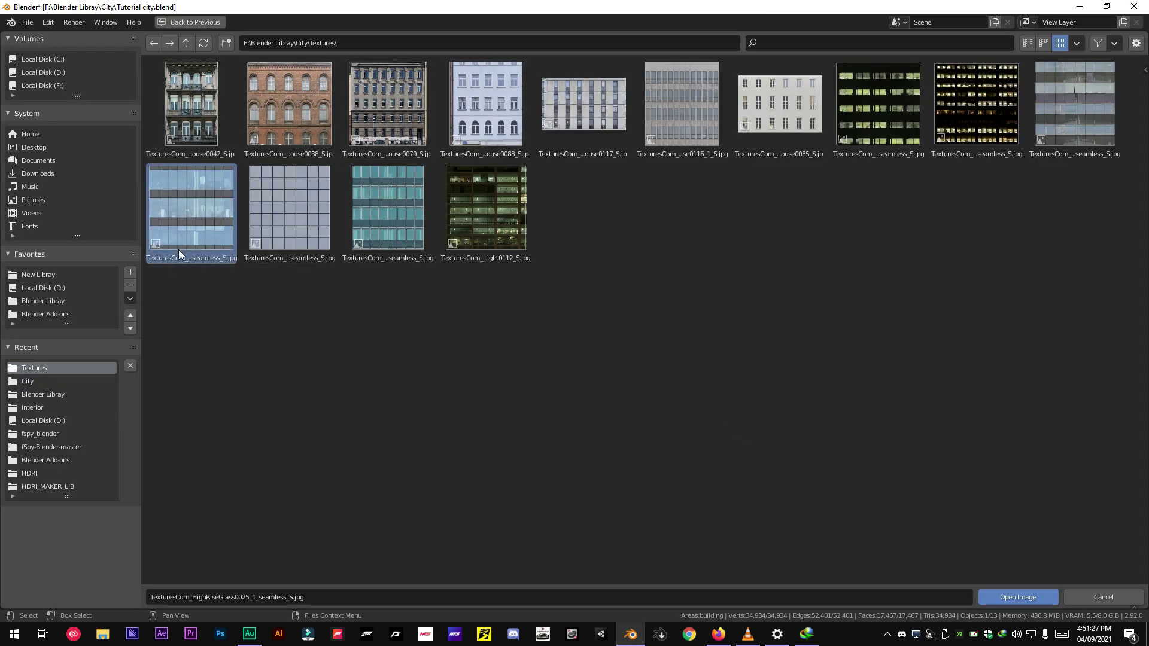
# - Load the glass facade image and assign Material.002 to the selected building faces
pyautogui.click(1017, 600)
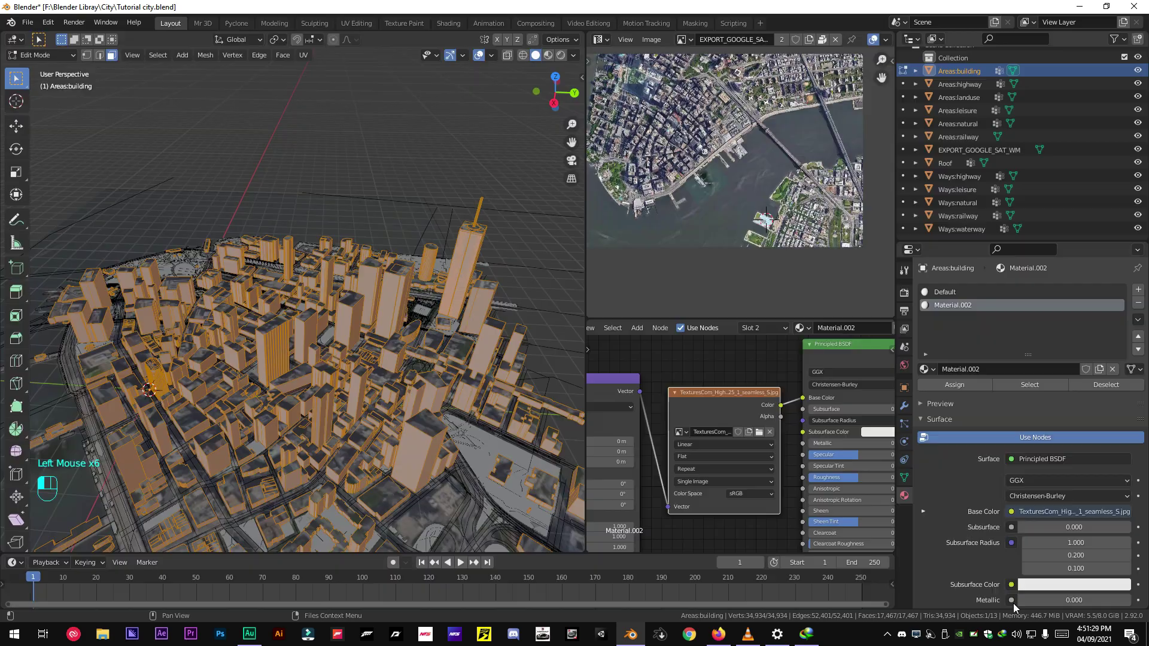
pyautogui.moveTo(753, 430); pyautogui.dragTo(814, 405, button='middle')
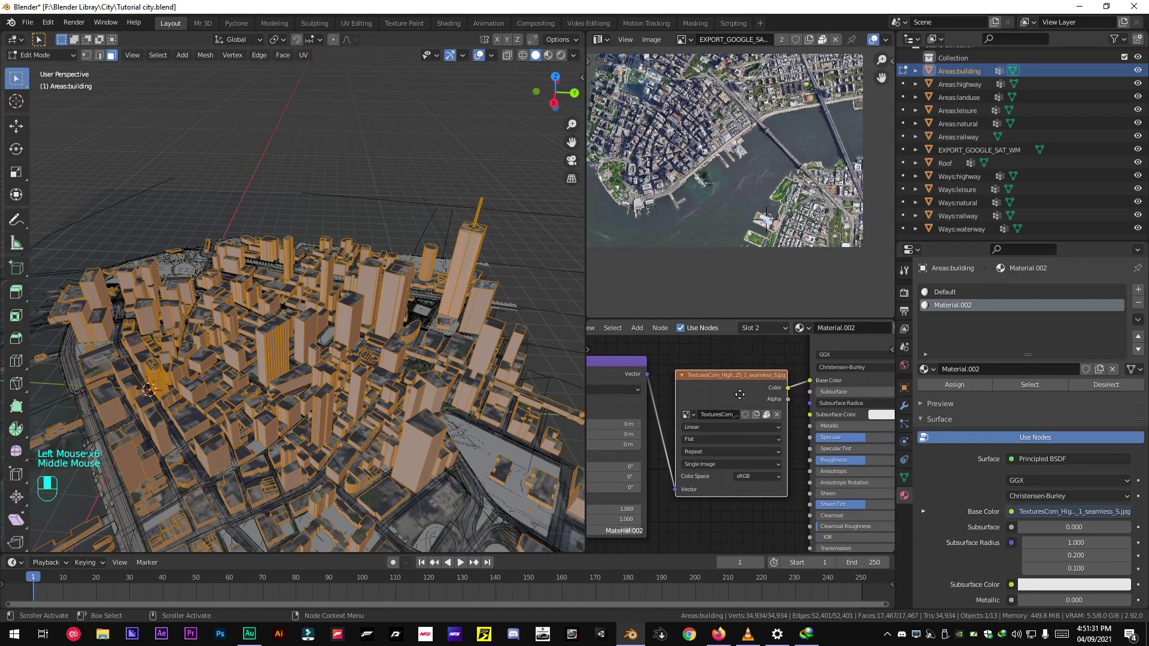
pyautogui.click(954, 386)
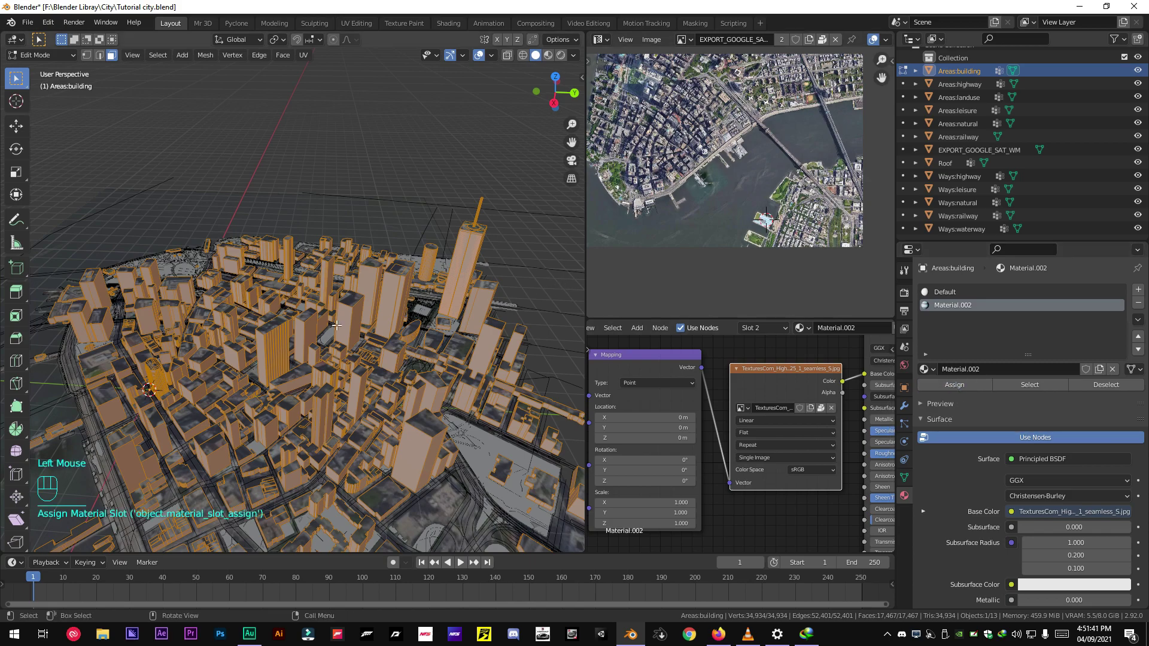
pyautogui.scroll(1, 341, 342)
pyautogui.moveTo(341, 342)
pyautogui.mouseDown(button='middle')
pyautogui.moveTo(346, 332)
pyautogui.moveTo(350, 343)
pyautogui.moveTo(278, 266)
pyautogui.mouseUp(button='middle')
pyautogui.scroll(3, 345, 337)
pyautogui.scroll(-1, 349, 345)
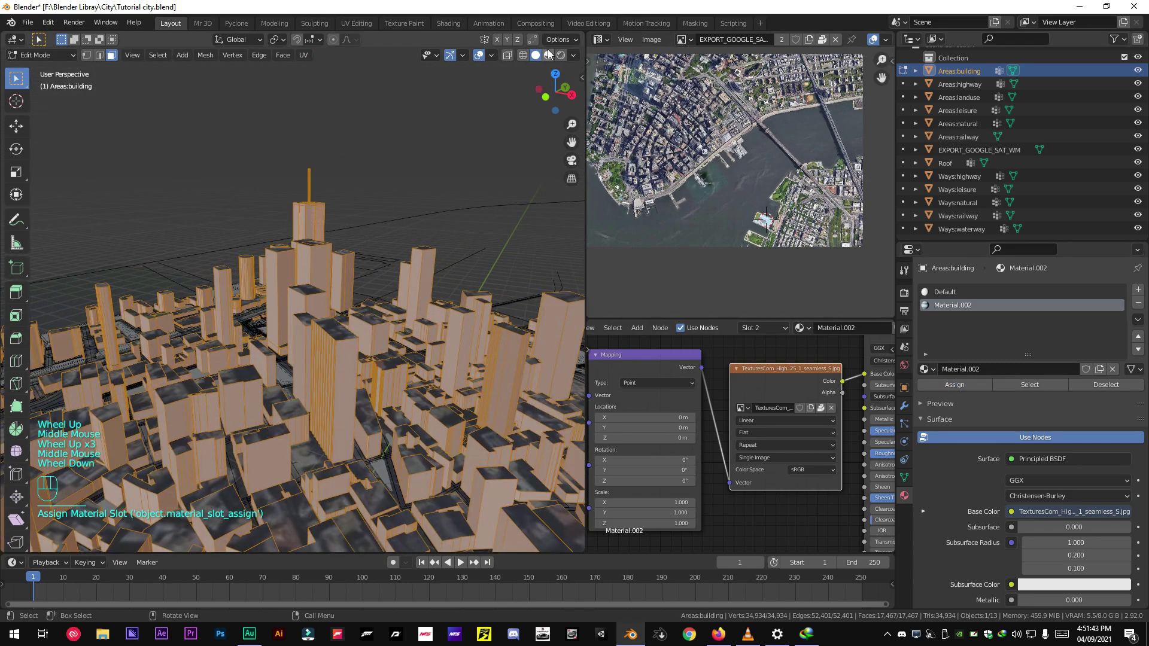
pyautogui.scroll(-2, 278, 266)
pyautogui.scroll(-4, 278, 266)
pyautogui.scroll(-4, 225, 266)
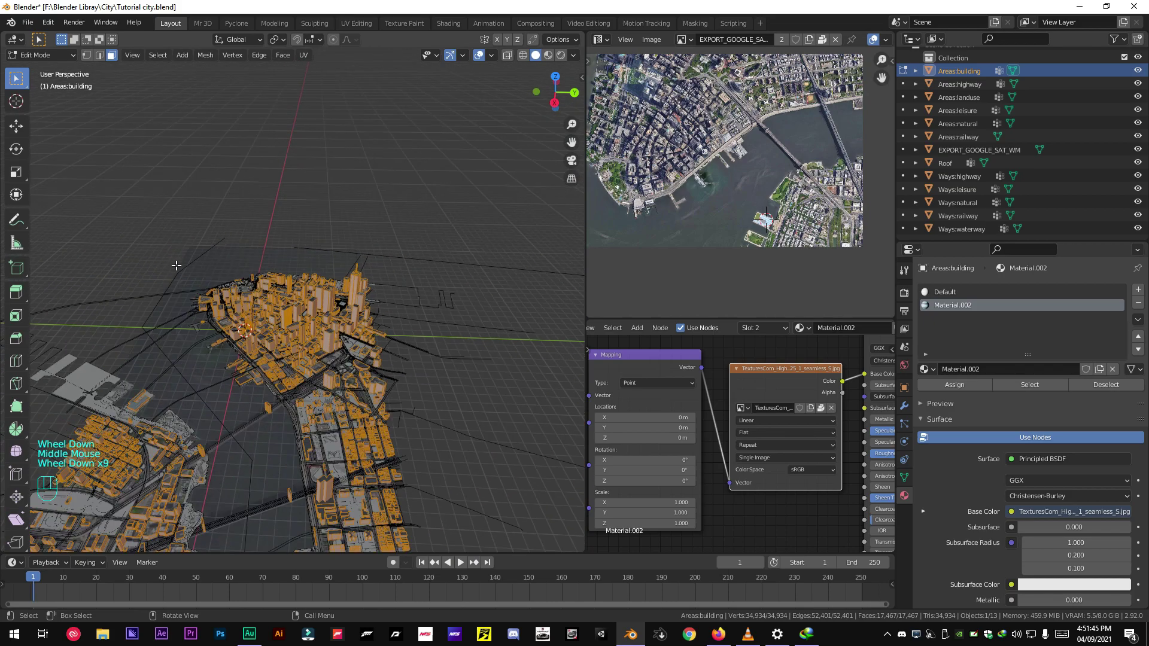
pyautogui.scroll(-4, 152, 266)
pyautogui.scroll(10, 284, 305)
pyautogui.moveTo(285, 305); pyautogui.dragTo(328, 269, button='middle')
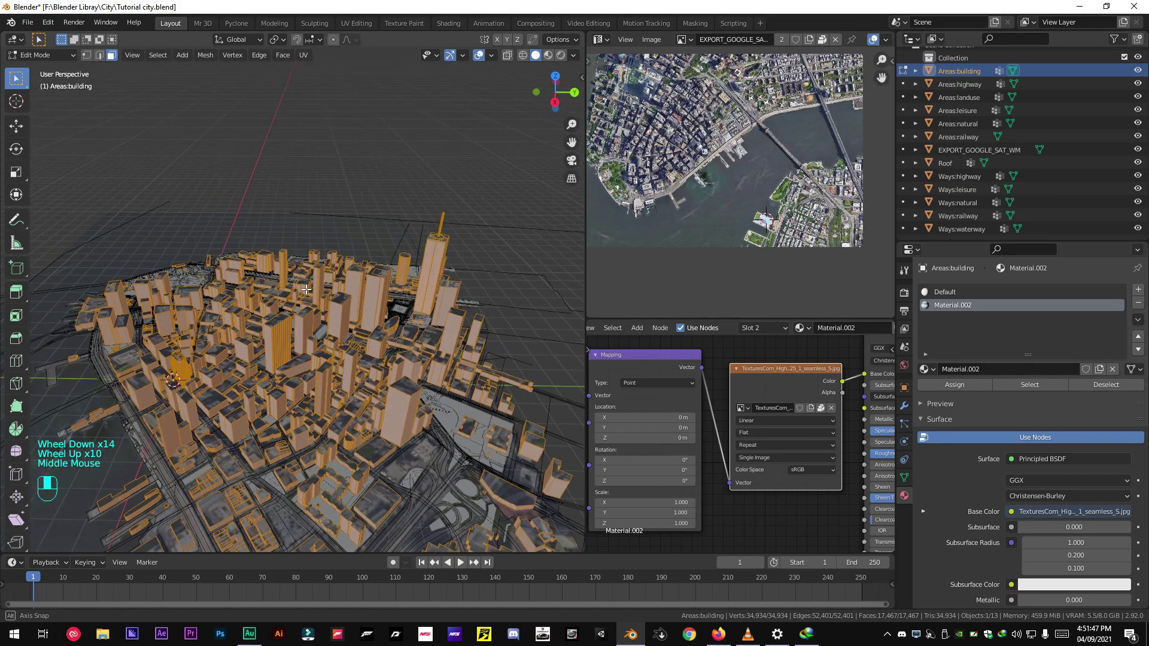
# - Cube-project the buildings' UVs, raising Cube Size to 0.041 while previewing materials
pyautogui.press('u')
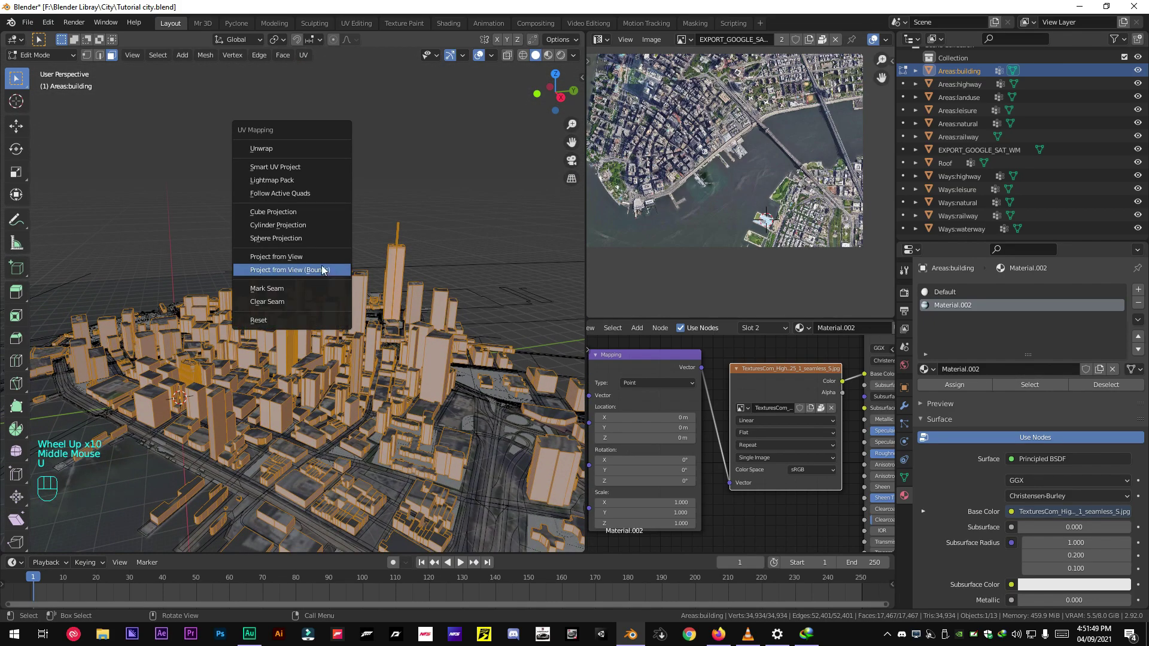
pyautogui.click(266, 212)
pyautogui.scroll(-3, 718, 236)
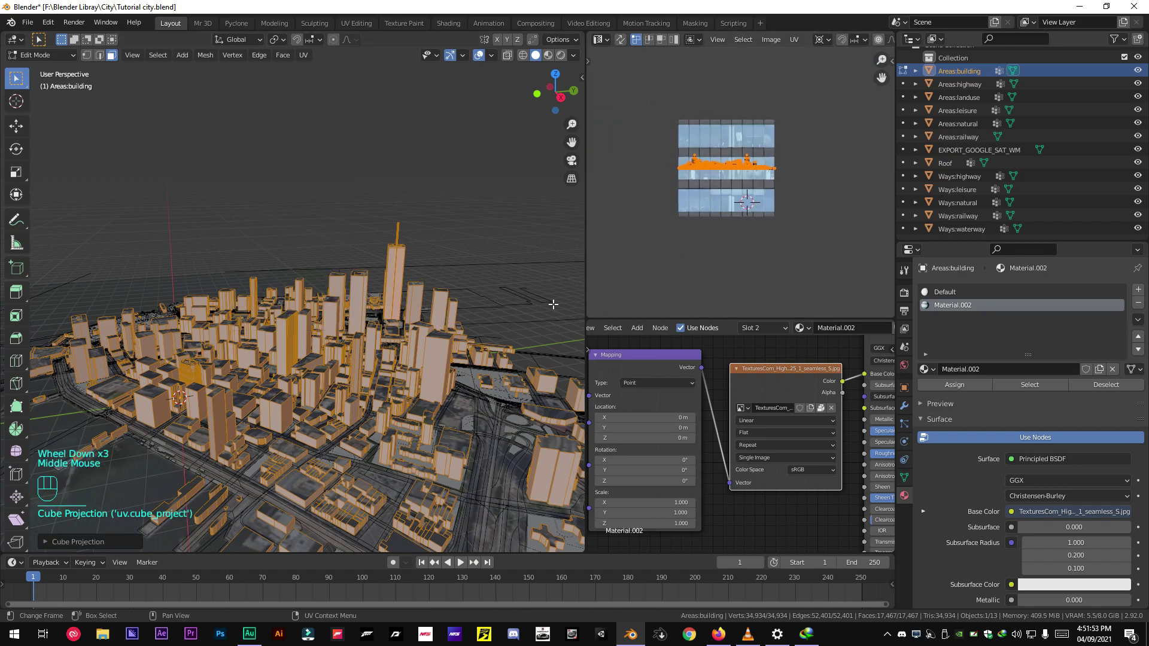
pyautogui.click(49, 544)
pyautogui.click(172, 498)
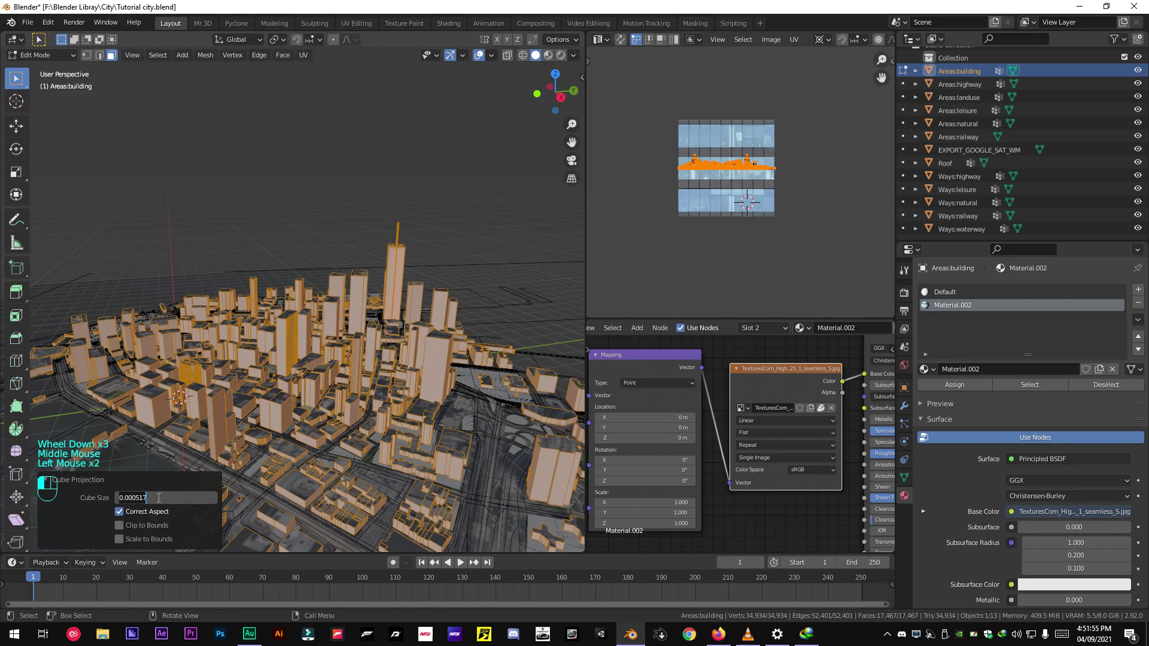
pyautogui.write('0.011')
pyautogui.click(93, 501)
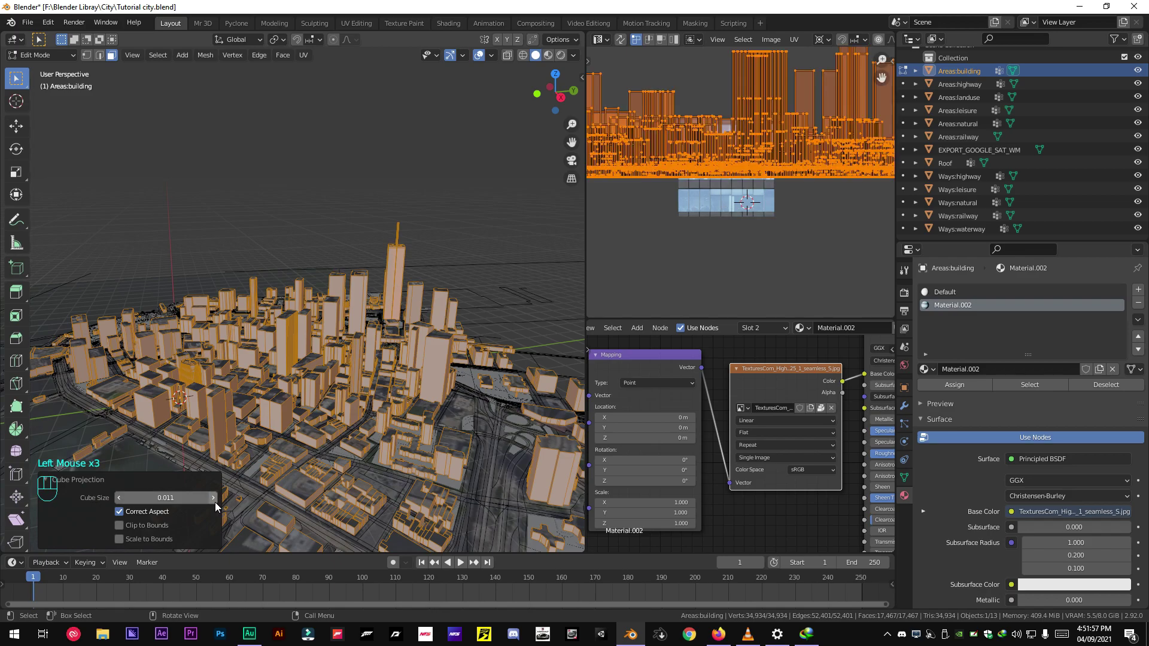
pyautogui.click(214, 499)
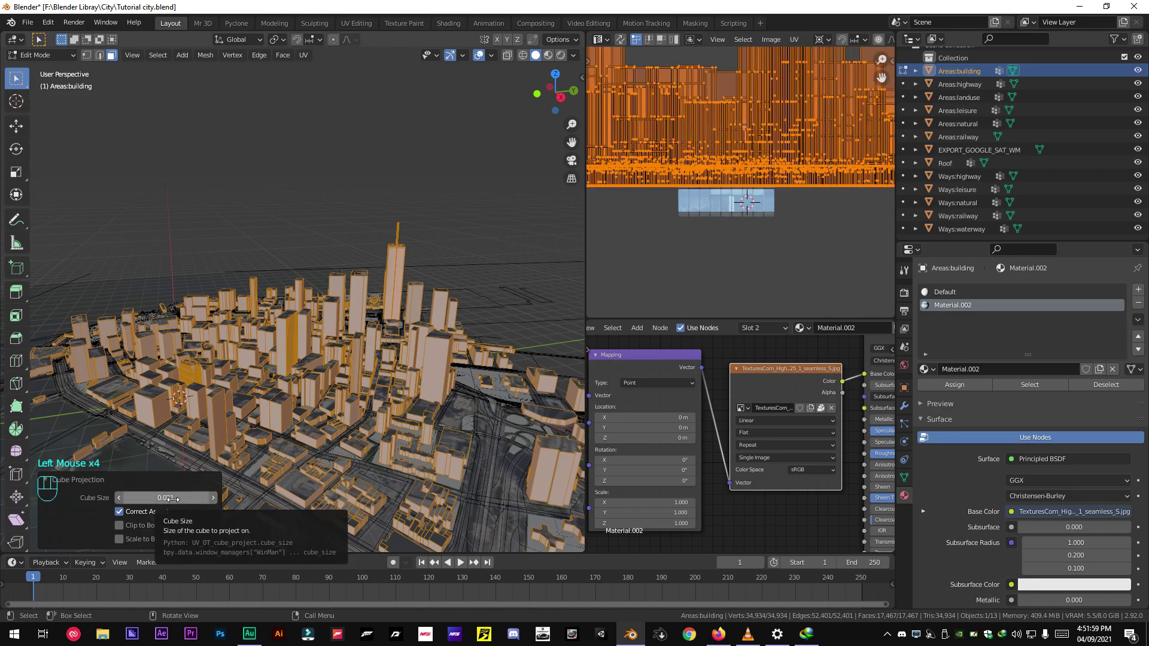
pyautogui.click(548, 55)
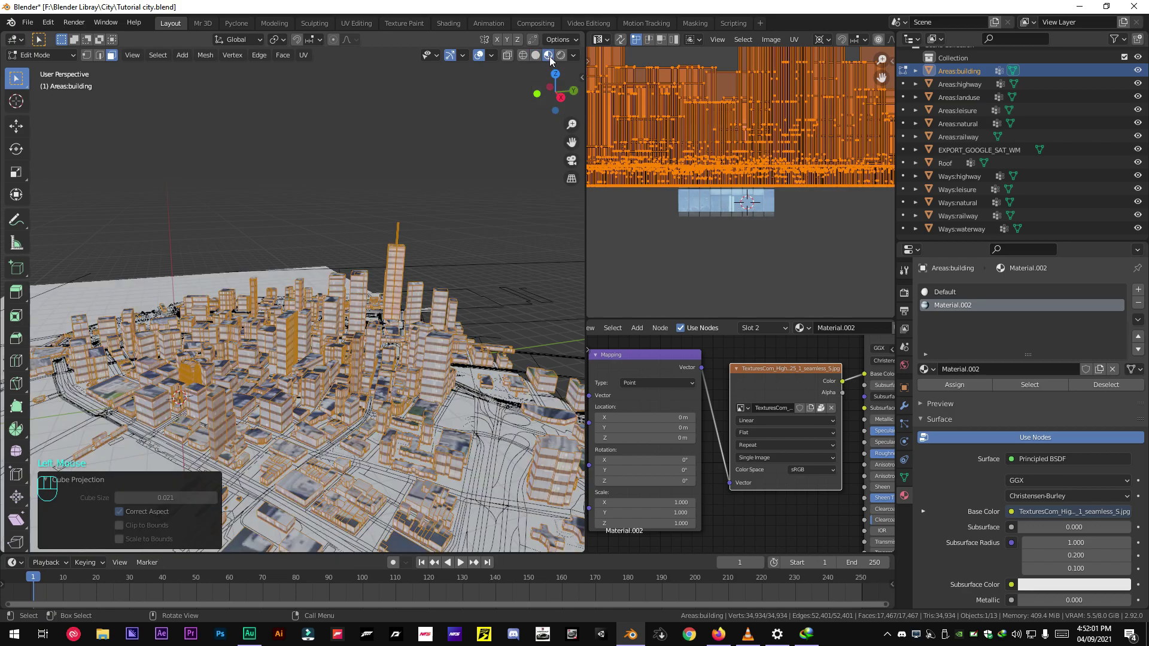
pyautogui.scroll(3, 255, 377)
pyautogui.moveTo(255, 376); pyautogui.dragTo(307, 396, button='middle')
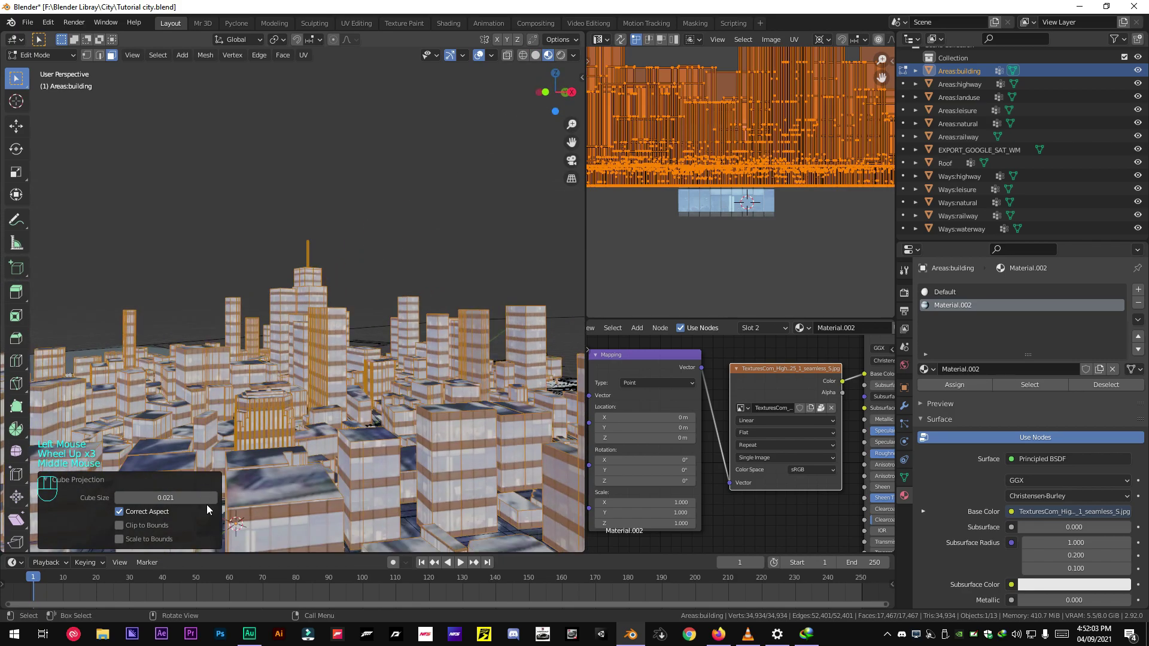
pyautogui.moveTo(206, 499); pyautogui.dragTo(216, 499)
pyautogui.moveTo(381, 374); pyautogui.dragTo(202, 486, button='middle')
pyautogui.moveTo(219, 501); pyautogui.dragTo(228, 500)
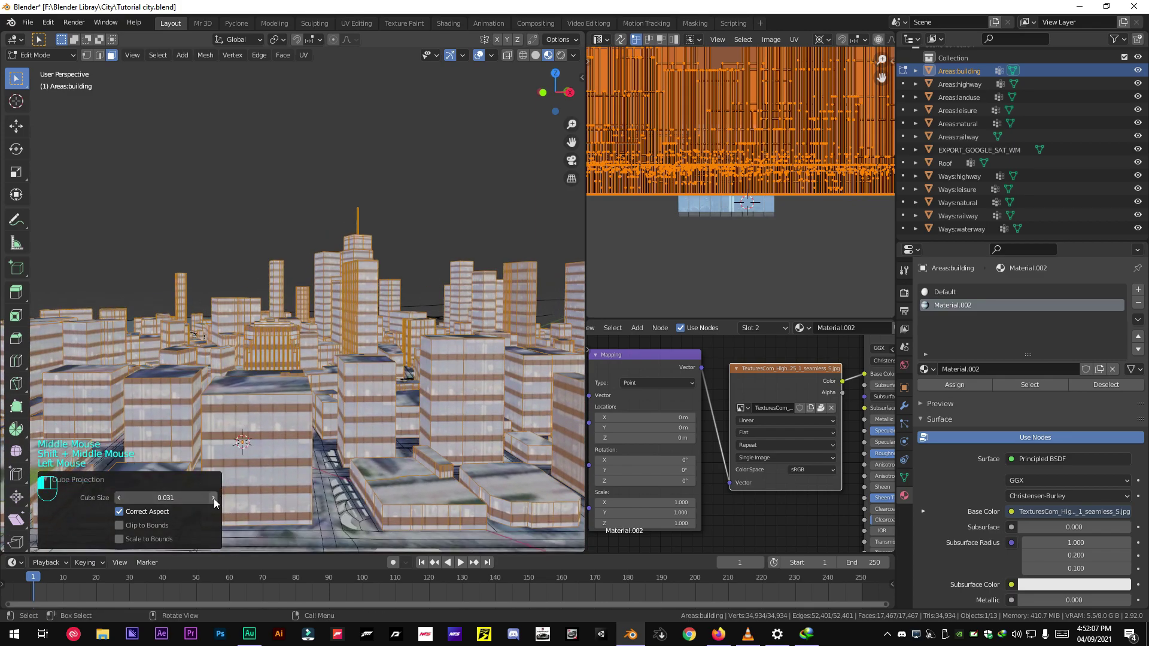
pyautogui.scroll(4, 344, 361)
pyautogui.moveTo(344, 361); pyautogui.dragTo(296, 355, button='middle')
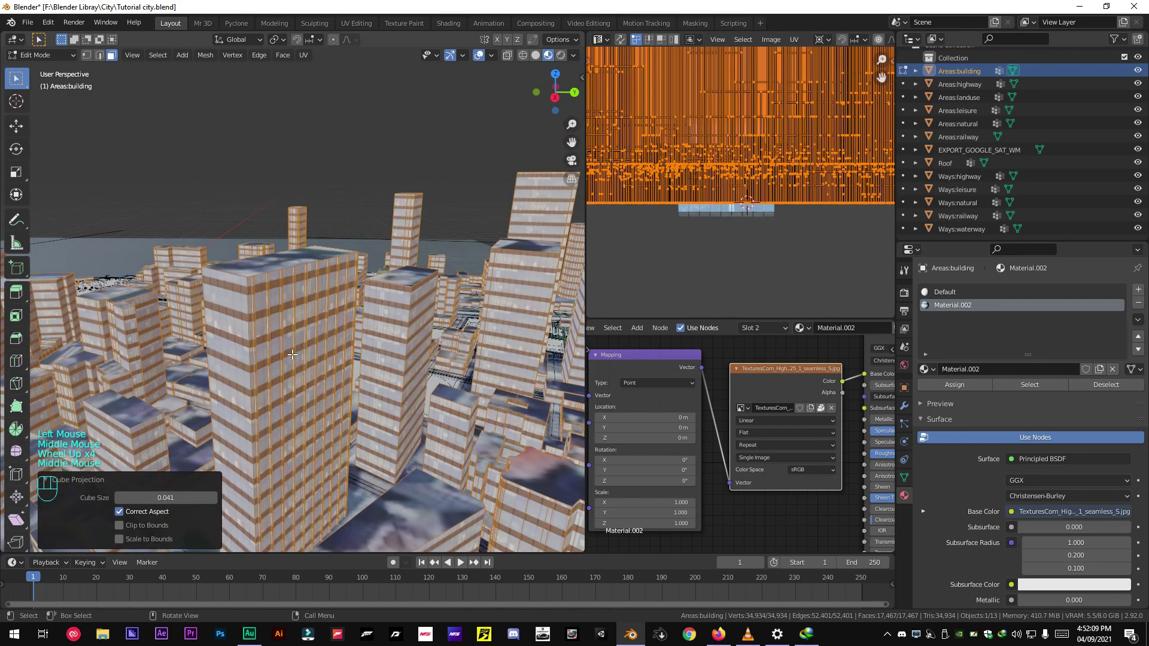
pyautogui.scroll(-3, 297, 355)
# - Return to Object Mode and add an empty third material slot
pyautogui.press('Tab')
pyautogui.press('Tab')
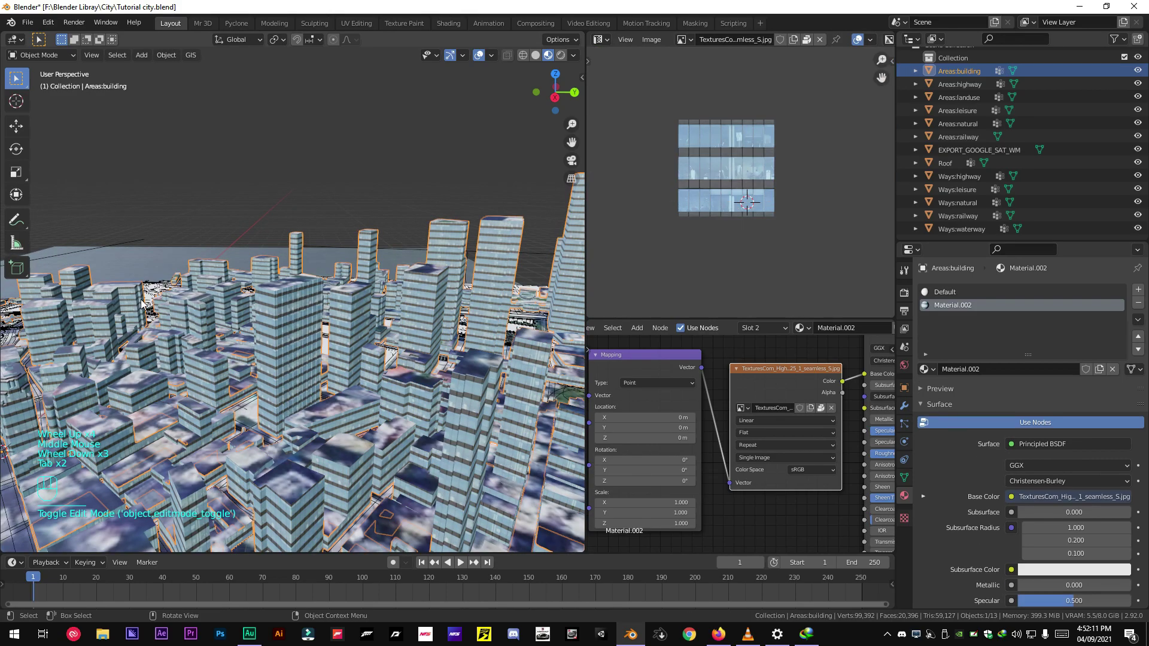
pyautogui.moveTo(239, 327)
pyautogui.mouseDown(button='middle')
pyautogui.moveTo(260, 351)
pyautogui.moveTo(328, 360)
pyautogui.mouseUp(button='middle')
pyautogui.scroll(-3, 267, 356)
pyautogui.scroll(2, 267, 357)
pyautogui.scroll(-4, 267, 357)
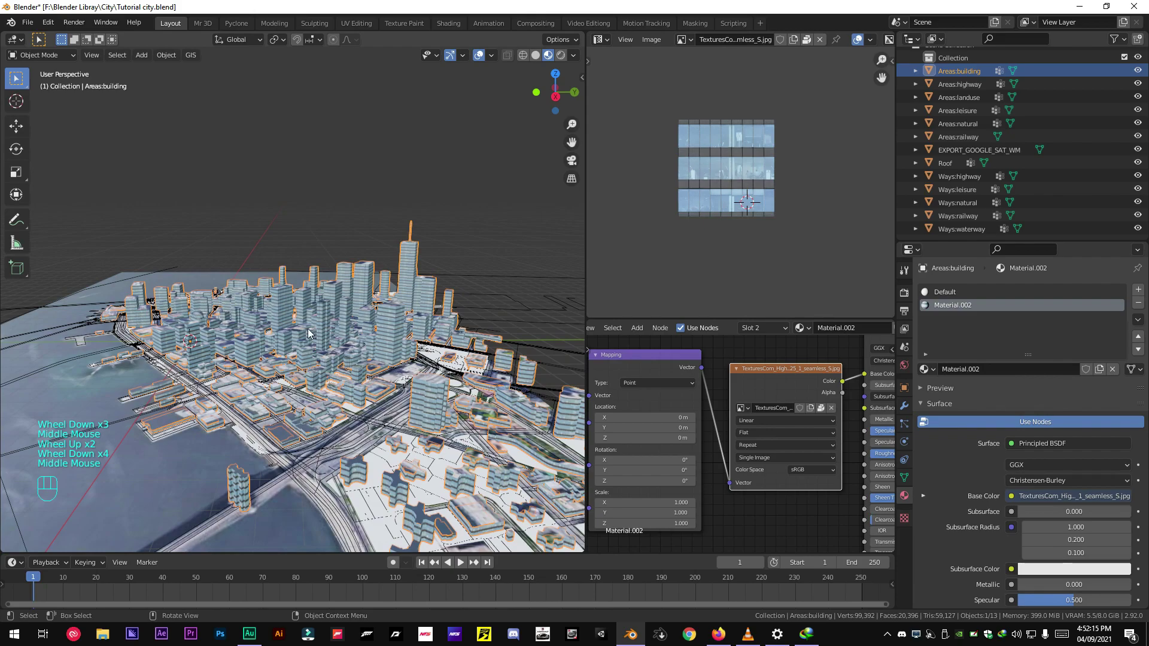
pyautogui.scroll(3, 332, 392)
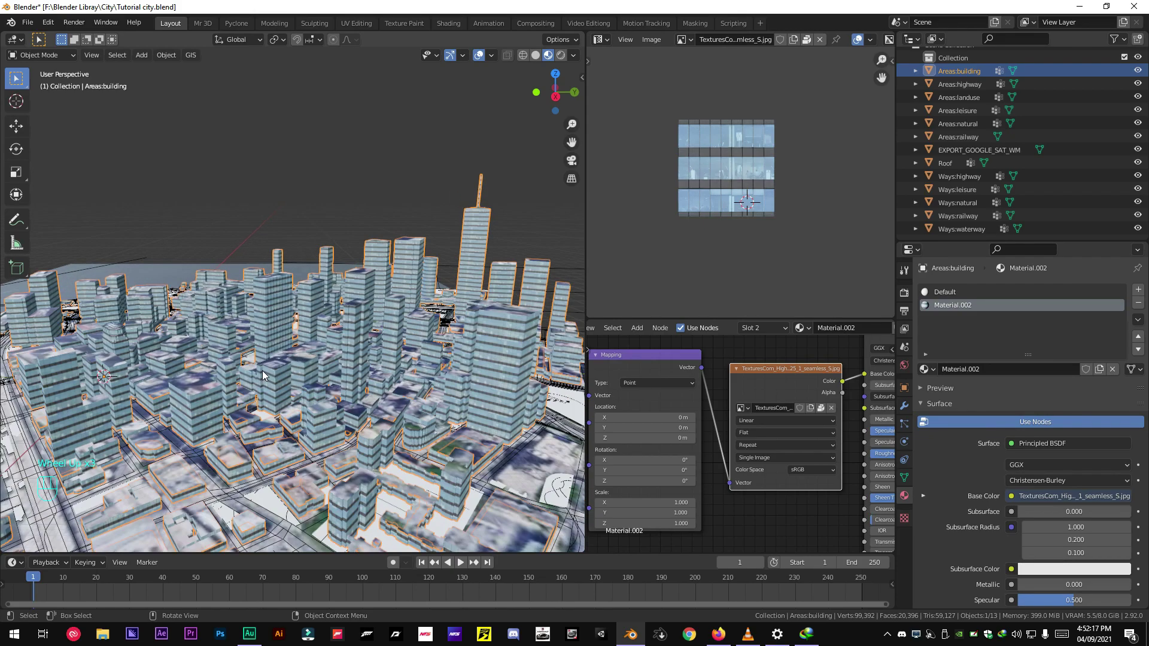
pyautogui.moveTo(332, 392); pyautogui.dragTo(346, 395, button='middle')
pyautogui.scroll(2, 345, 395)
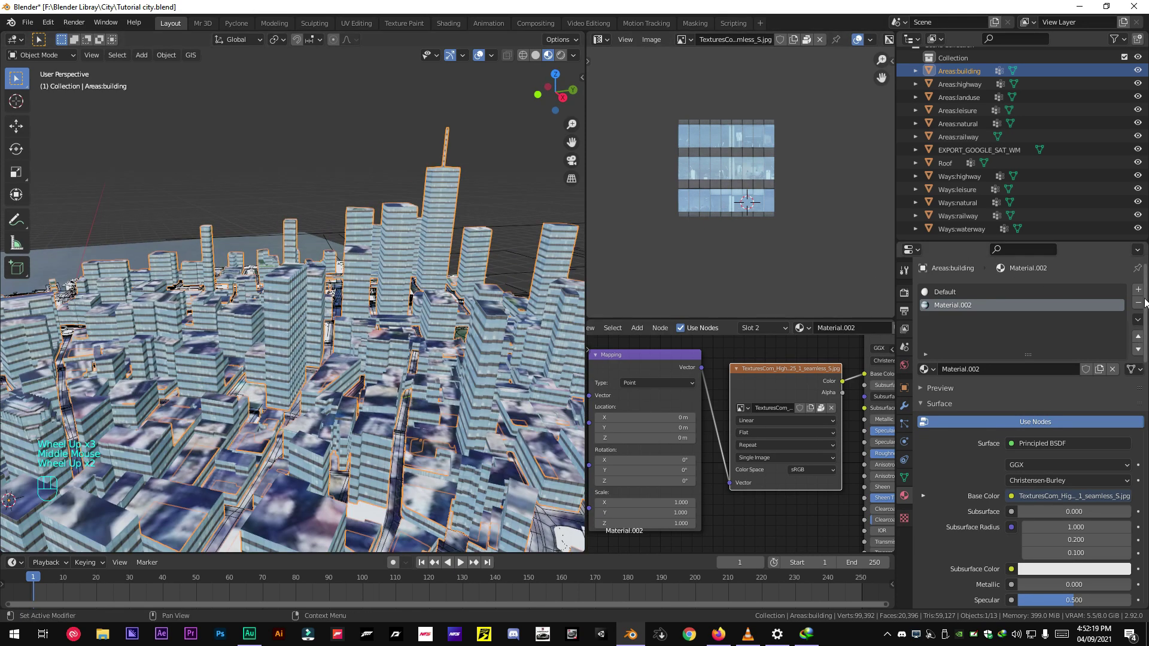
pyautogui.click(1136, 291)
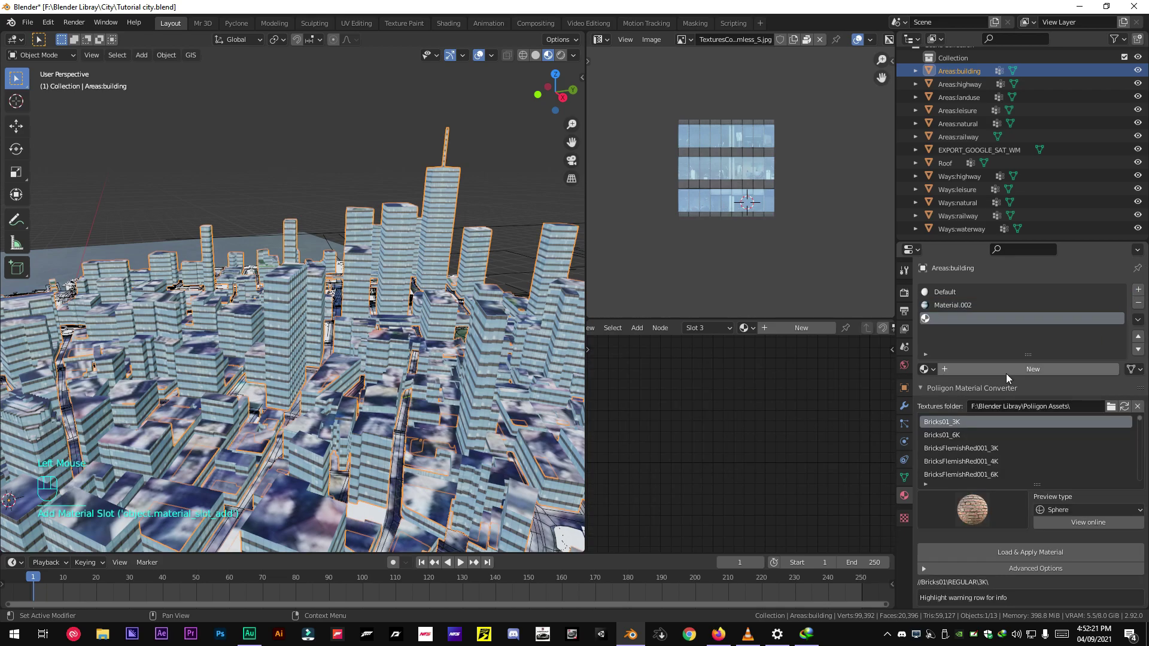
# - Create Material.003 with Image Texture and Mapping nodes feeding its Principled BSDF
pyautogui.click(1007, 373)
pyautogui.scroll(-3, 763, 386)
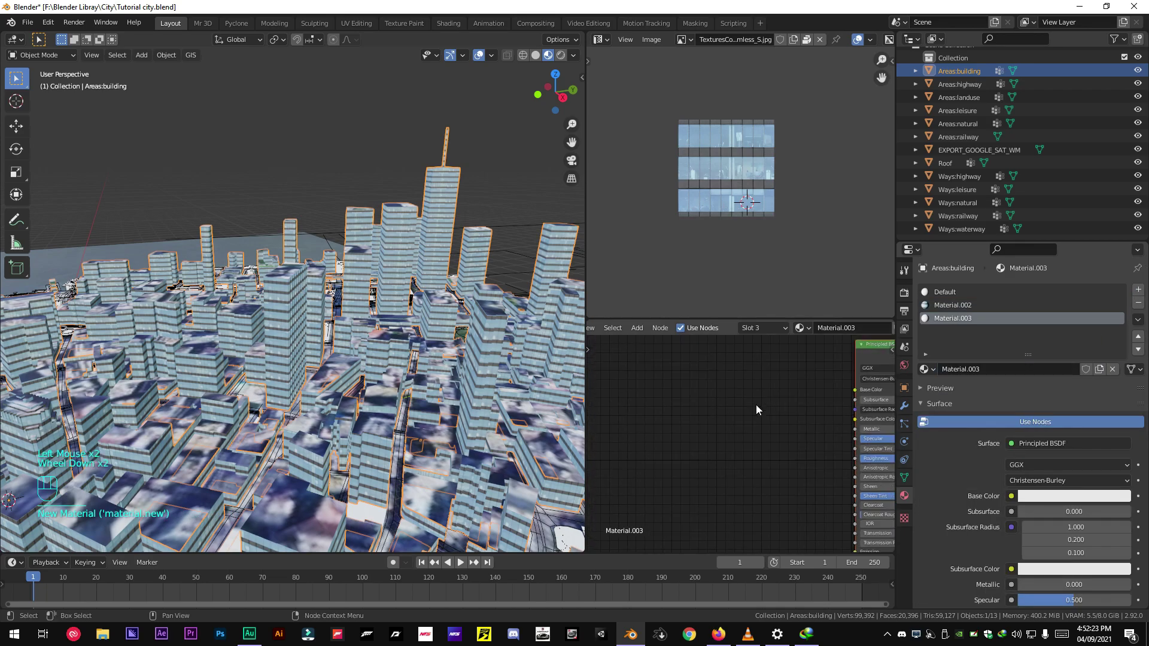
pyautogui.moveTo(756, 405)
pyautogui.mouseDown(button='middle')
pyautogui.moveTo(771, 378)
pyautogui.moveTo(808, 361)
pyautogui.mouseUp(button='middle')
pyautogui.click(769, 387)
pyautogui.hotkey('ctrl', 't')
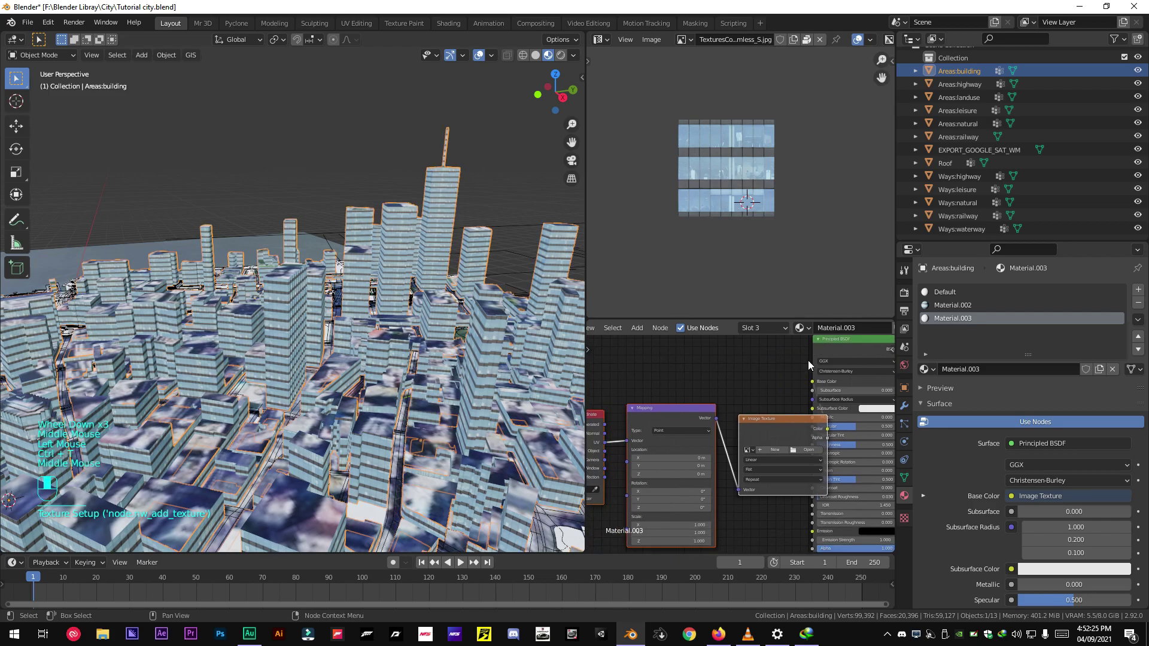
pyautogui.scroll(1, 765, 422)
pyautogui.moveTo(767, 422); pyautogui.dragTo(753, 380, button='middle')
# - Load the teal glass facade image from the Textures folder into Material.003's texture
pyautogui.click(782, 405)
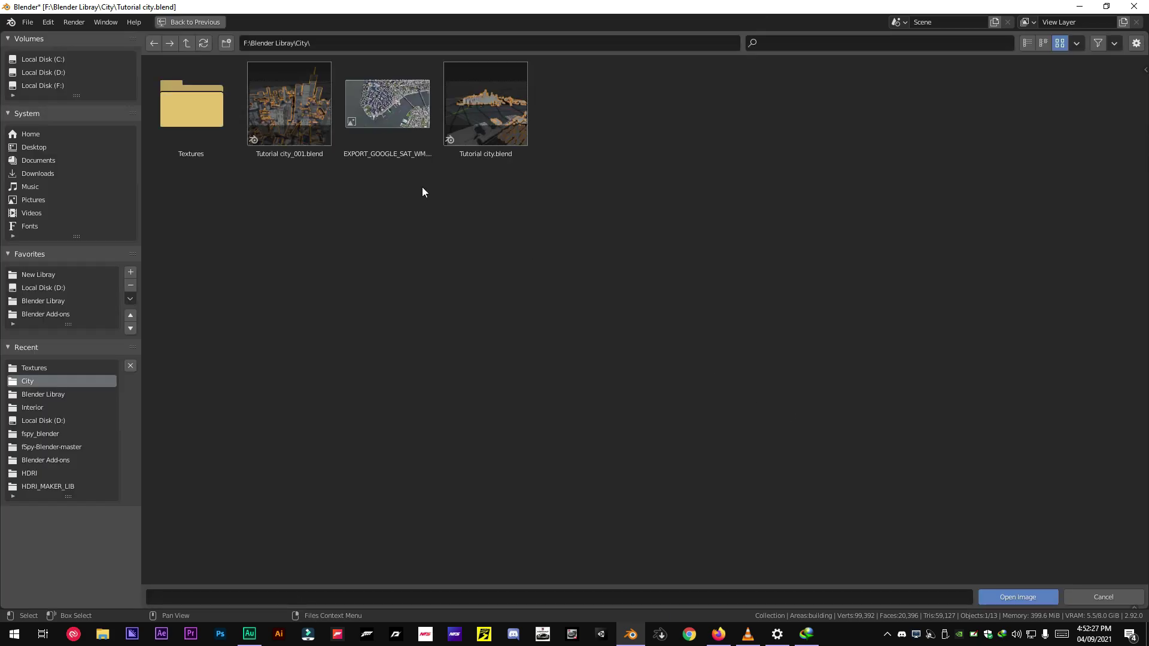
pyautogui.doubleClick(230, 116)
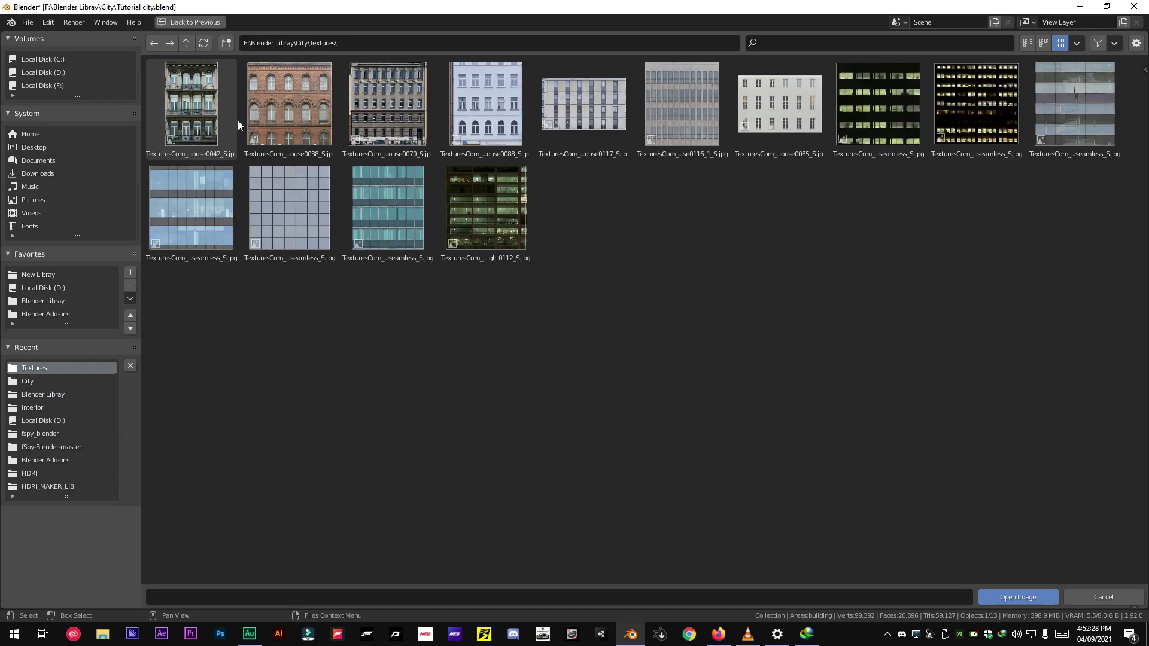
pyautogui.click(383, 212)
pyautogui.doubleClick(383, 212)
pyautogui.scroll(-1, 350, 359)
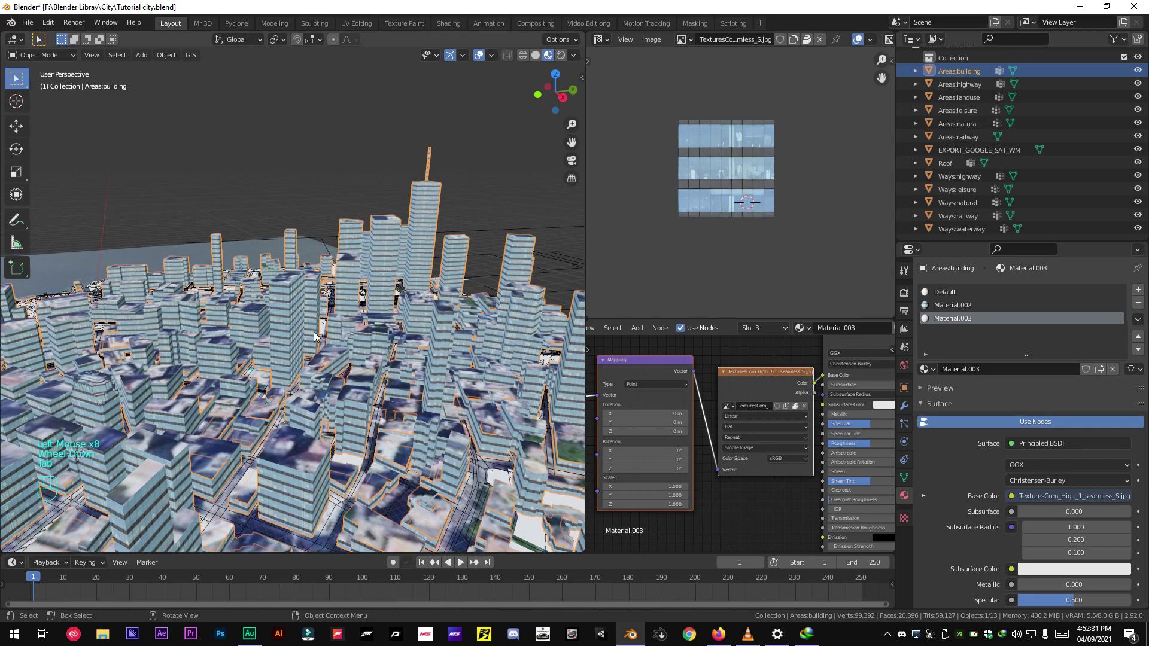
pyautogui.scroll(-2, 292, 314)
# - Clear the face selection and select one whole building with Select Linked (L)
pyautogui.click(272, 190)
pyautogui.moveTo(309, 246)
pyautogui.mouseDown(button='middle')
pyautogui.moveTo(357, 300)
pyautogui.moveTo(307, 287)
pyautogui.mouseUp(button='middle')
pyautogui.scroll(-3, 357, 298)
pyautogui.scroll(4, 358, 298)
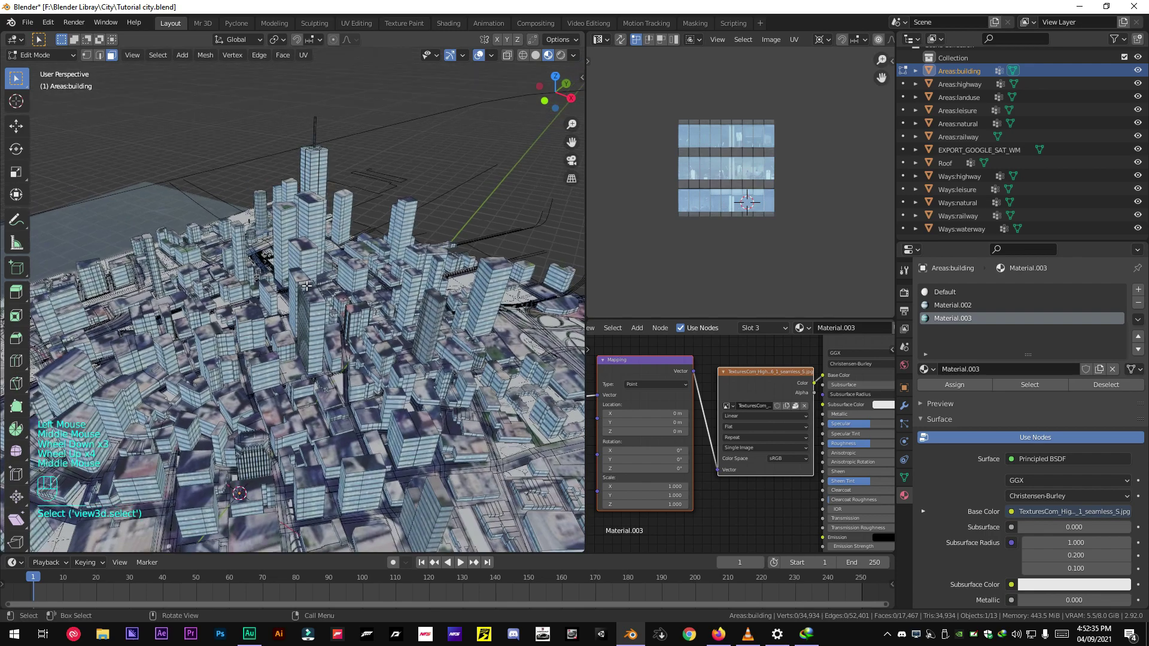
pyautogui.press('a')
pyautogui.press('a')
pyautogui.press('a')
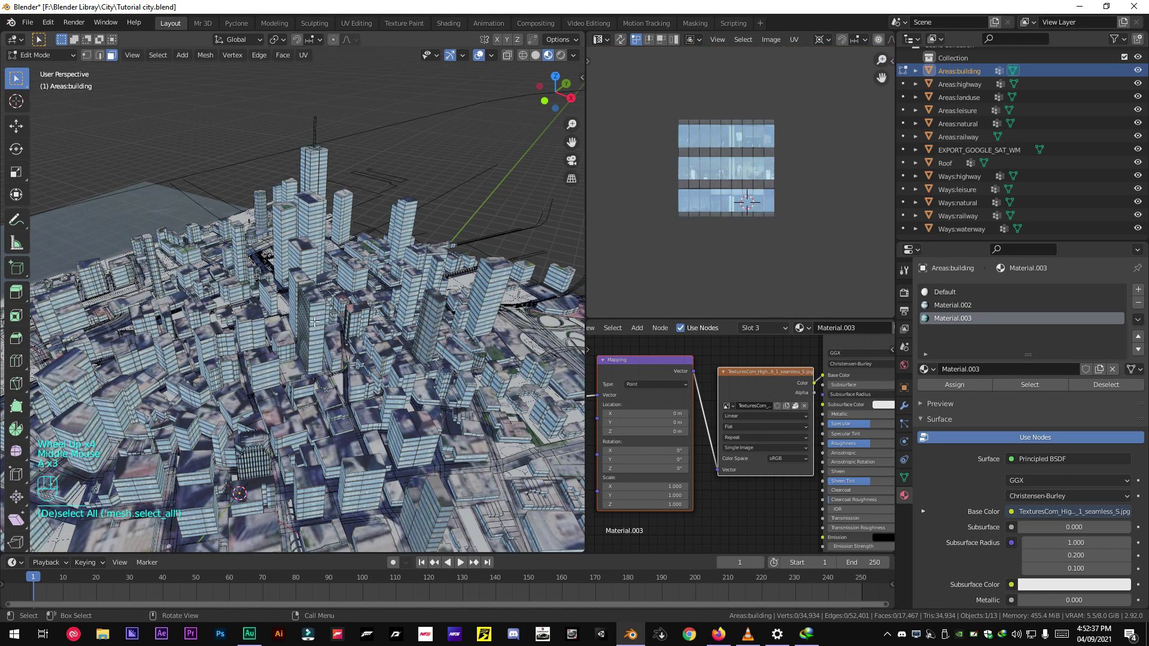
pyautogui.click(314, 322)
pyautogui.moveTo(314, 322); pyautogui.dragTo(308, 310, button='middle')
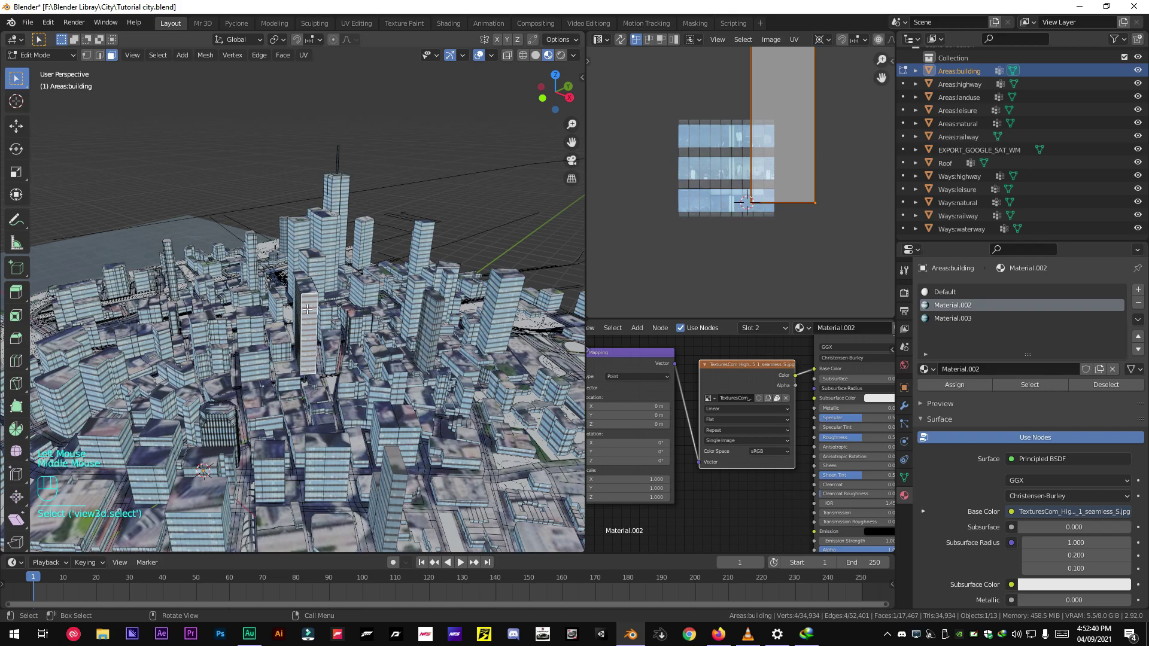
pyautogui.press('l')
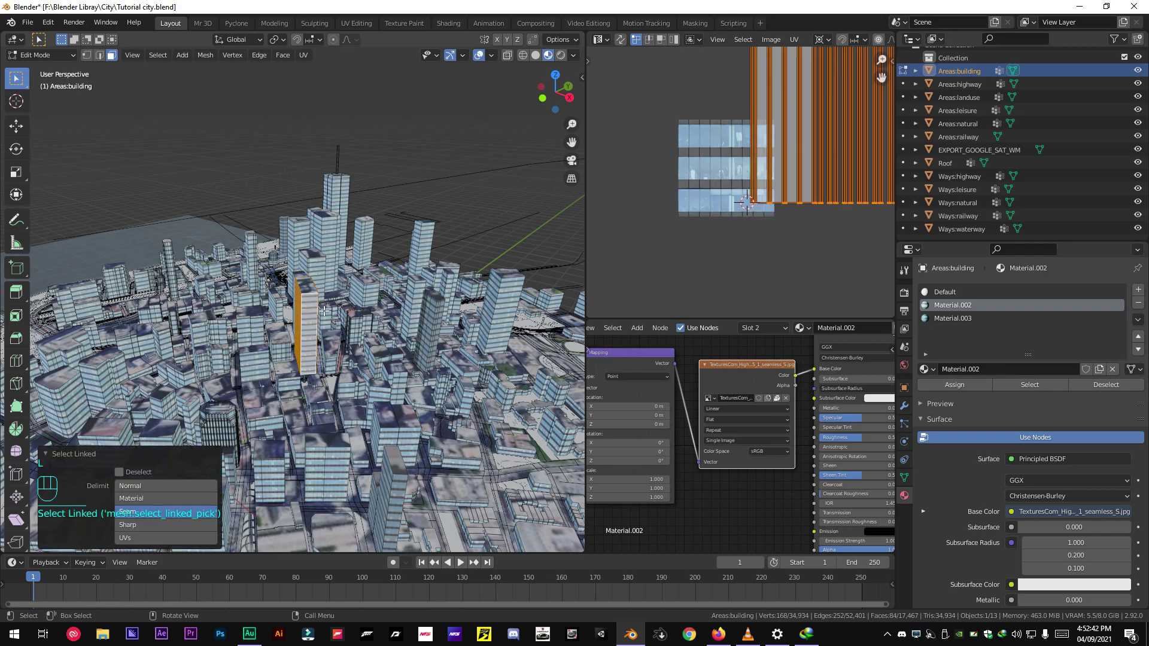
# - Add many more scattered towers, including tall ones, to the selection with repeated L
pyautogui.moveTo(324, 310)
pyautogui.mouseDown(button='middle')
pyautogui.moveTo(361, 341)
pyautogui.moveTo(281, 423)
pyautogui.mouseUp(button='middle')
pyautogui.scroll(2, 336, 319)
pyautogui.scroll(-3, 350, 333)
pyautogui.scroll(1, 360, 341)
pyautogui.press('l')
pyautogui.press('l')
pyautogui.press('l')
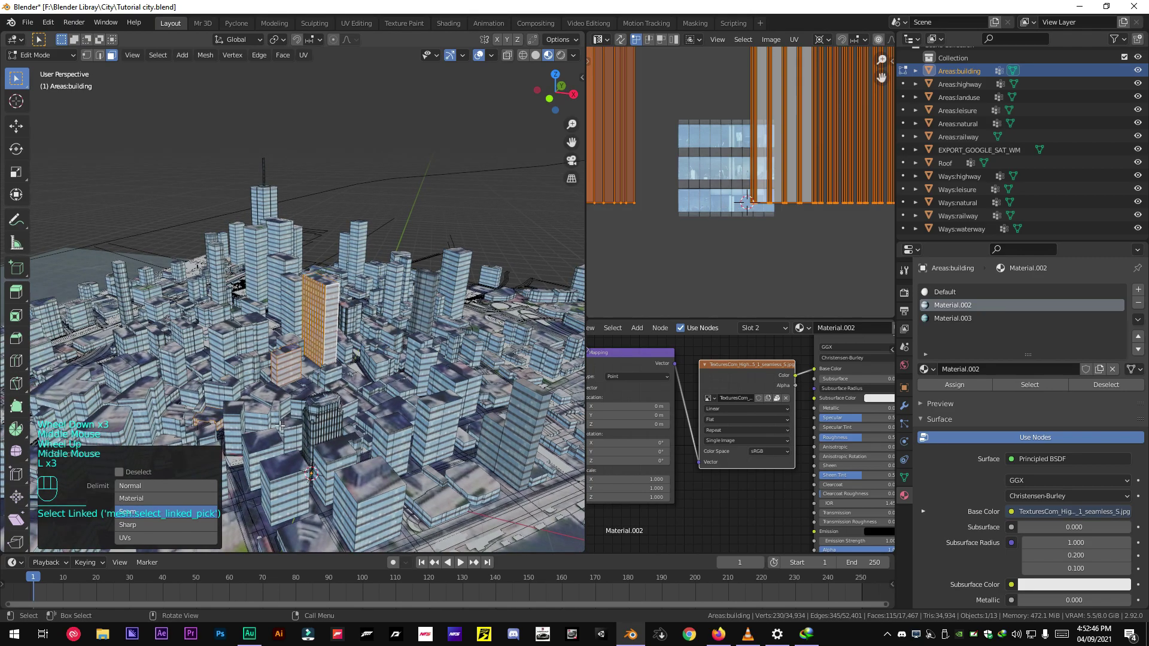
pyautogui.press('l')
pyautogui.press('l')
pyautogui.press('l')
pyautogui.press('l')
pyautogui.press('l')
pyautogui.press('l')
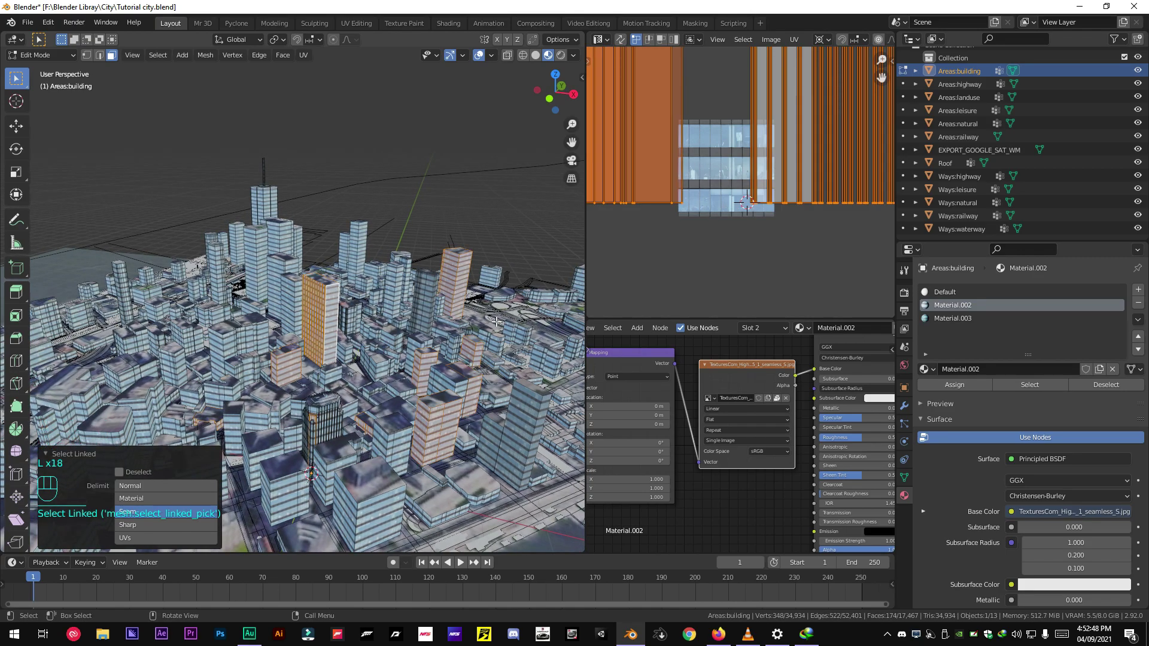
pyautogui.press('l')
pyautogui.press('l')
pyautogui.press('l')
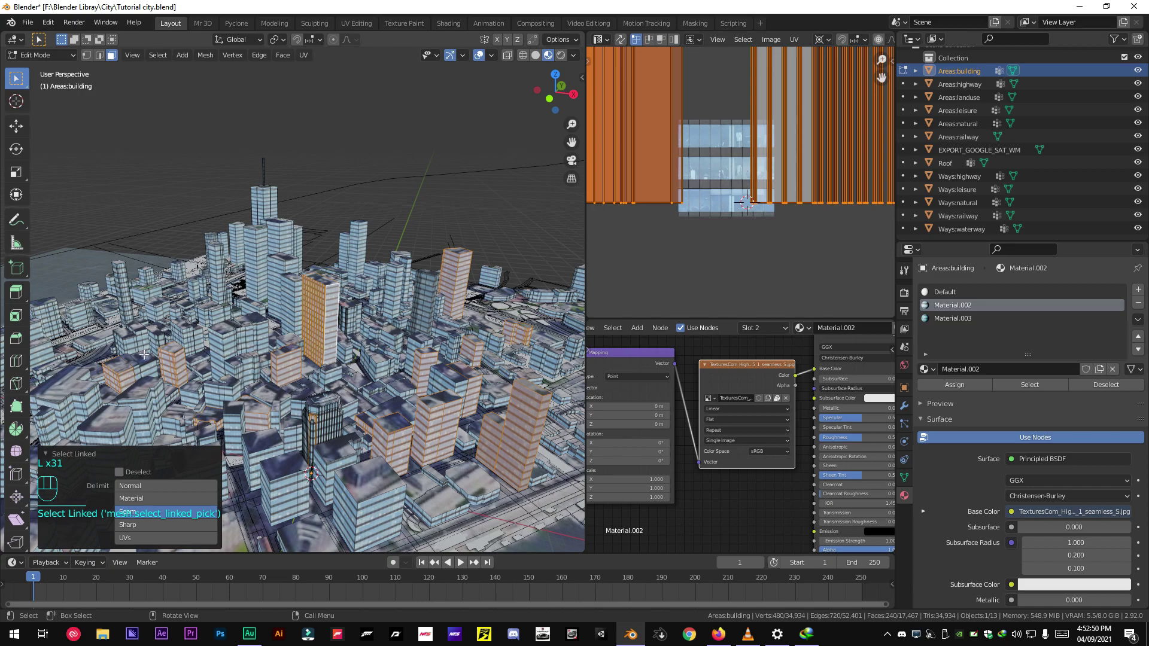
pyautogui.press('l')
pyautogui.press('l')
pyautogui.press('l')
pyautogui.scroll(-2, 144, 355)
pyautogui.scroll(-2, 270, 350)
pyautogui.scroll(-2, 378, 343)
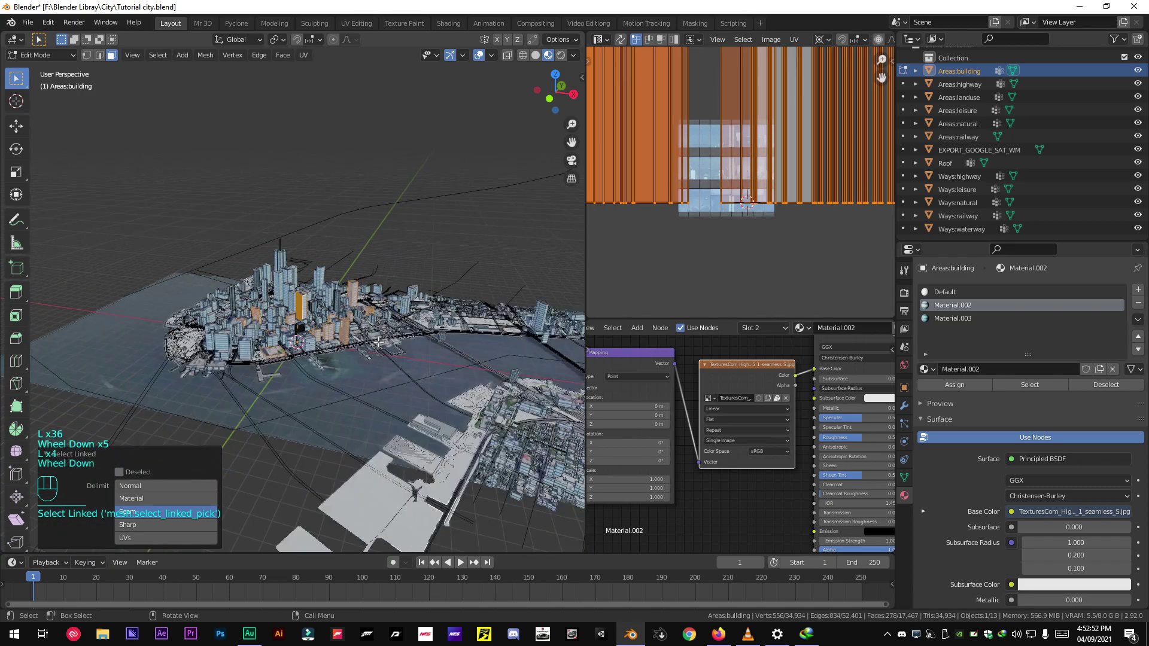
pyautogui.scroll(-3, 396, 341)
pyautogui.press('l')
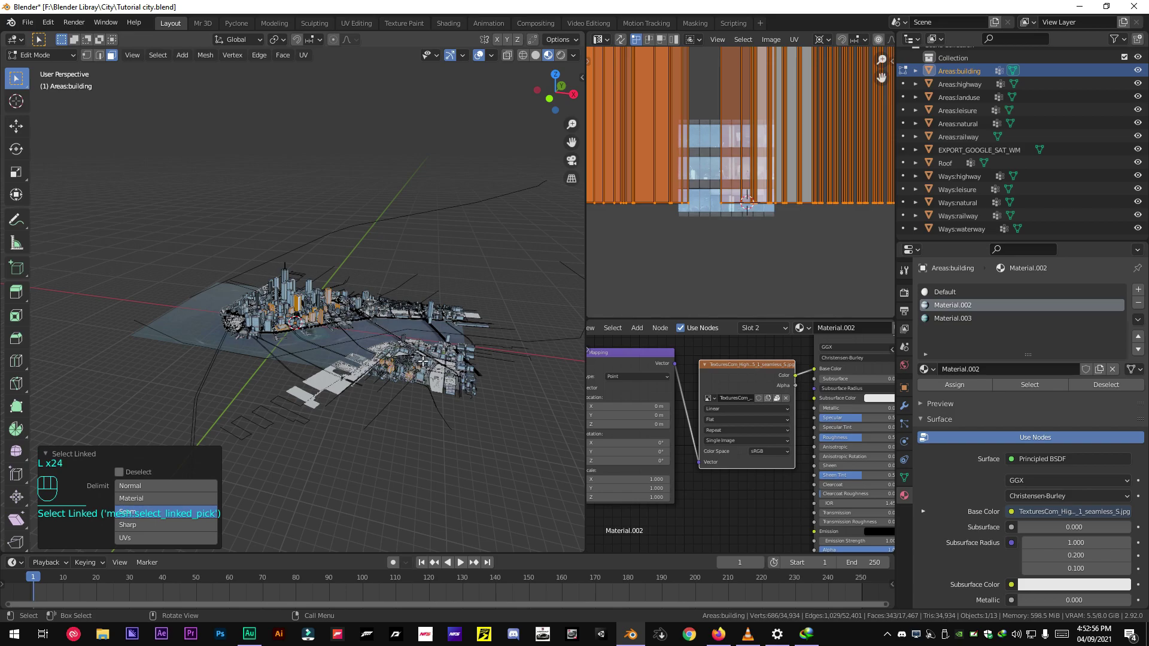
pyautogui.press('l')
pyautogui.press('l')
pyautogui.moveTo(417, 356); pyautogui.dragTo(395, 404, button='middle')
pyautogui.scroll(2, 391, 413)
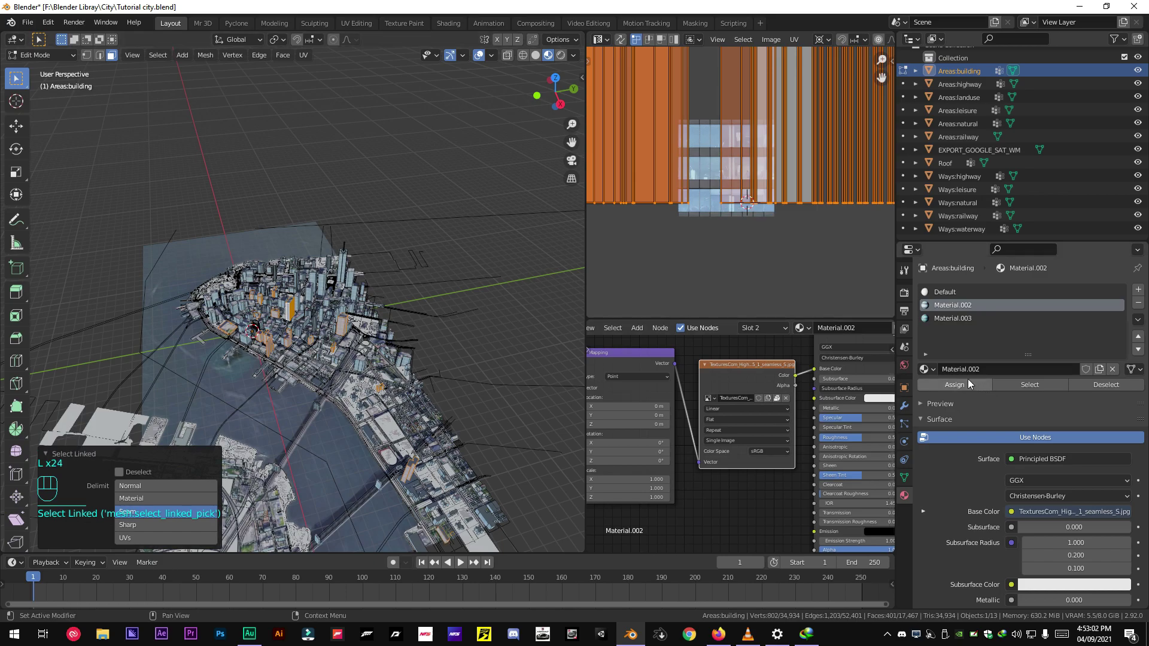
# - Assign the Material.003 slot to the selected towers so they show the orange-toned facade
pyautogui.click(947, 319)
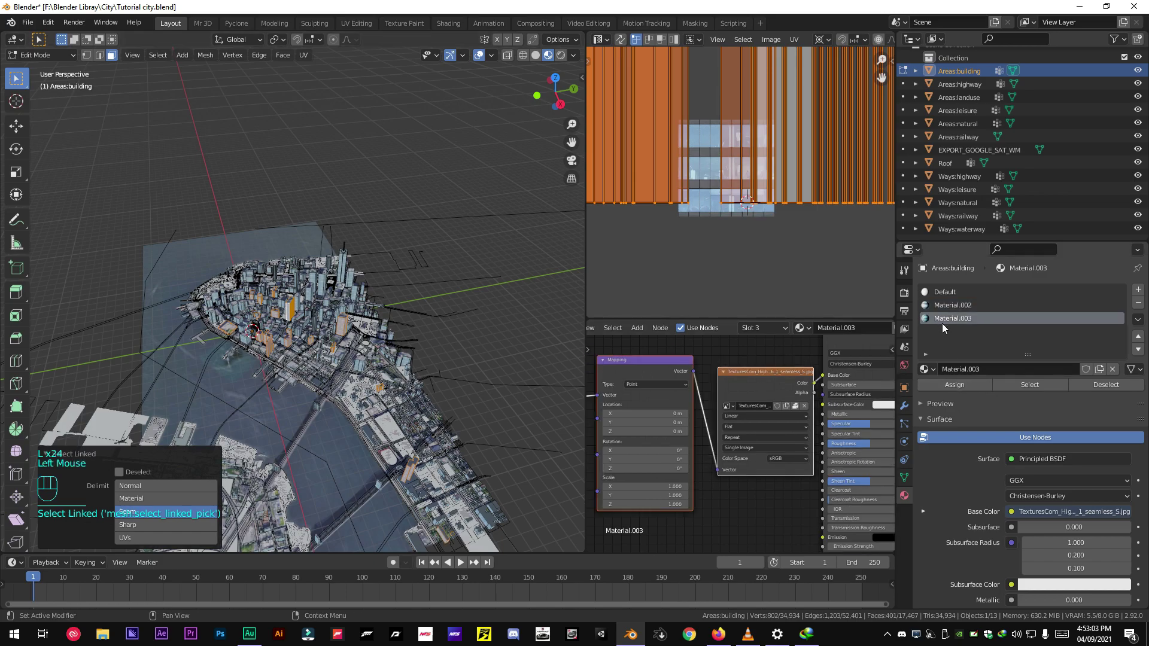
pyautogui.click(935, 387)
pyautogui.scroll(1, 386, 252)
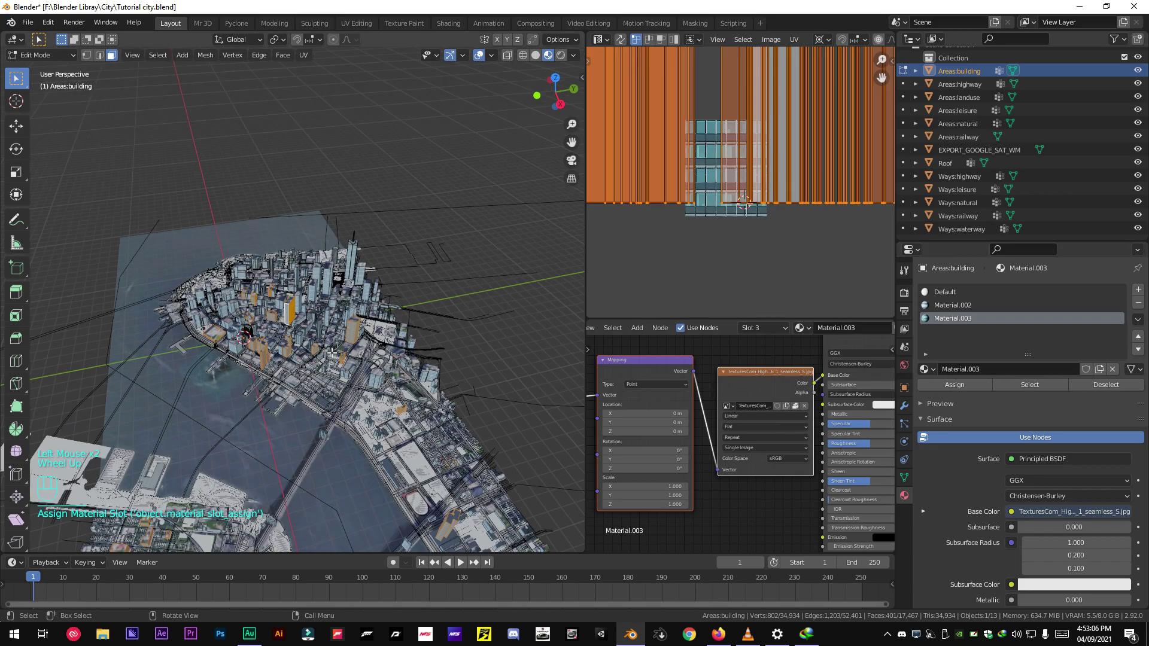
pyautogui.scroll(-3, 332, 355)
pyautogui.moveTo(332, 354)
pyautogui.mouseDown(button='middle')
pyautogui.moveTo(346, 289)
pyautogui.moveTo(300, 285)
pyautogui.mouseUp(button='middle')
pyautogui.scroll(5, 342, 323)
pyautogui.scroll(6, 342, 306)
pyautogui.scroll(1, 346, 289)
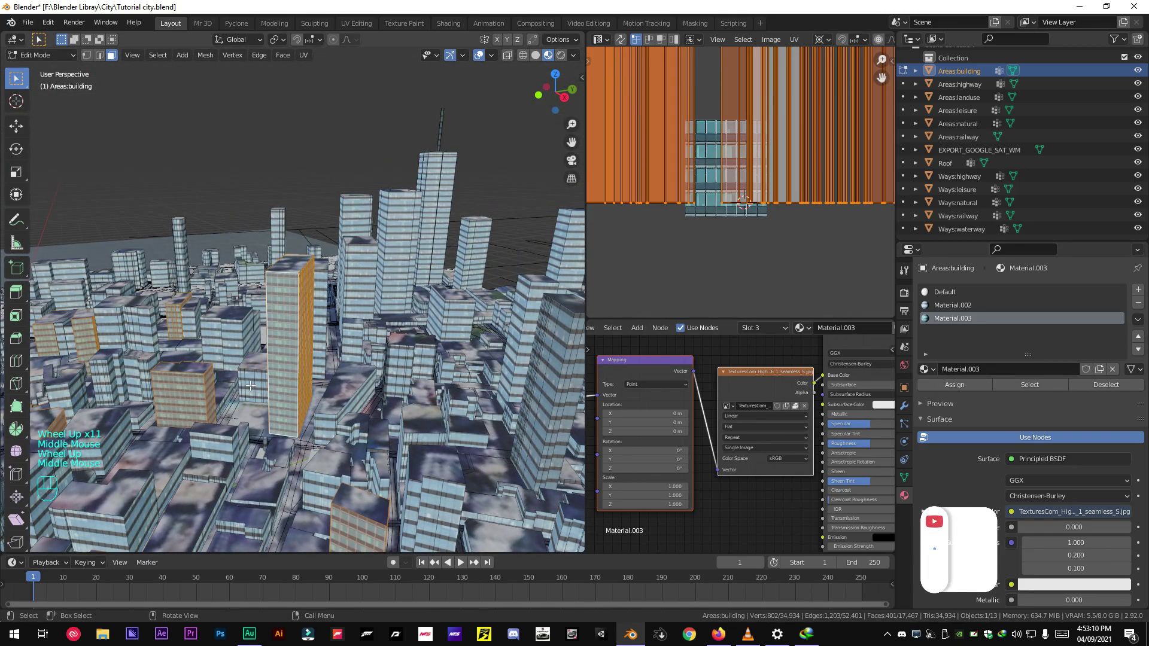
pyautogui.scroll(-2, 254, 378)
pyautogui.moveTo(255, 378); pyautogui.dragTo(260, 374, button='middle')
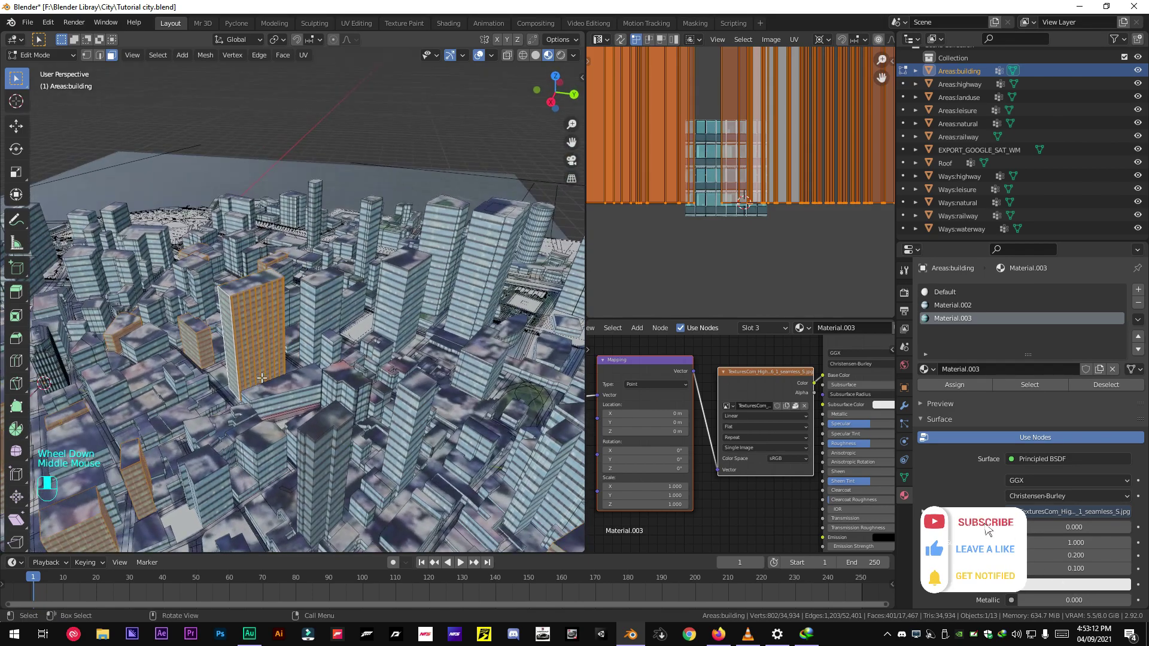
pyautogui.scroll(-2, 260, 373)
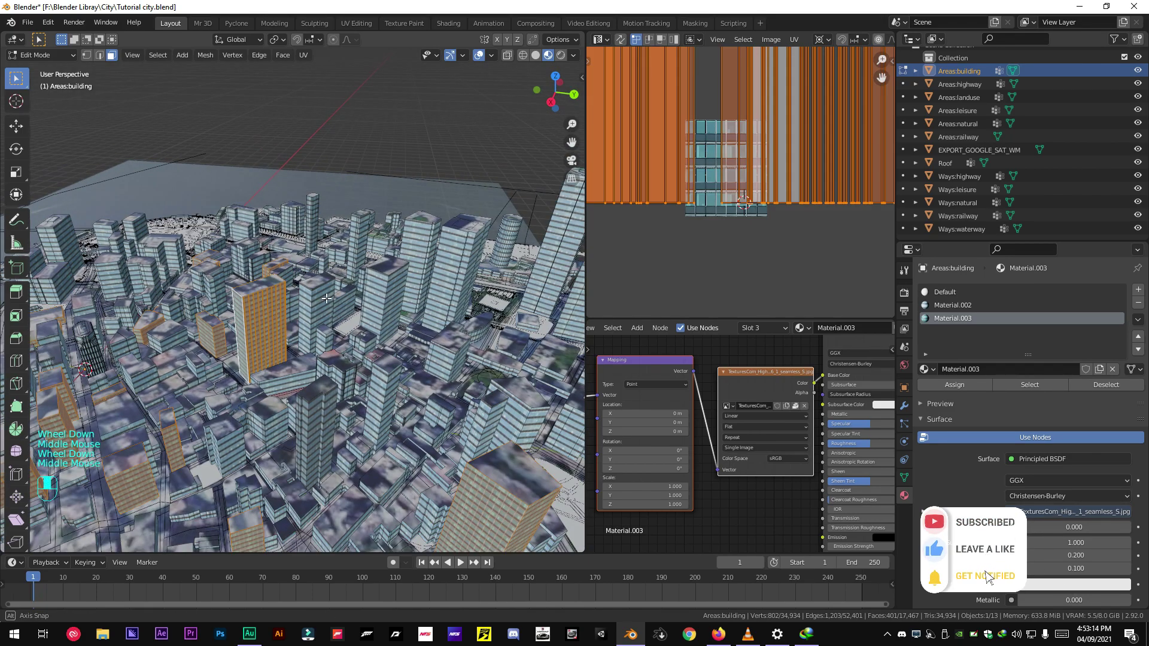
pyautogui.moveTo(311, 337); pyautogui.dragTo(313, 303, button='middle')
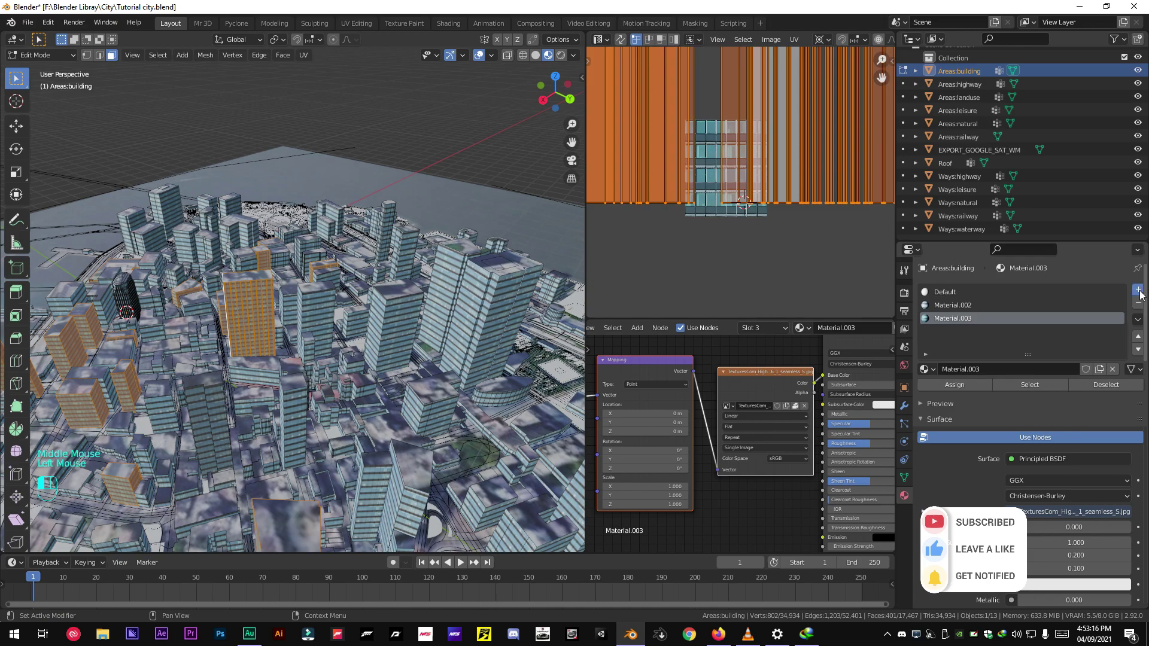
# - Add a fourth slot with new Material.004 and mapped Image Texture nodes on its BSDF
pyautogui.click(1139, 292)
pyautogui.click(985, 371)
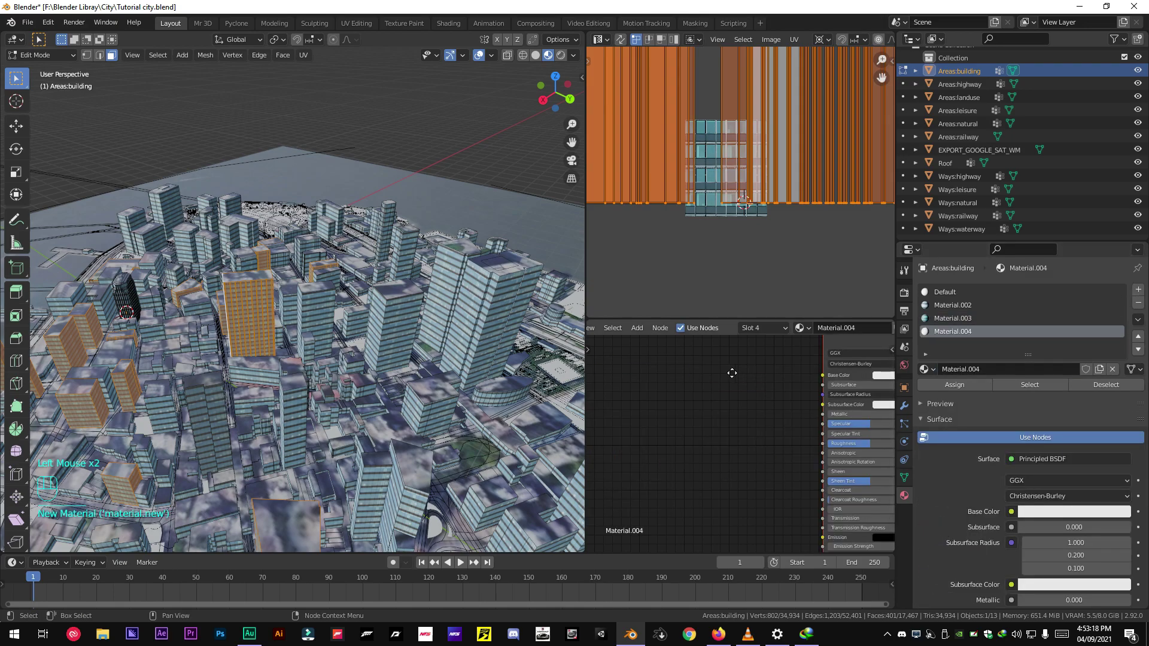
pyautogui.moveTo(732, 373); pyautogui.dragTo(779, 439, button='middle')
pyautogui.click(754, 361)
pyautogui.hotkey('ctrl', 't')
pyautogui.scroll(2, 778, 439)
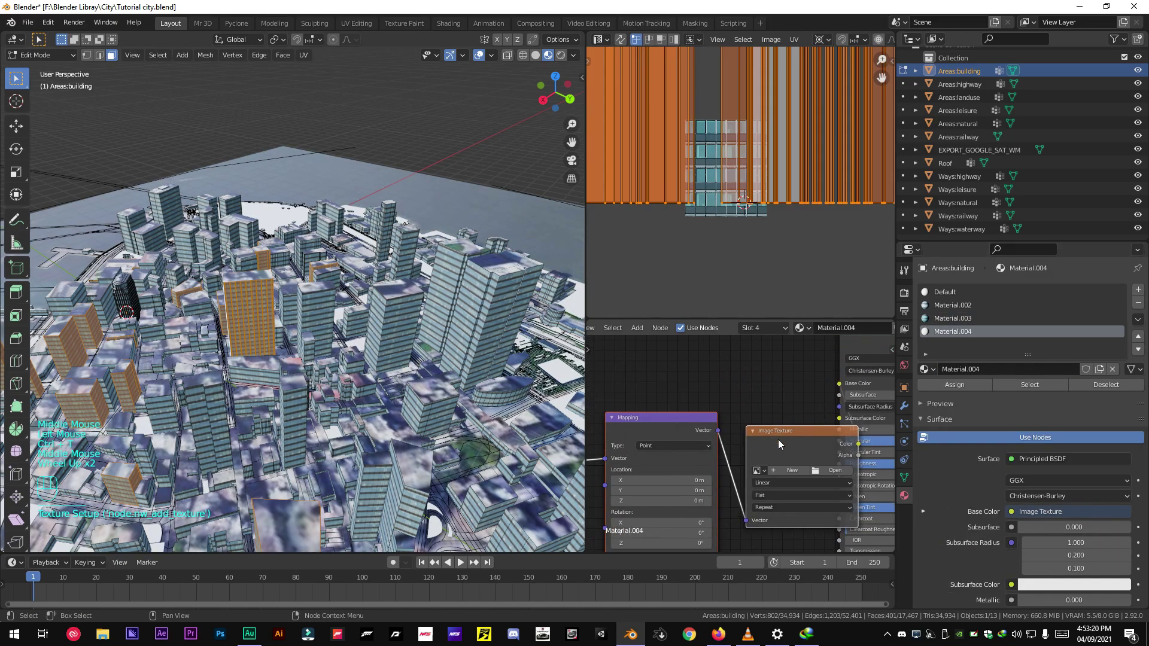
pyautogui.moveTo(778, 439); pyautogui.dragTo(733, 407)
# - Load TexturesCom_BuildingsTallHouse0079_S.jpg from the Textures folder into Material.004's texture
pyautogui.click(760, 436)
pyautogui.doubleClick(216, 110)
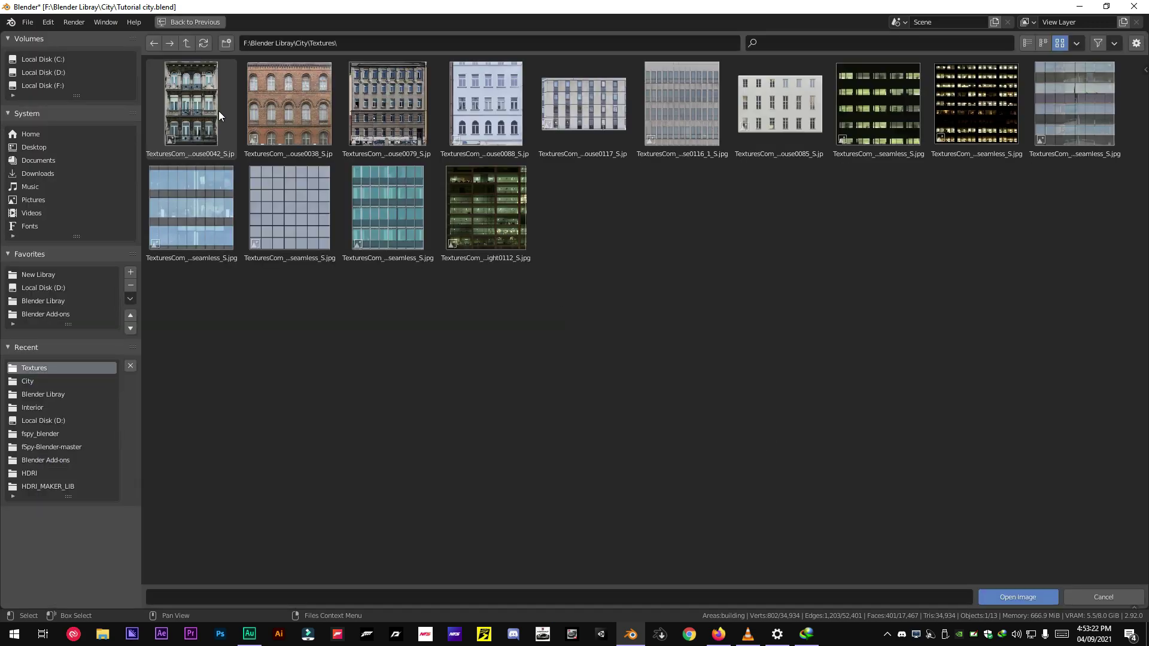
pyautogui.doubleClick(397, 99)
pyautogui.scroll(-4, 351, 323)
pyautogui.moveTo(351, 305)
pyautogui.mouseDown(button='middle')
pyautogui.moveTo(350, 324)
pyautogui.moveTo(319, 317)
pyautogui.mouseUp(button='middle')
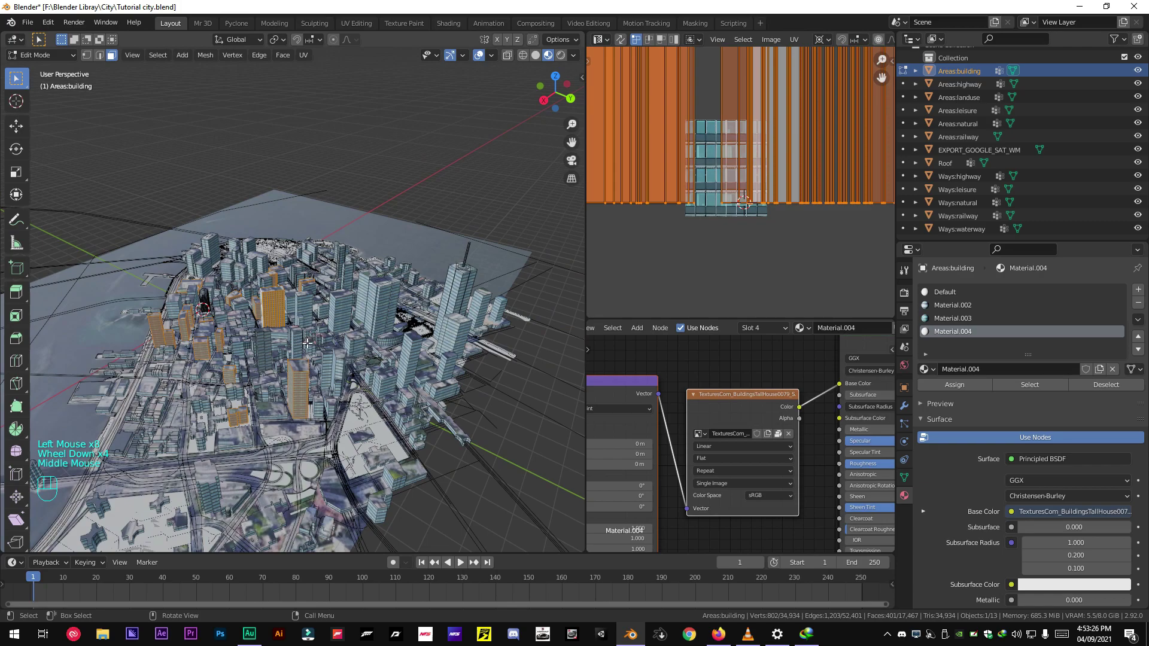
# - Select four more scattered buildings with L and assign them Material.004's apartment facade
pyautogui.click(306, 343)
pyautogui.press('l')
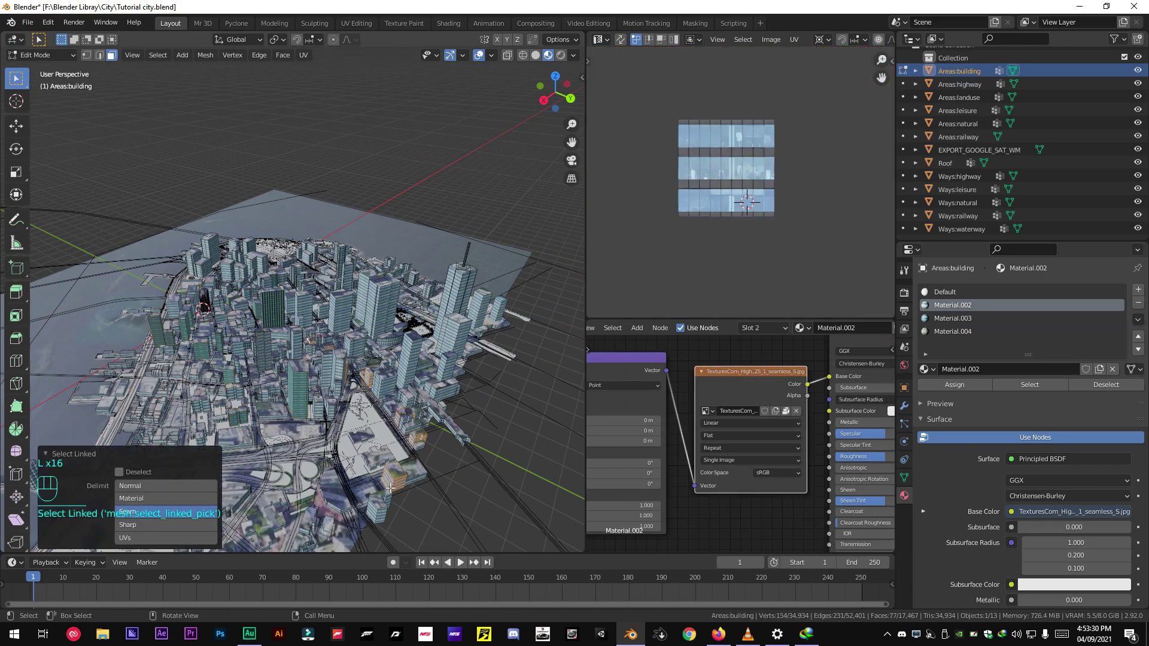
pyautogui.moveTo(445, 368); pyautogui.dragTo(449, 377, button='middle')
pyautogui.press('l')
pyautogui.press('l')
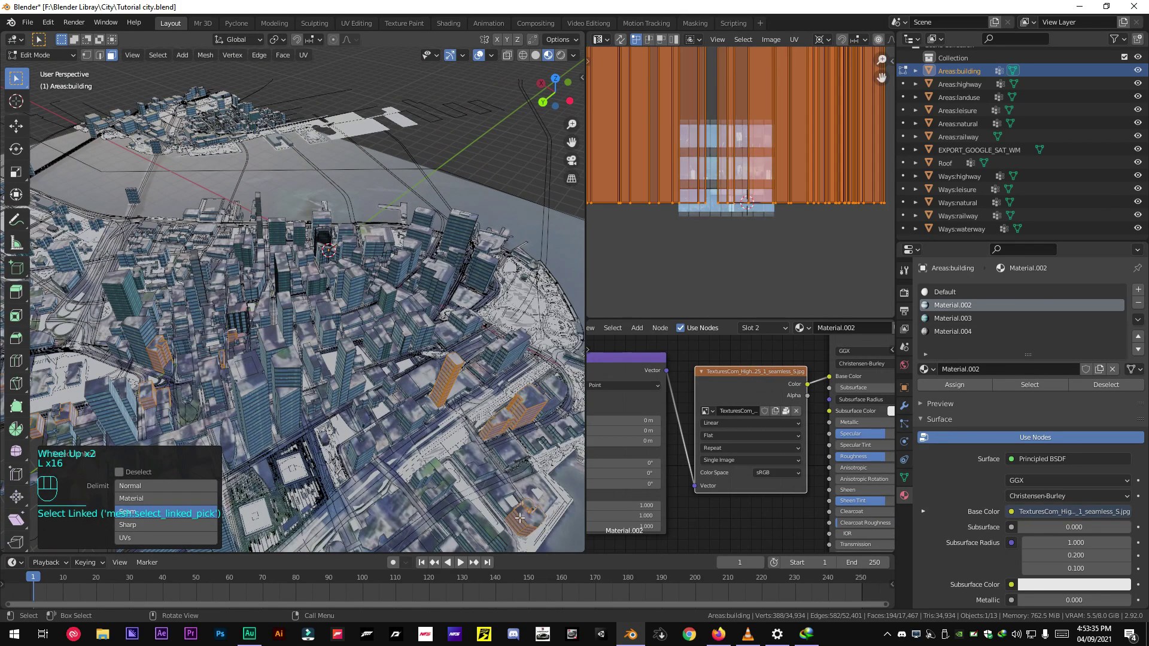
pyautogui.press('l')
pyautogui.scroll(-5, 534, 431)
pyautogui.moveTo(533, 431); pyautogui.dragTo(282, 469, button='middle')
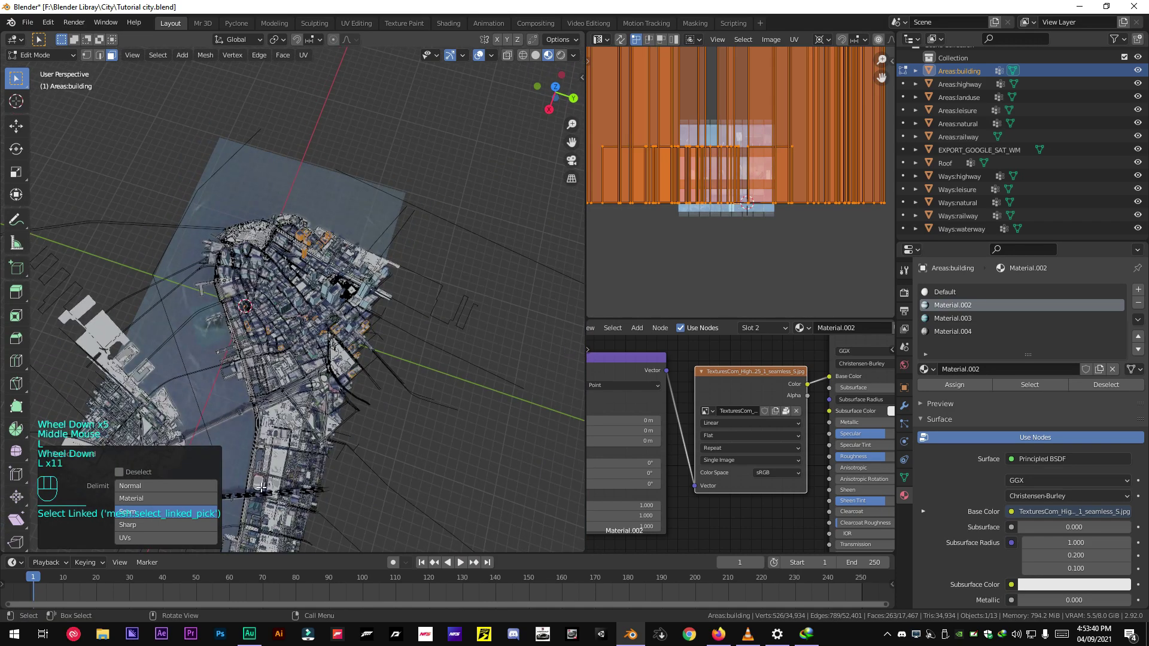
pyautogui.press('l')
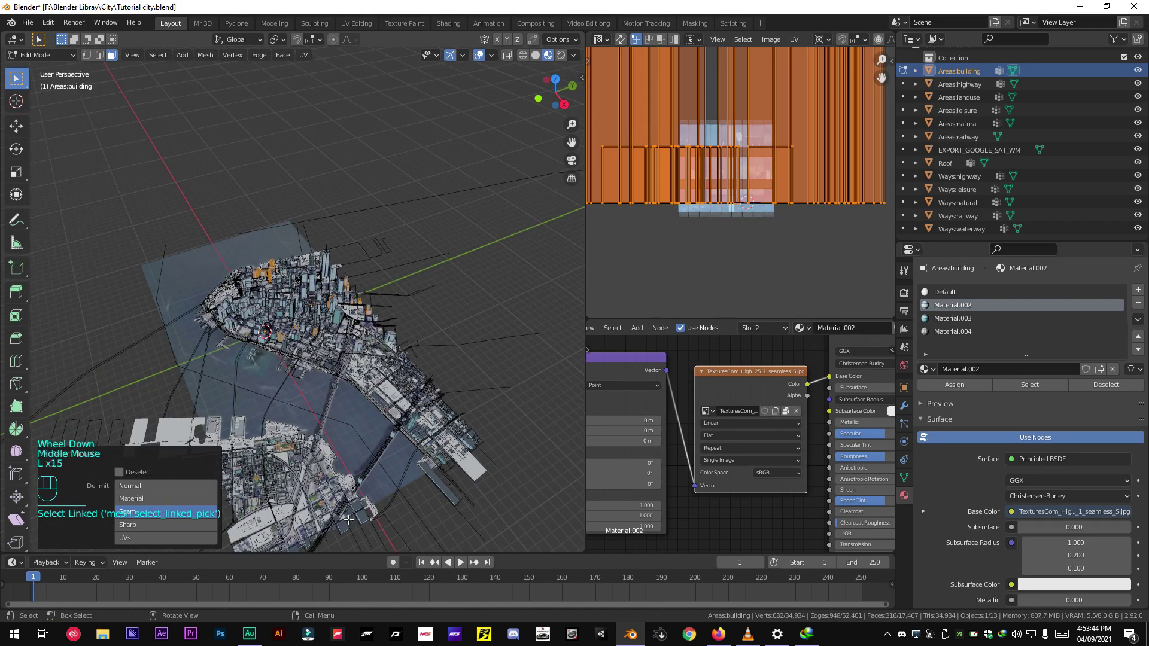
pyautogui.moveTo(347, 519)
pyautogui.mouseDown(button='middle')
pyautogui.moveTo(360, 467)
pyautogui.moveTo(225, 350)
pyautogui.moveTo(380, 386)
pyautogui.mouseUp(button='middle')
pyautogui.scroll(3, 359, 467)
pyautogui.scroll(3, 226, 352)
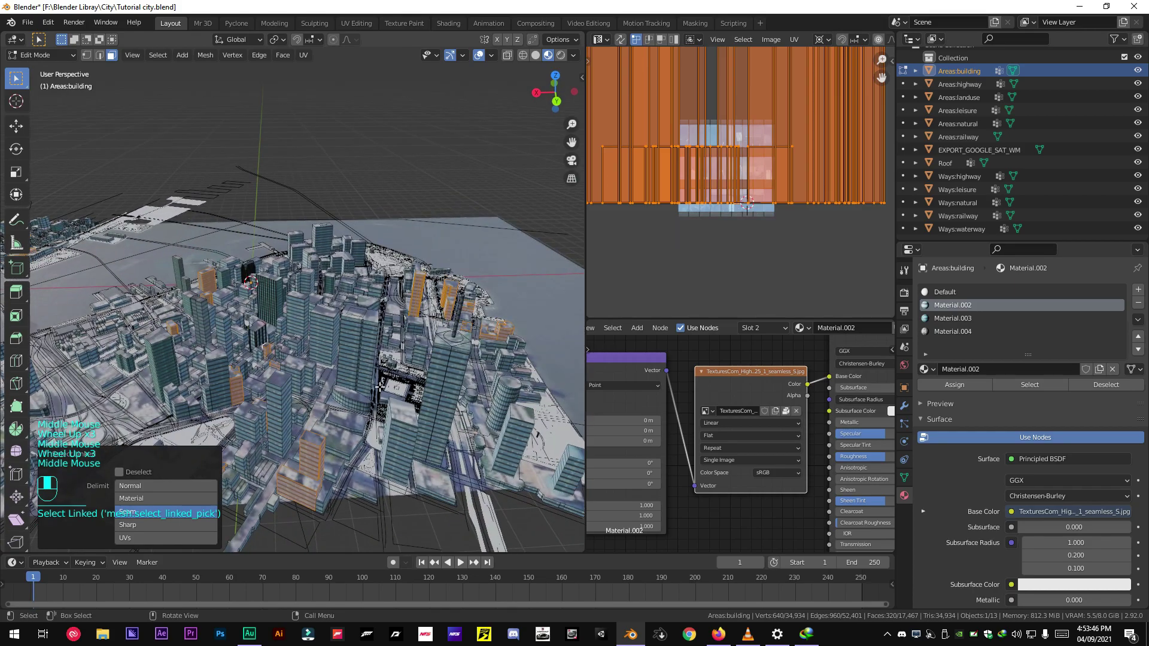
pyautogui.click(946, 332)
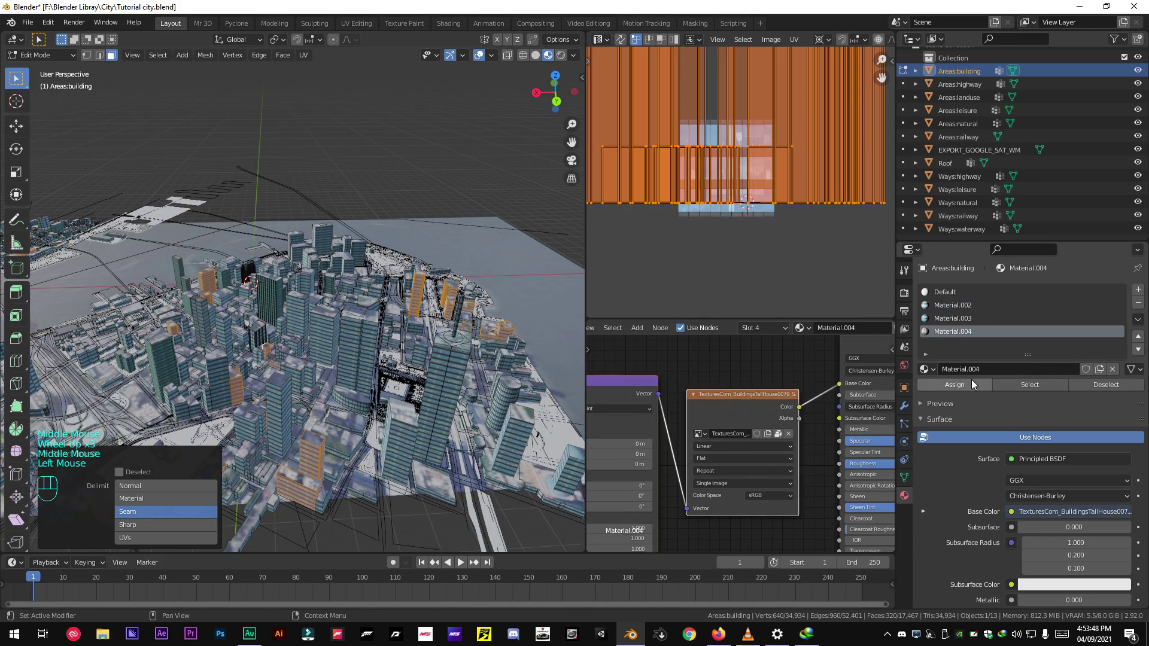
pyautogui.click(968, 383)
pyautogui.scroll(1, 285, 381)
# - Return to Object Mode and orbit the city to compare its glass, orange and apartment facades
pyautogui.press('Tab')
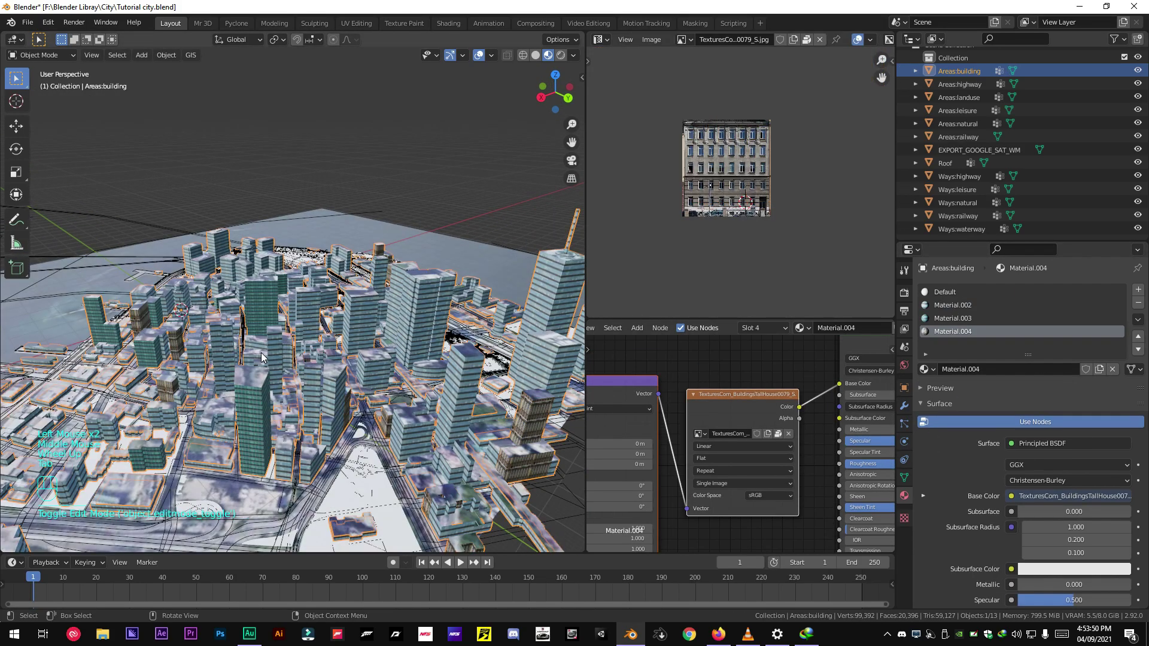
pyautogui.moveTo(261, 353)
pyautogui.mouseDown(button='middle')
pyautogui.moveTo(361, 353)
pyautogui.moveTo(332, 365)
pyautogui.moveTo(260, 353)
pyautogui.mouseUp(button='middle')
pyautogui.scroll(5, 361, 353)
pyautogui.scroll(3, 317, 330)
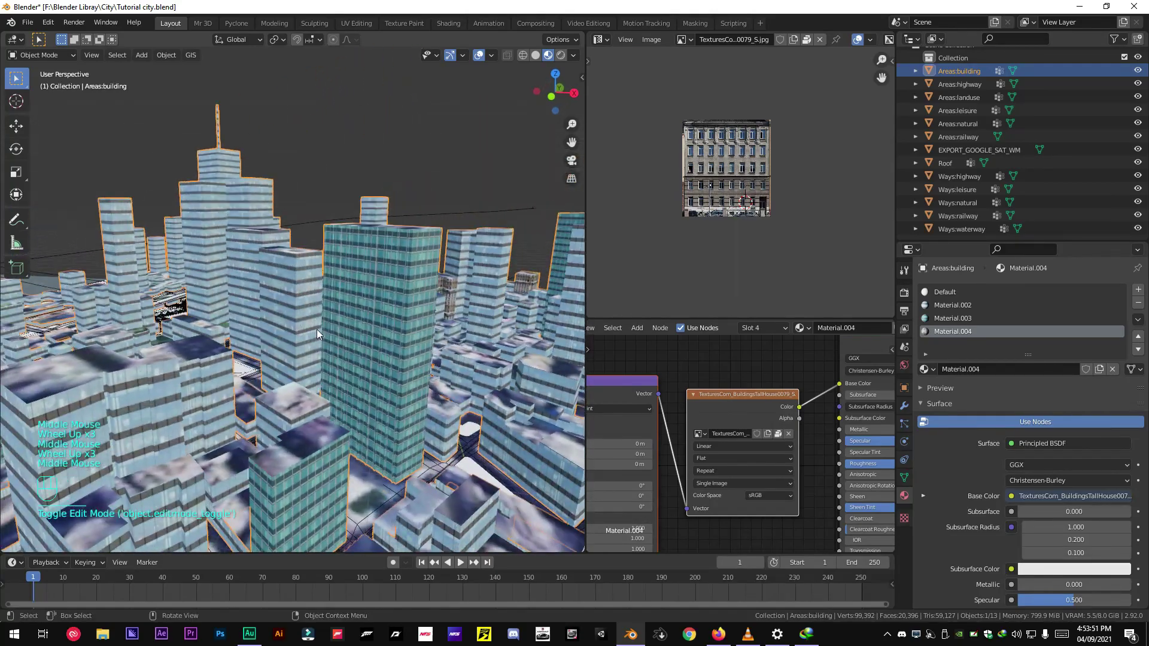
pyautogui.scroll(-4, 193, 358)
pyautogui.moveTo(318, 329)
pyautogui.mouseDown(button='middle')
pyautogui.moveTo(193, 357)
pyautogui.moveTo(266, 344)
pyautogui.moveTo(232, 379)
pyautogui.moveTo(258, 325)
pyautogui.moveTo(352, 341)
pyautogui.moveTo(340, 322)
pyautogui.moveTo(359, 306)
pyautogui.moveTo(341, 293)
pyautogui.moveTo(348, 323)
pyautogui.mouseUp(button='middle')
pyautogui.scroll(3, 231, 379)
pyautogui.keyDown('shift'); pyautogui.scroll(2, 267, 281); pyautogui.keyUp('shift')
pyautogui.scroll(1, 260, 352)
pyautogui.scroll(-4, 347, 343)
pyautogui.scroll(-2, 344, 327)
pyautogui.scroll(1, 359, 305)
pyautogui.scroll(2, 342, 293)
pyautogui.scroll(-2, 348, 324)
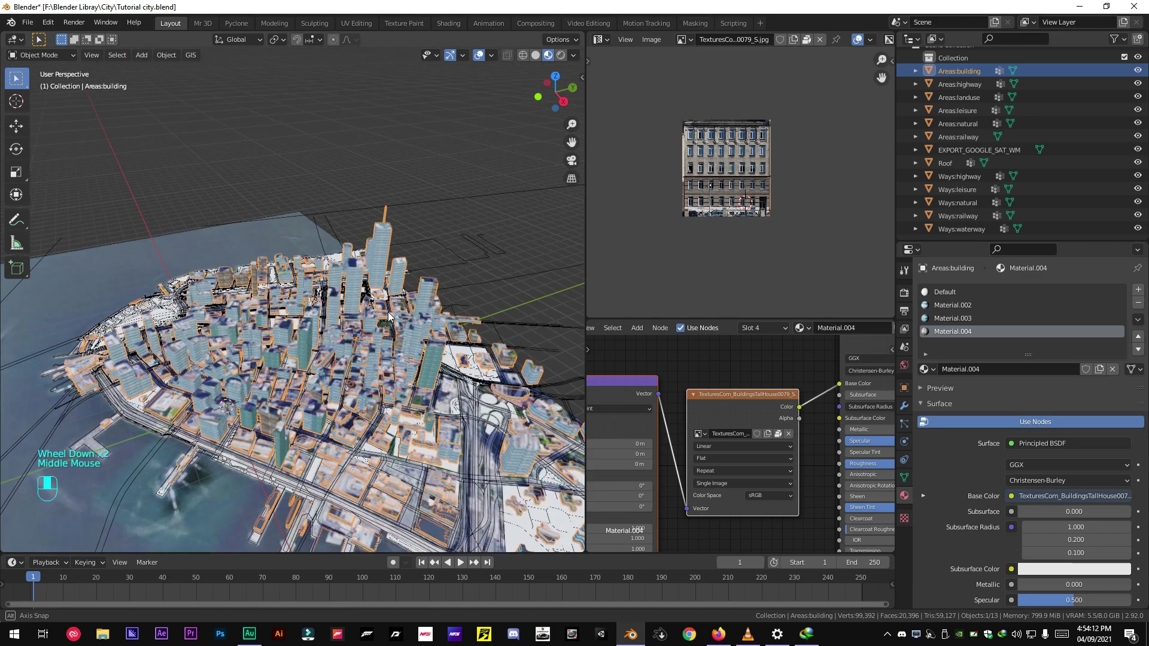
pyautogui.moveTo(362, 328); pyautogui.dragTo(364, 329, button='middle')
pyautogui.scroll(-2, 363, 329)
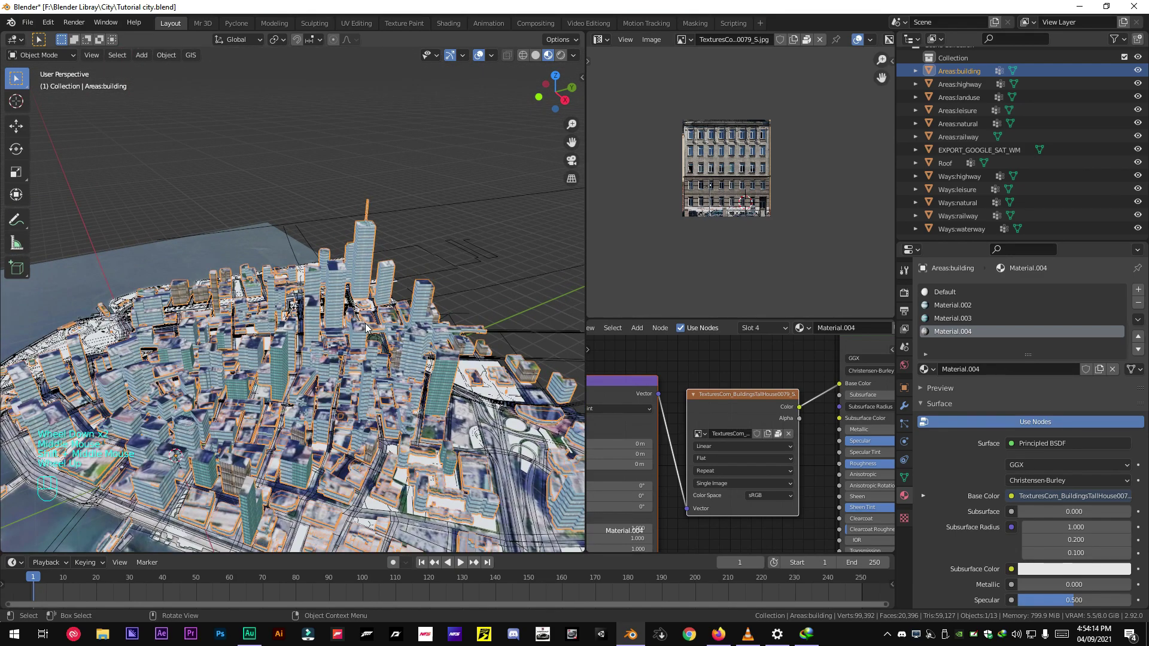